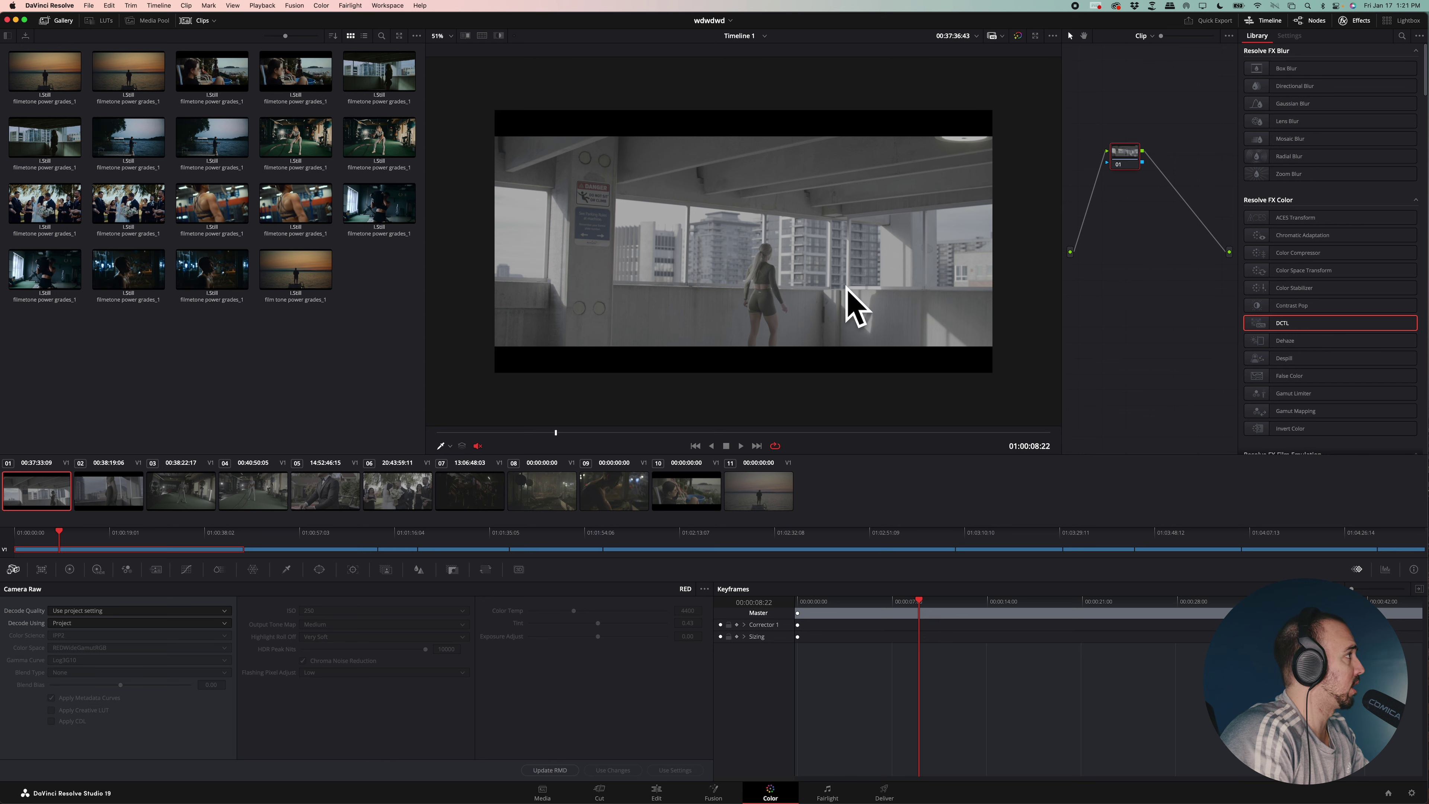
Step: Apply the parking-garage power grade from the gallery to clip 01 and shift nodes 01 and 02 slightly in the node graph
double_click(45, 137)
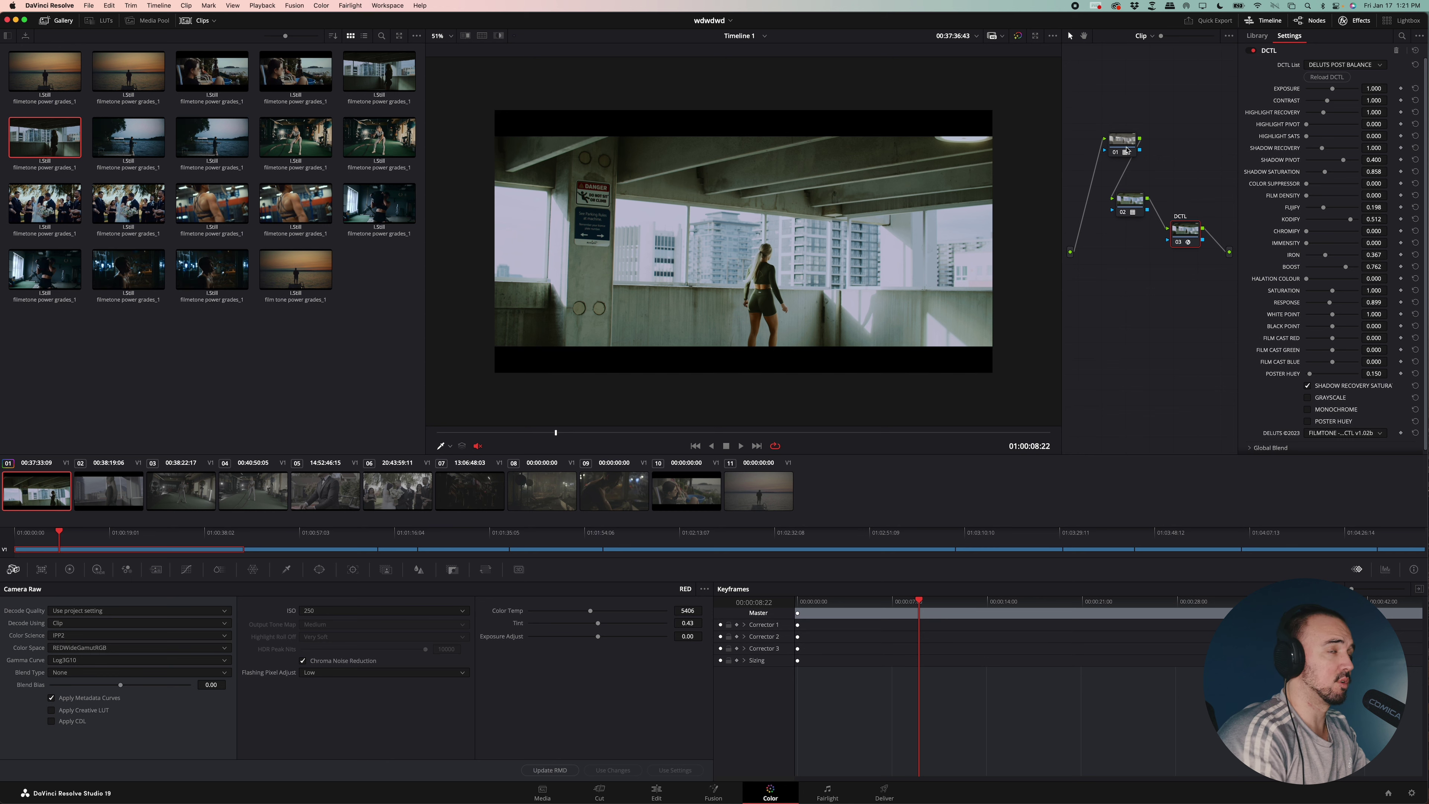
left_click_drag(1127, 147, 1120, 146)
left_click_drag(1134, 205, 1131, 205)
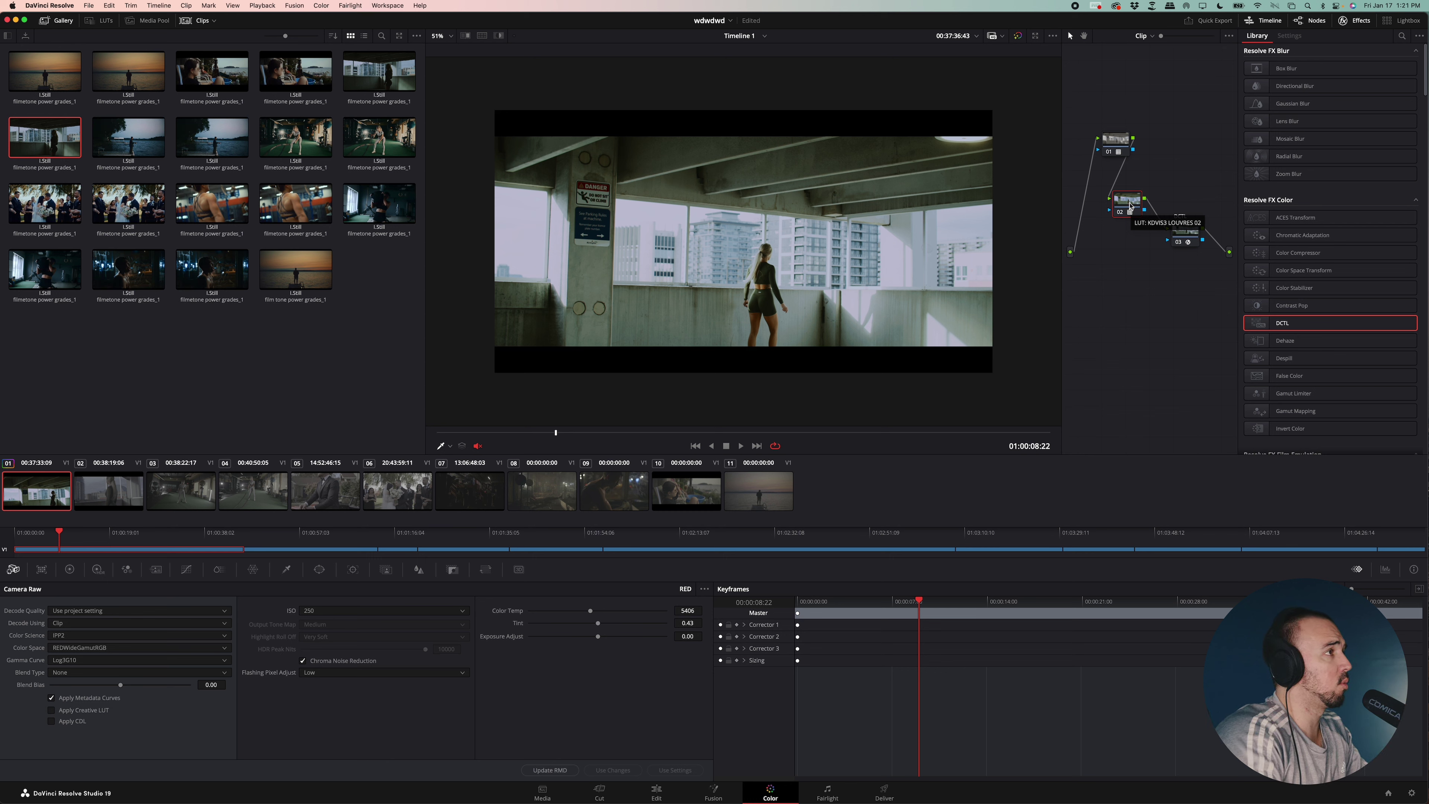
left_click(1111, 148)
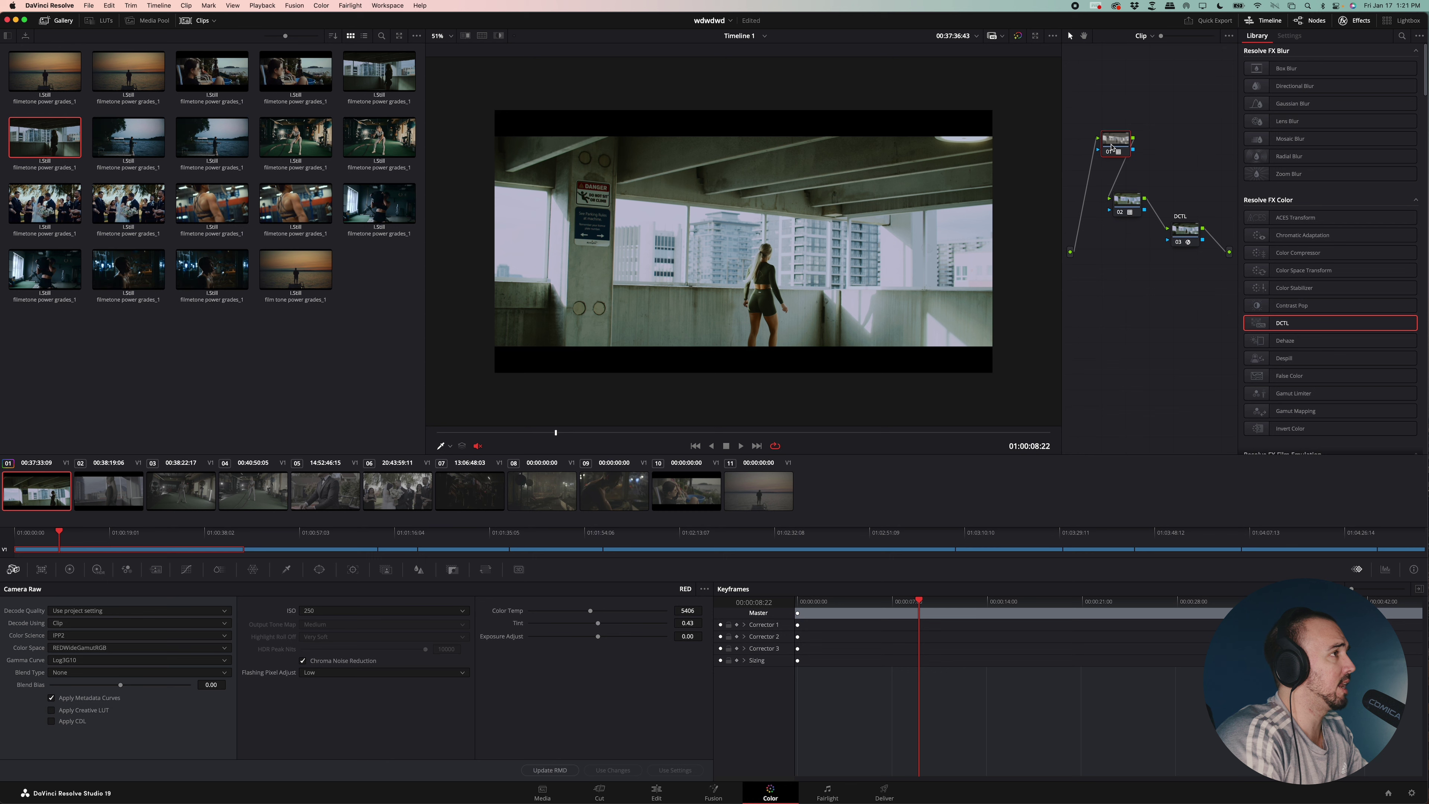
Step: Reset all grades and nodes on clip 01
right_click(1112, 148)
right_click(1154, 107)
left_click(1175, 219)
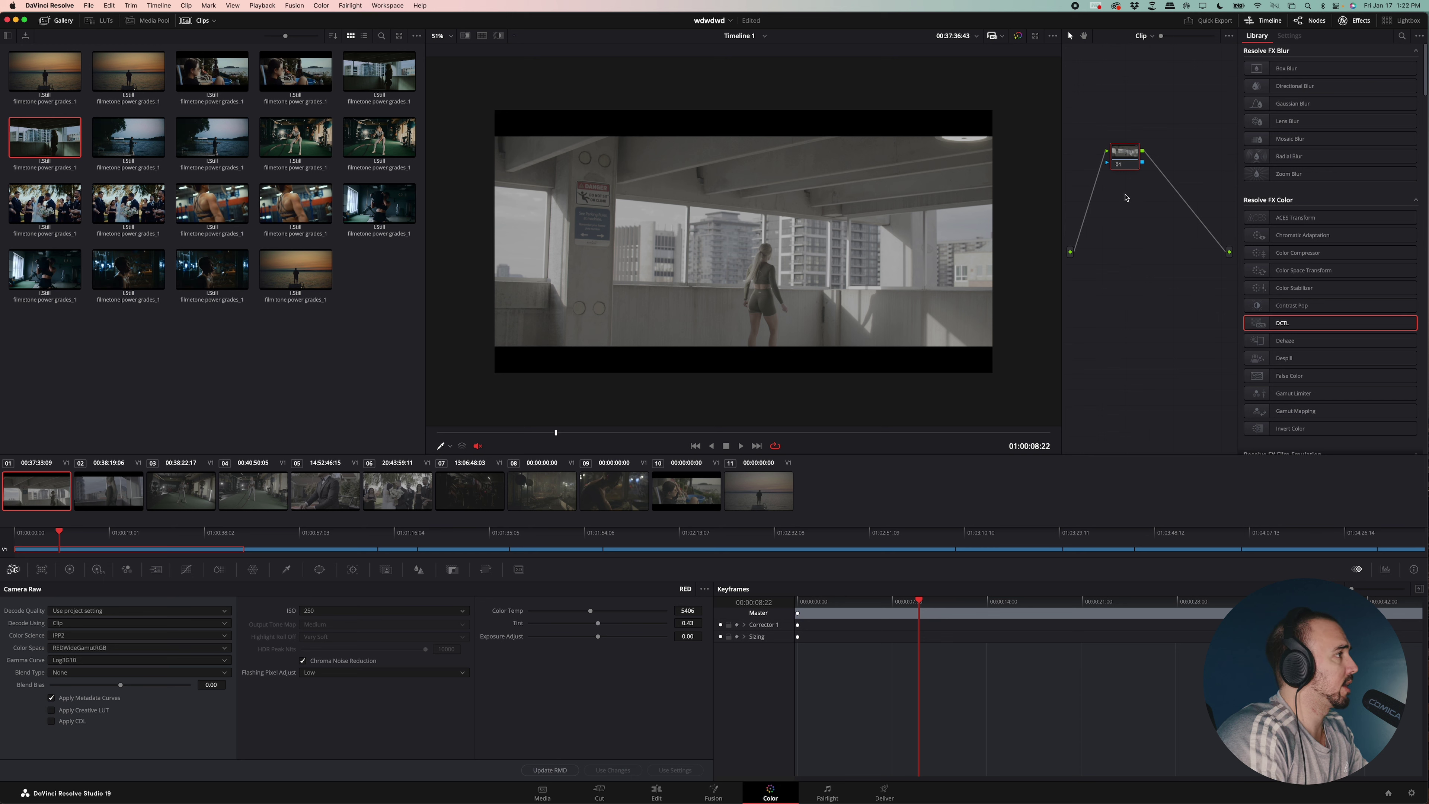
Step: Reapply the parking-garage power grade to clip 01, then reveal node 01's selected LUT in a widened LUT browser
middle_click(44, 144)
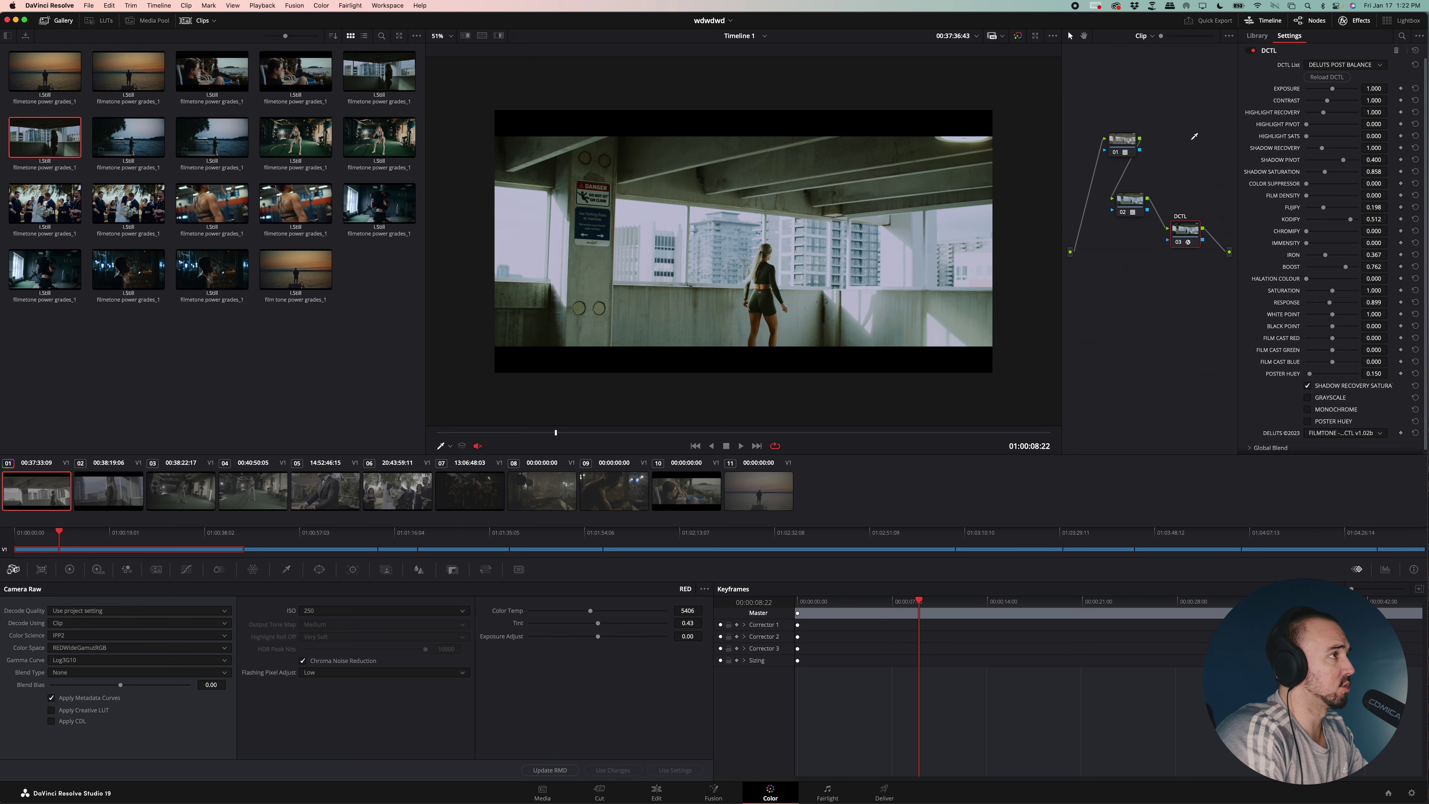
left_click(1124, 144)
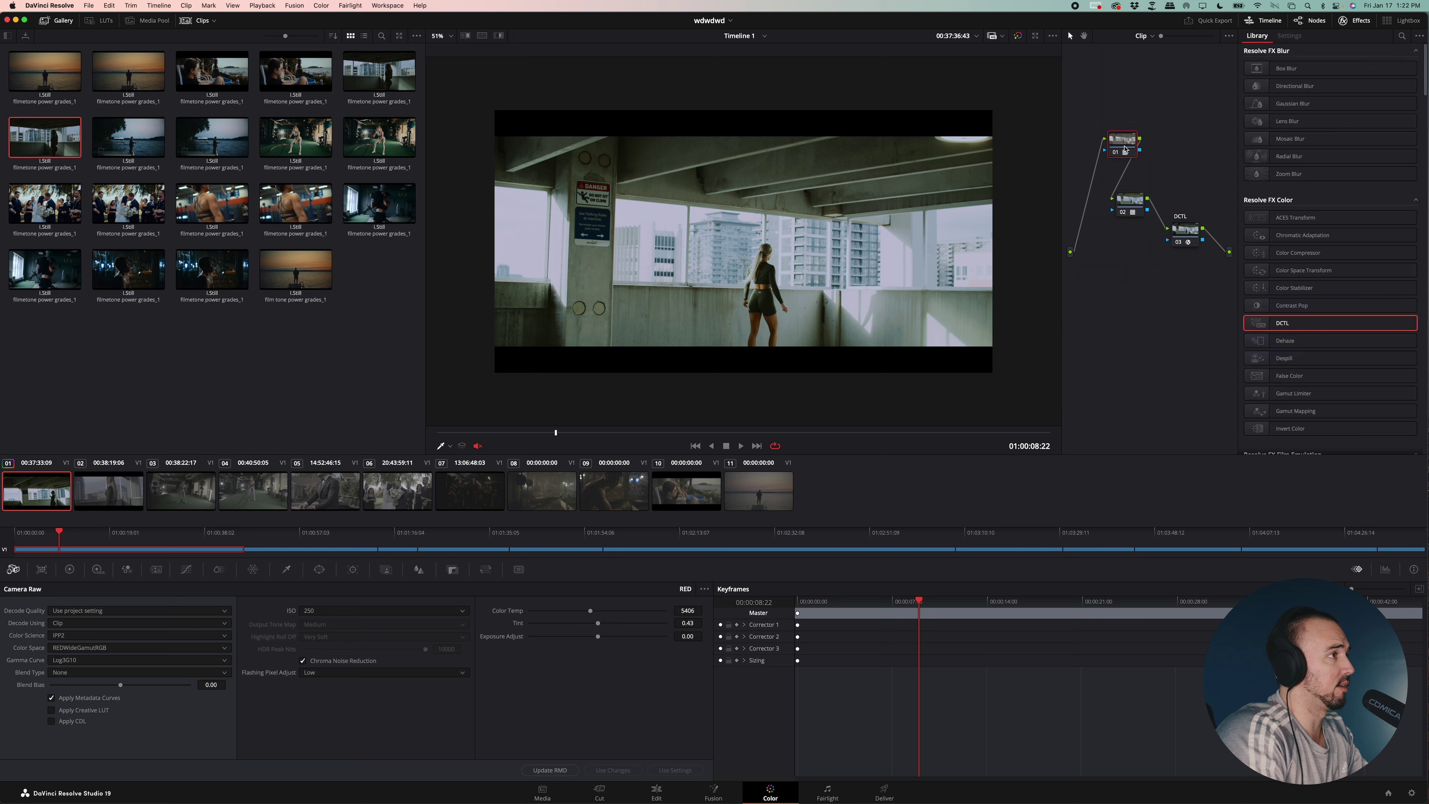
right_click(1126, 147)
mouse_move(1148, 255)
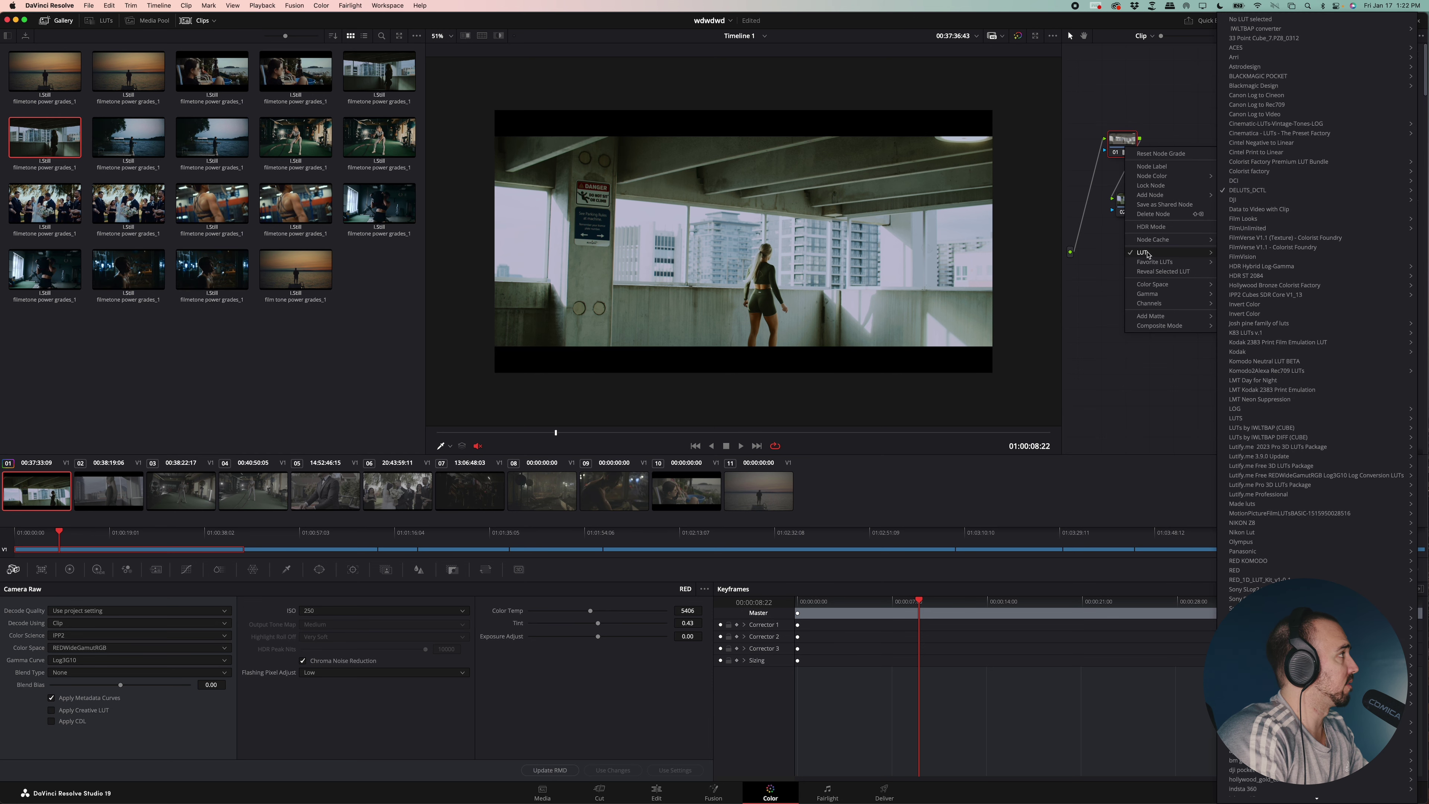
left_click(1160, 271)
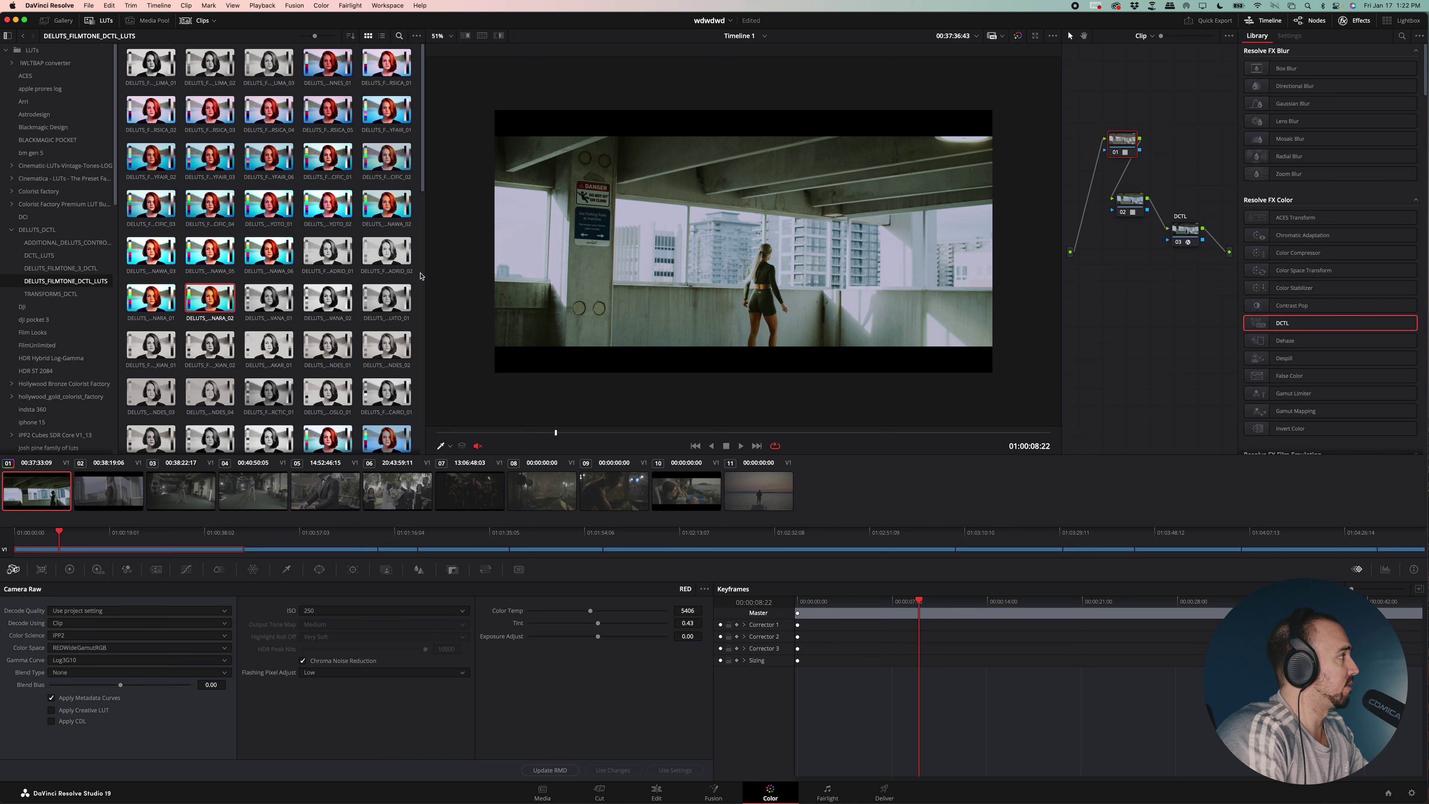
left_click_drag(423, 275, 480, 280)
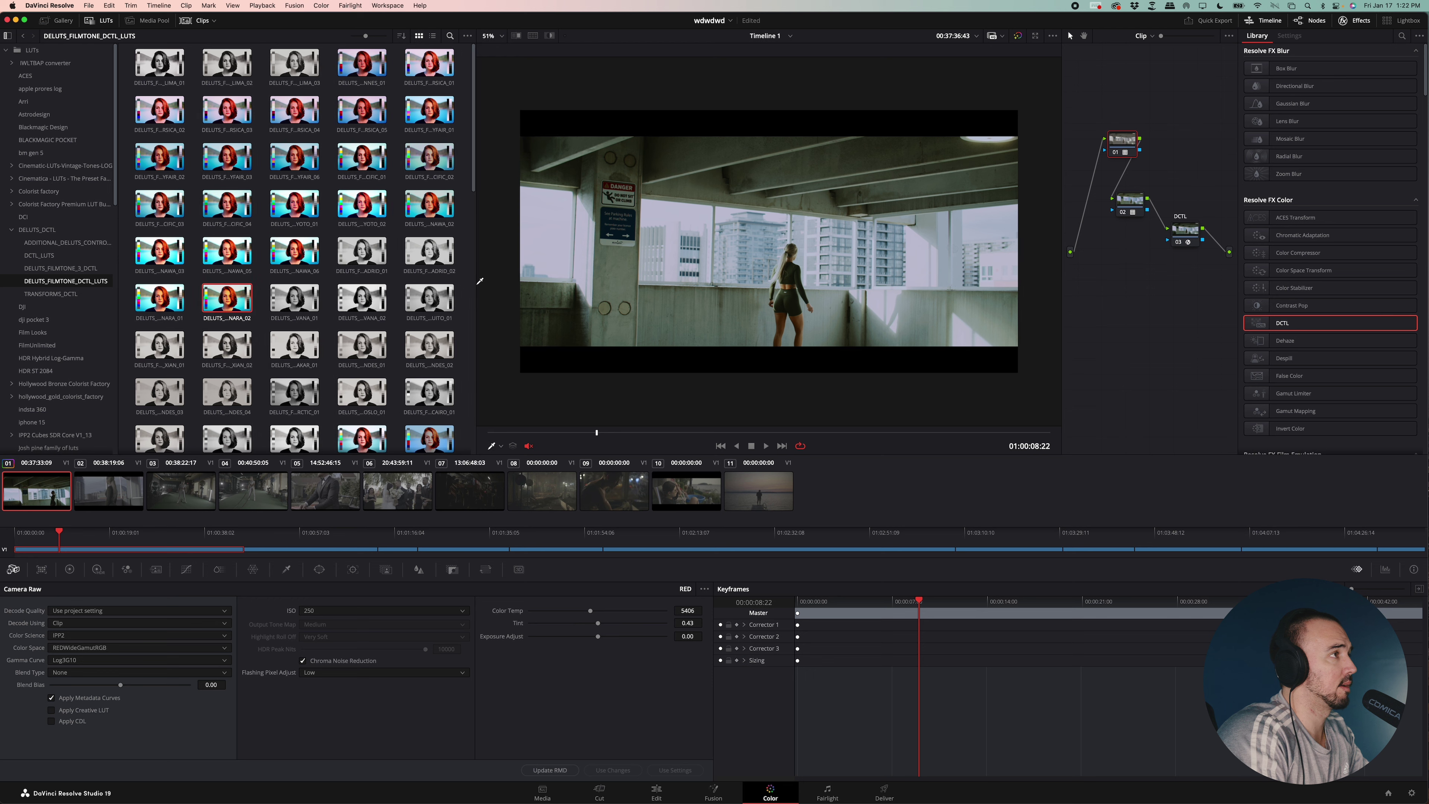
Step: Look through the DELUTS_DCTL LUT folders available for node 01, including DELUTS_FILMTONE_DCTL_LUTS
right_click(1121, 146)
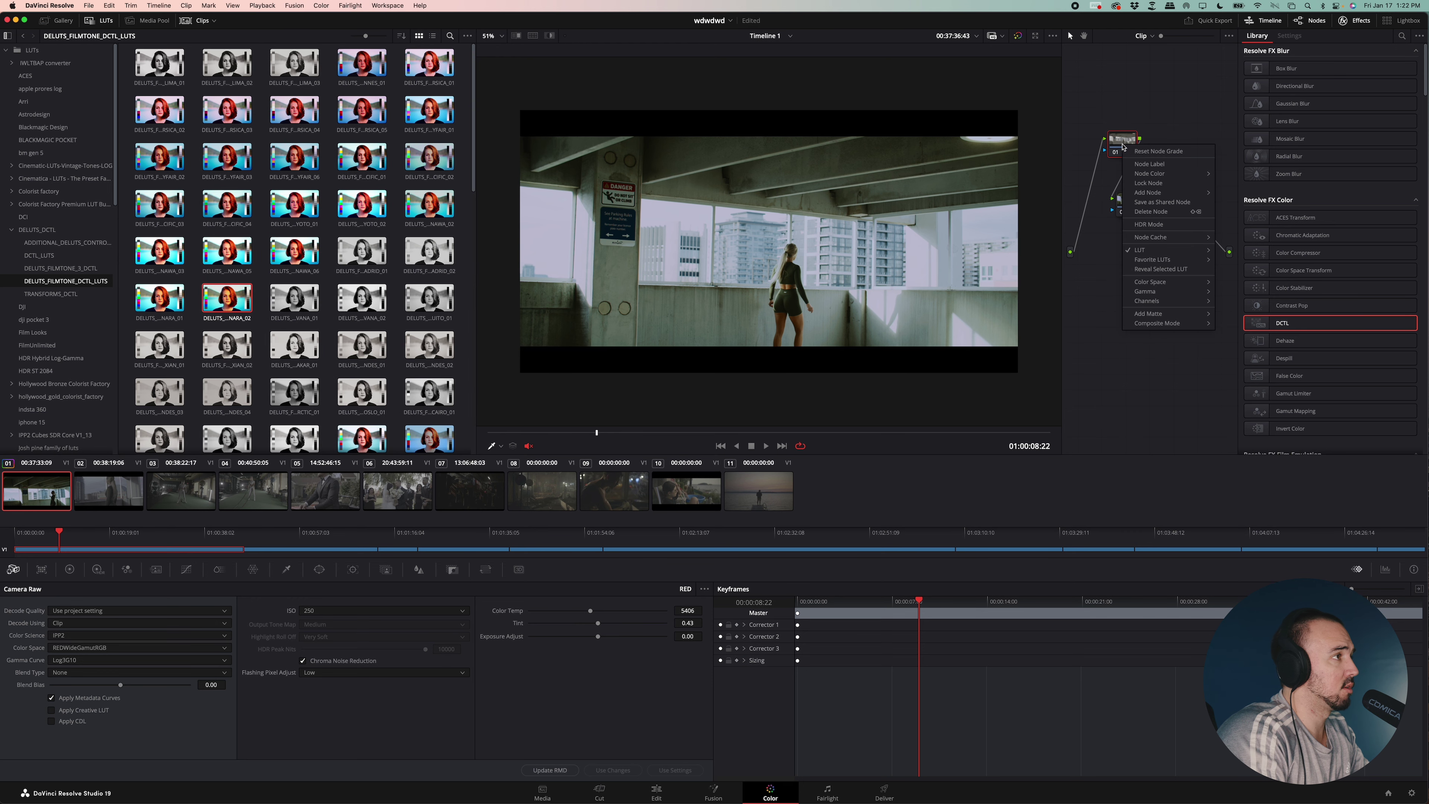
mouse_move(1159, 249)
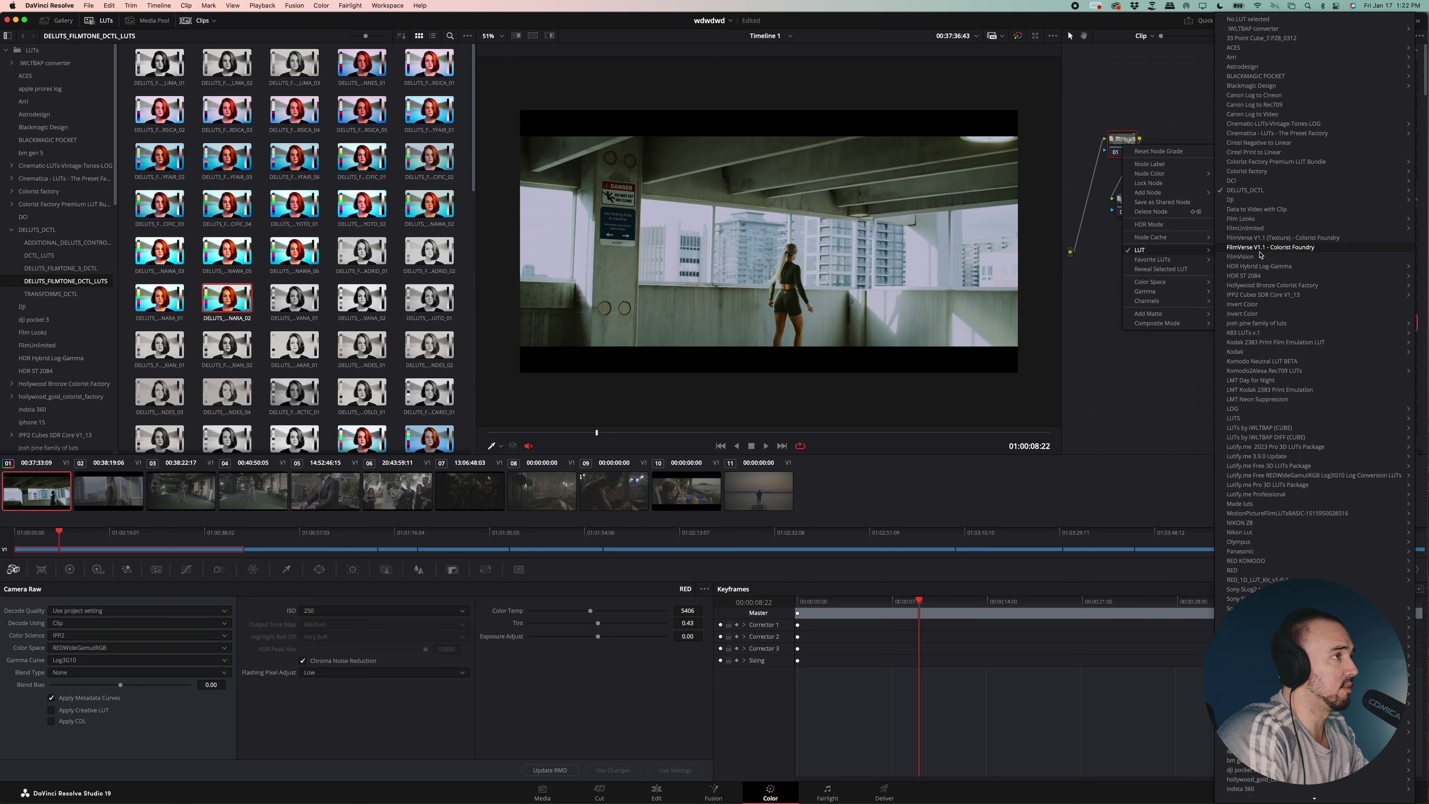
mouse_move(1280, 192)
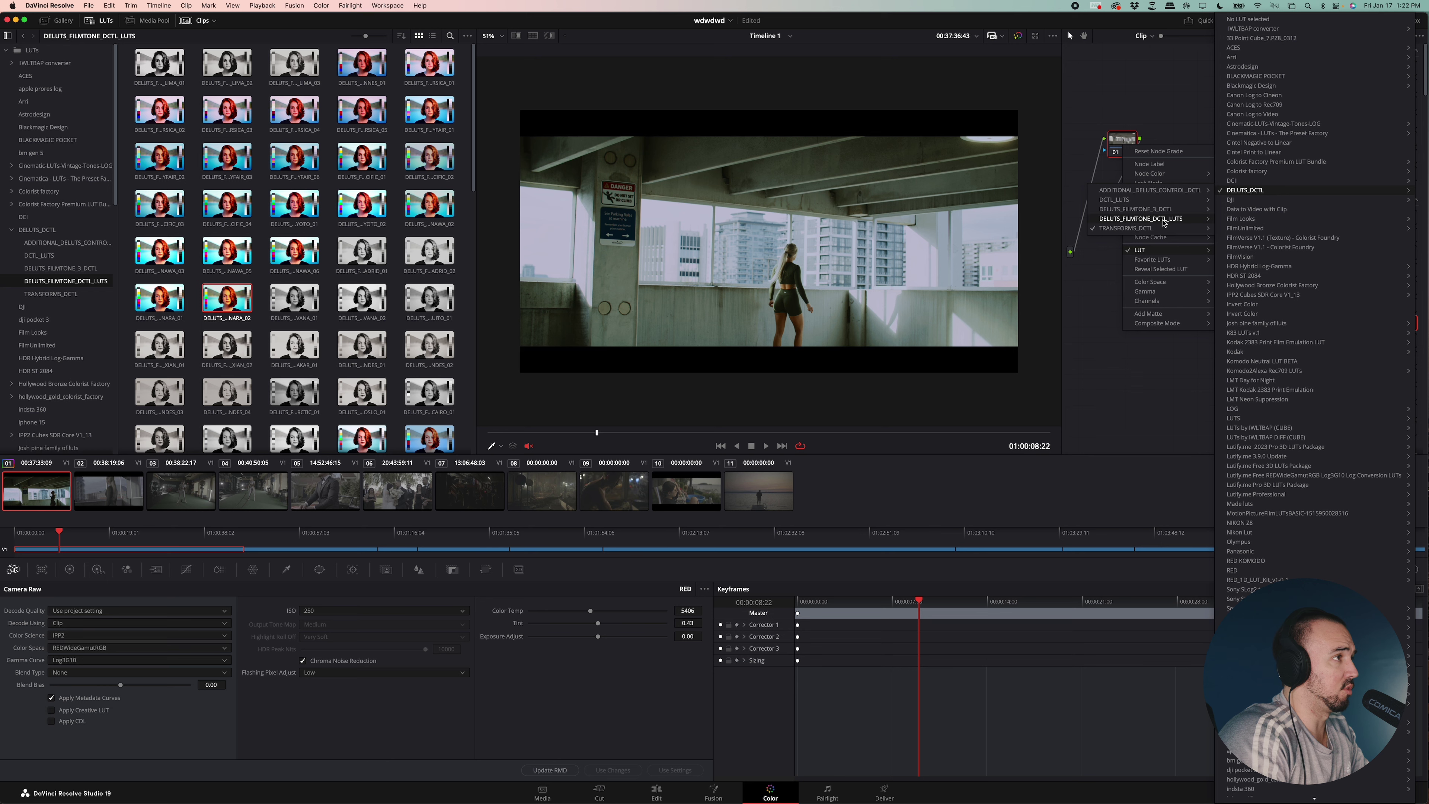
mouse_move(1163, 221)
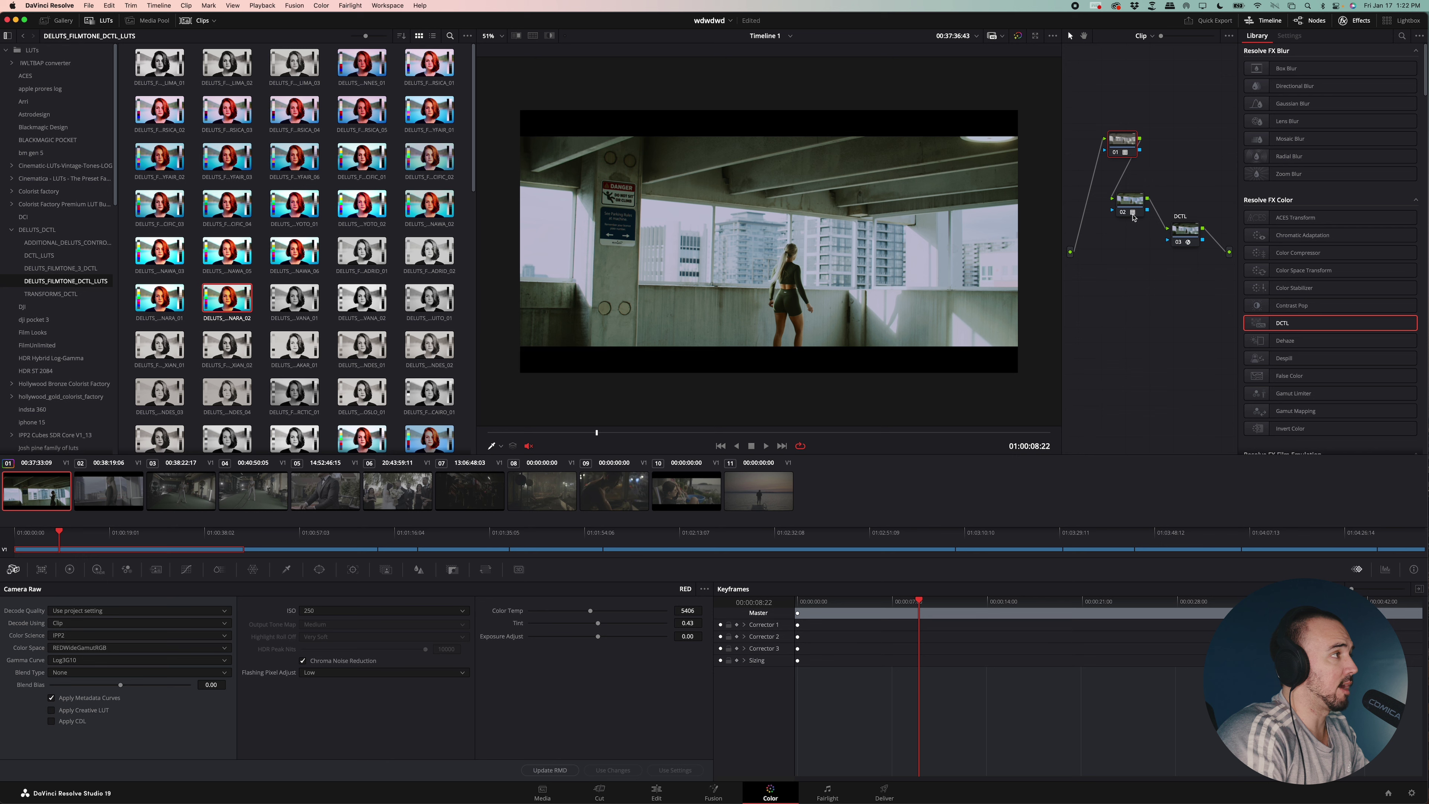
Step: Compare the image with the nodes bypassed and enabled, and arrange nodes 01 and 02 in a descending chain
left_click(1132, 214)
left_click_drag(1130, 202, 1101, 175)
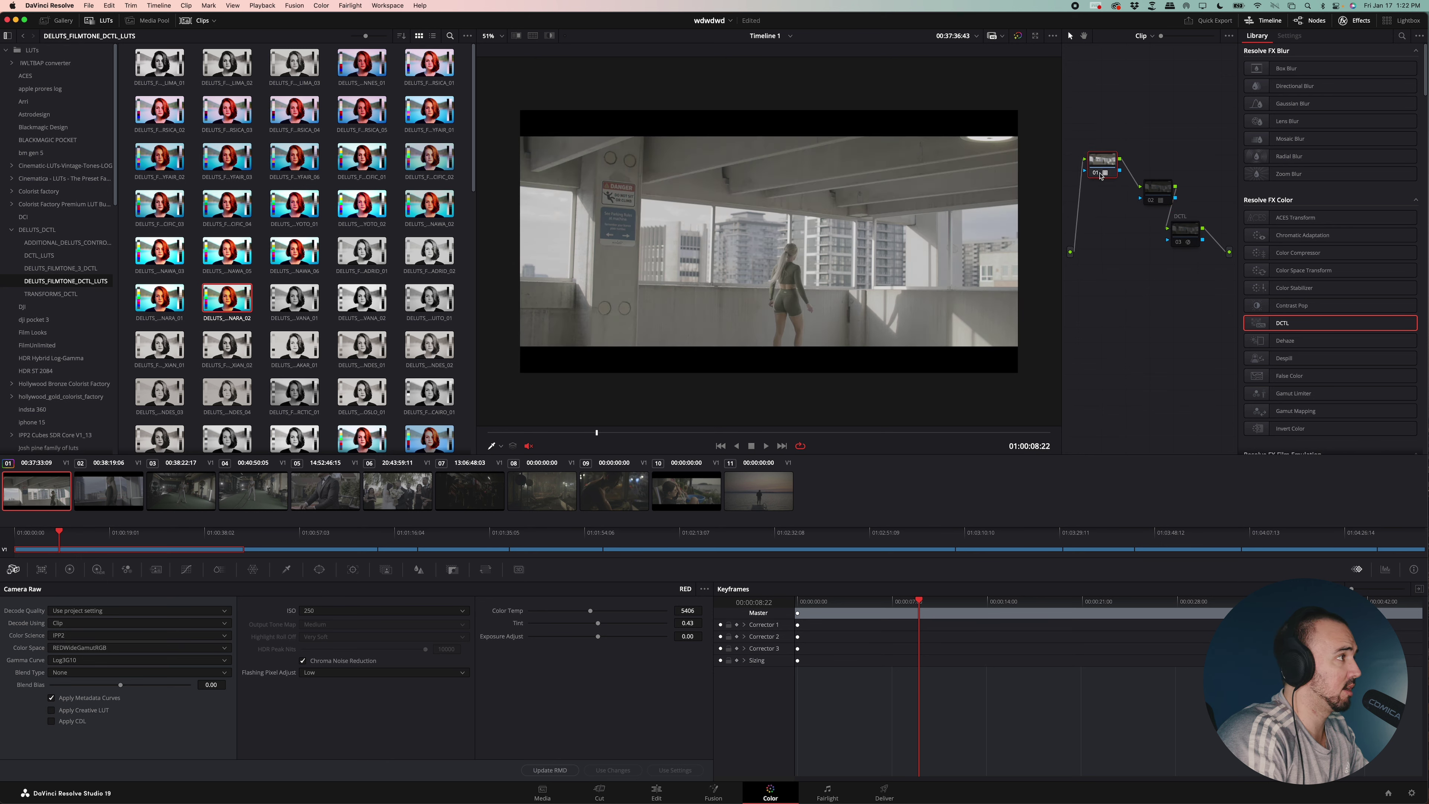
left_click(1152, 200)
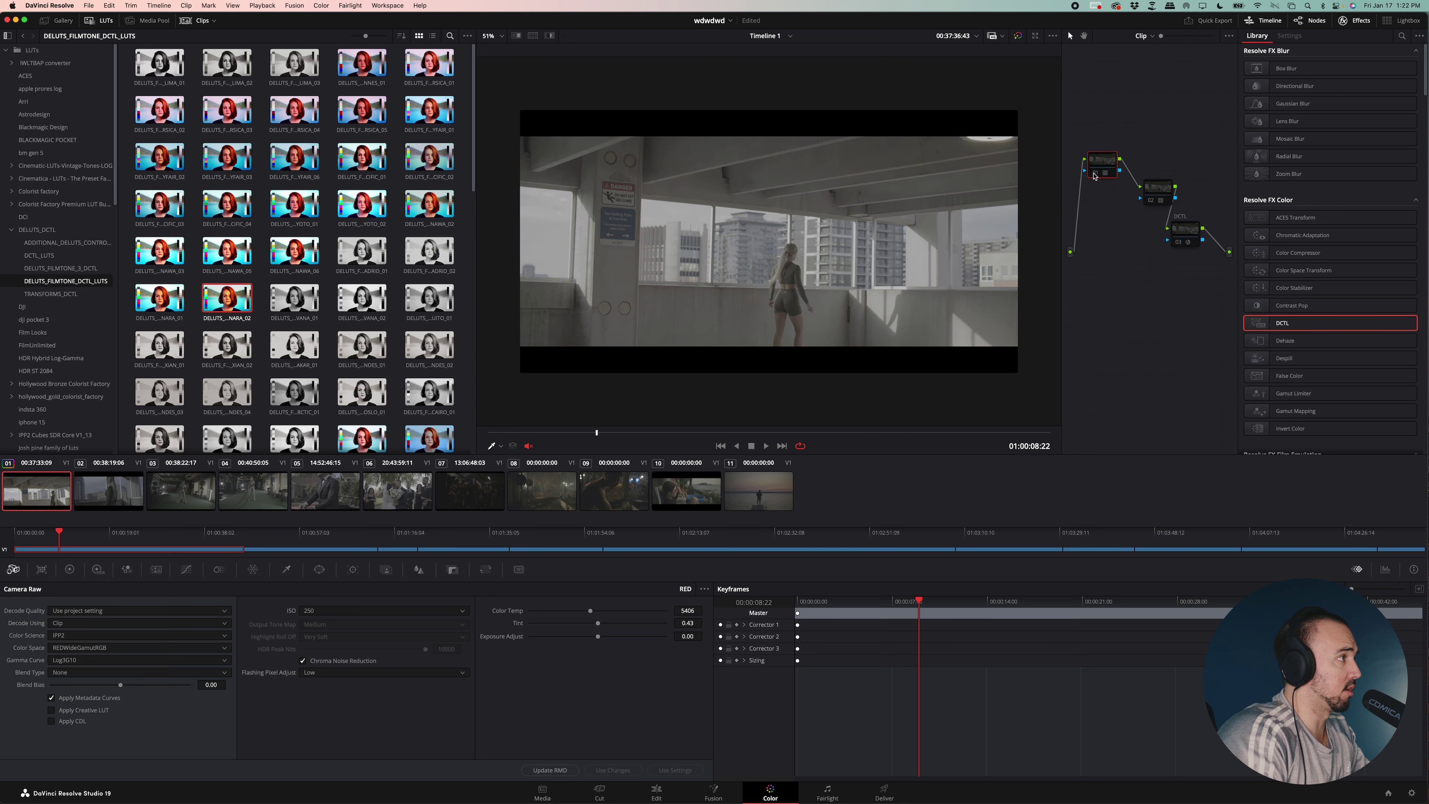
left_click_drag(1157, 191, 1139, 195)
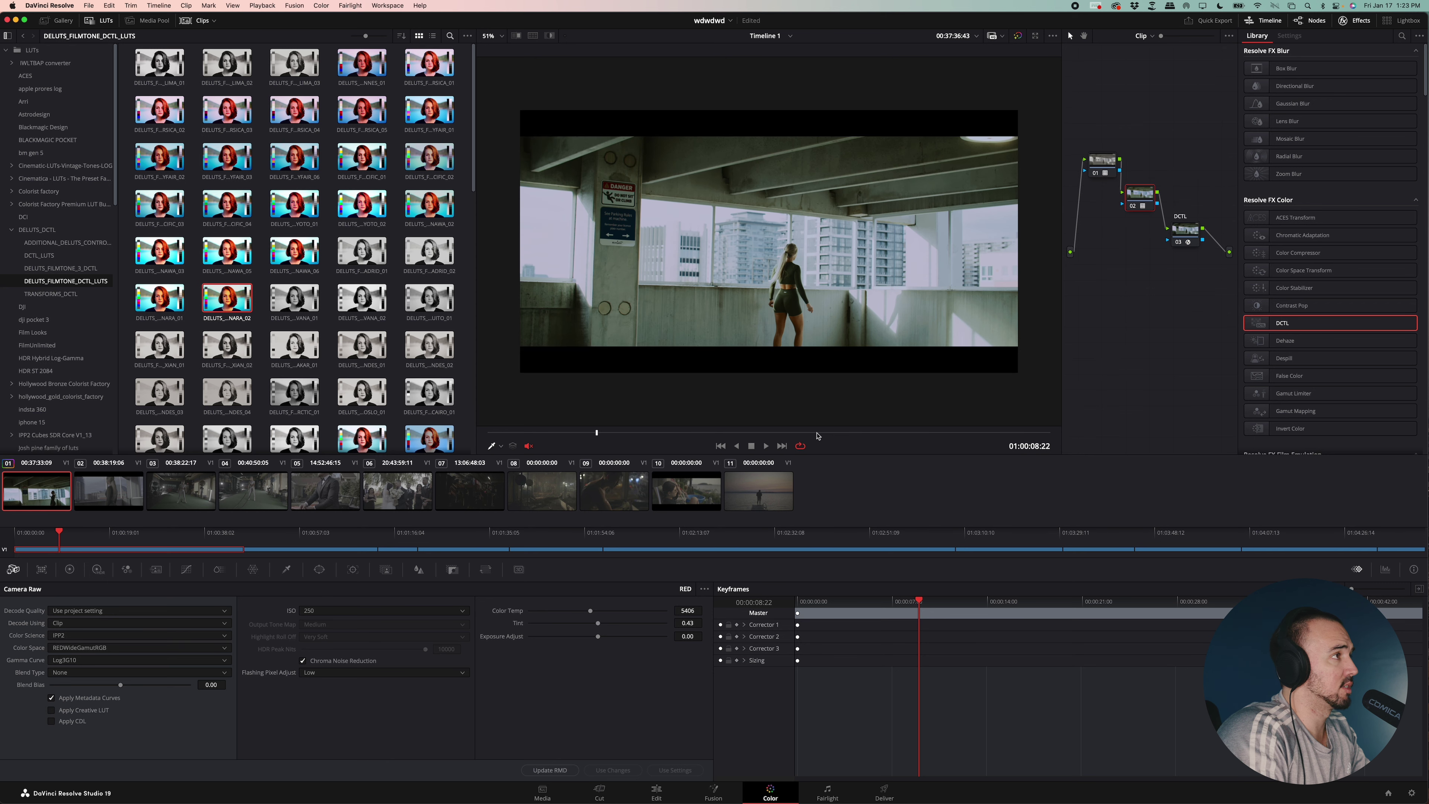
Step: Move node 02 below node 01 and switch it off and back on to compare its film look
left_click(1101, 161)
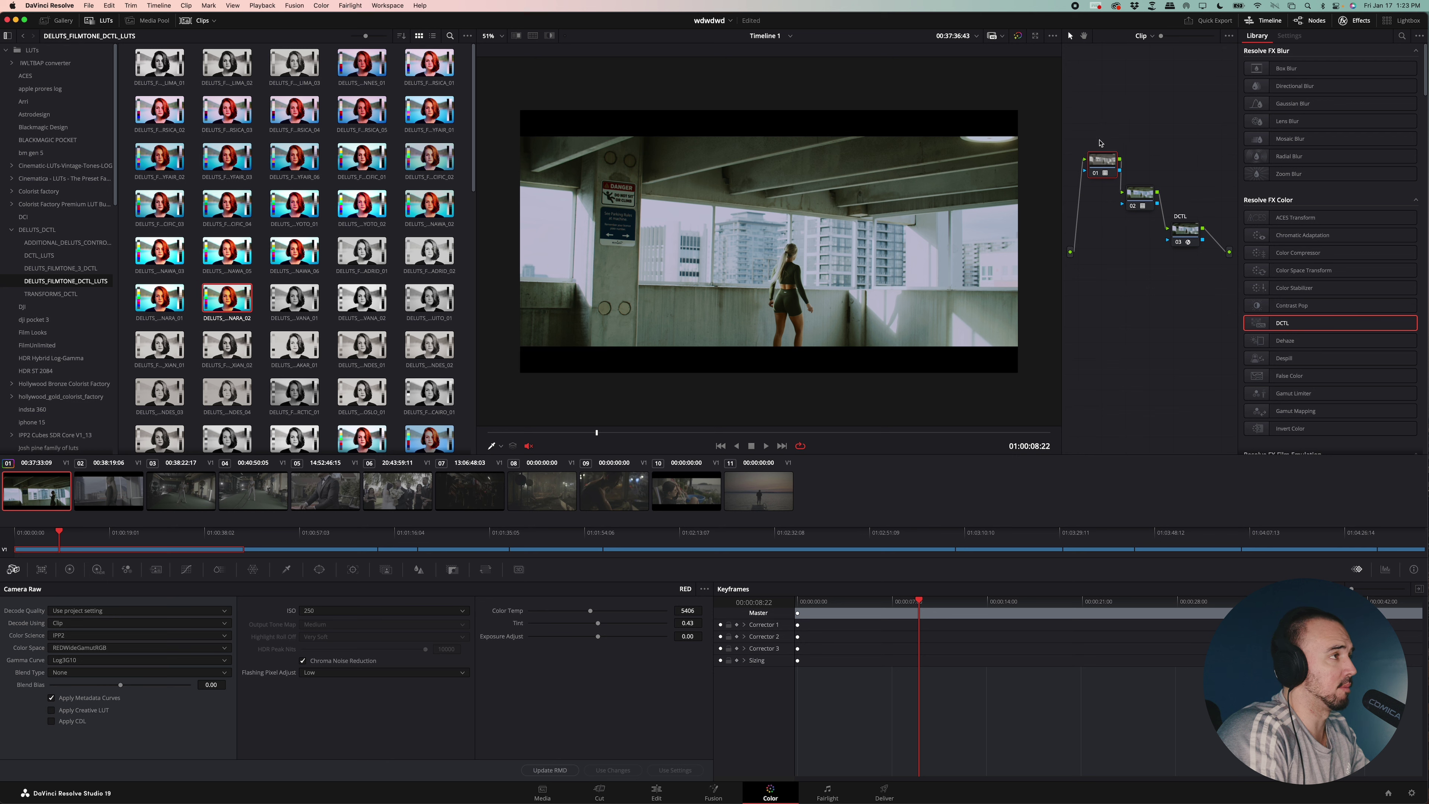
left_click_drag(1145, 203, 1113, 238)
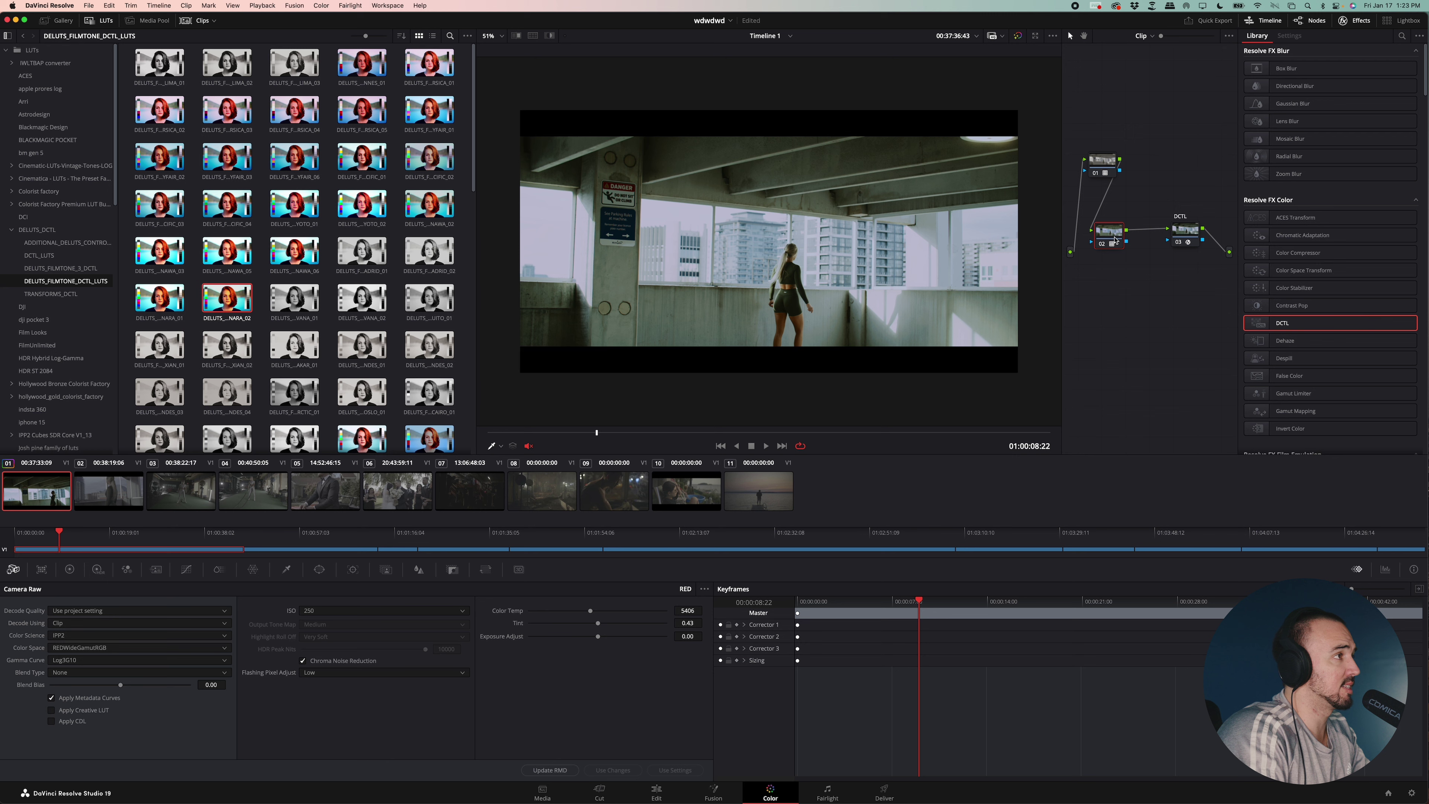
left_click(1103, 244)
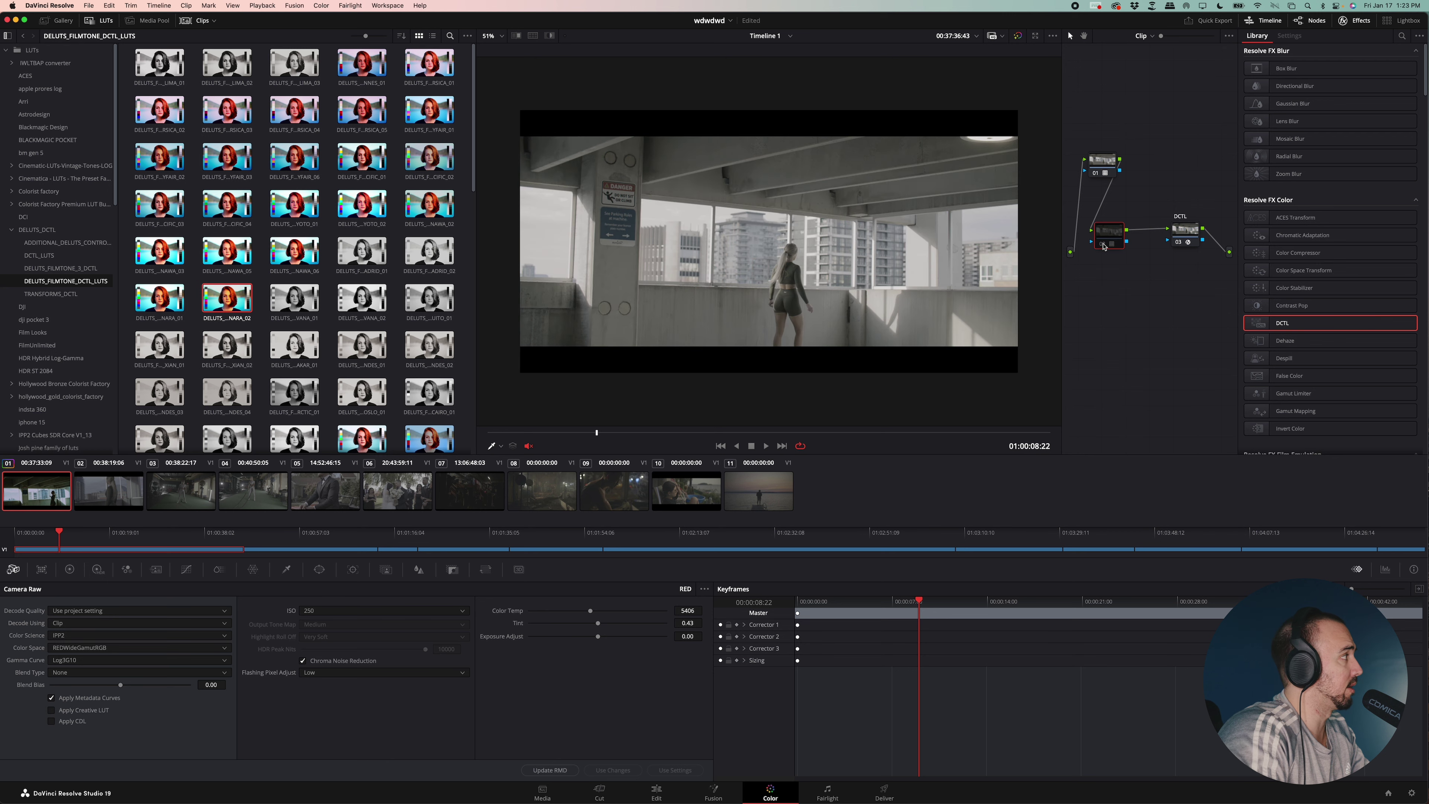
left_click(1103, 245)
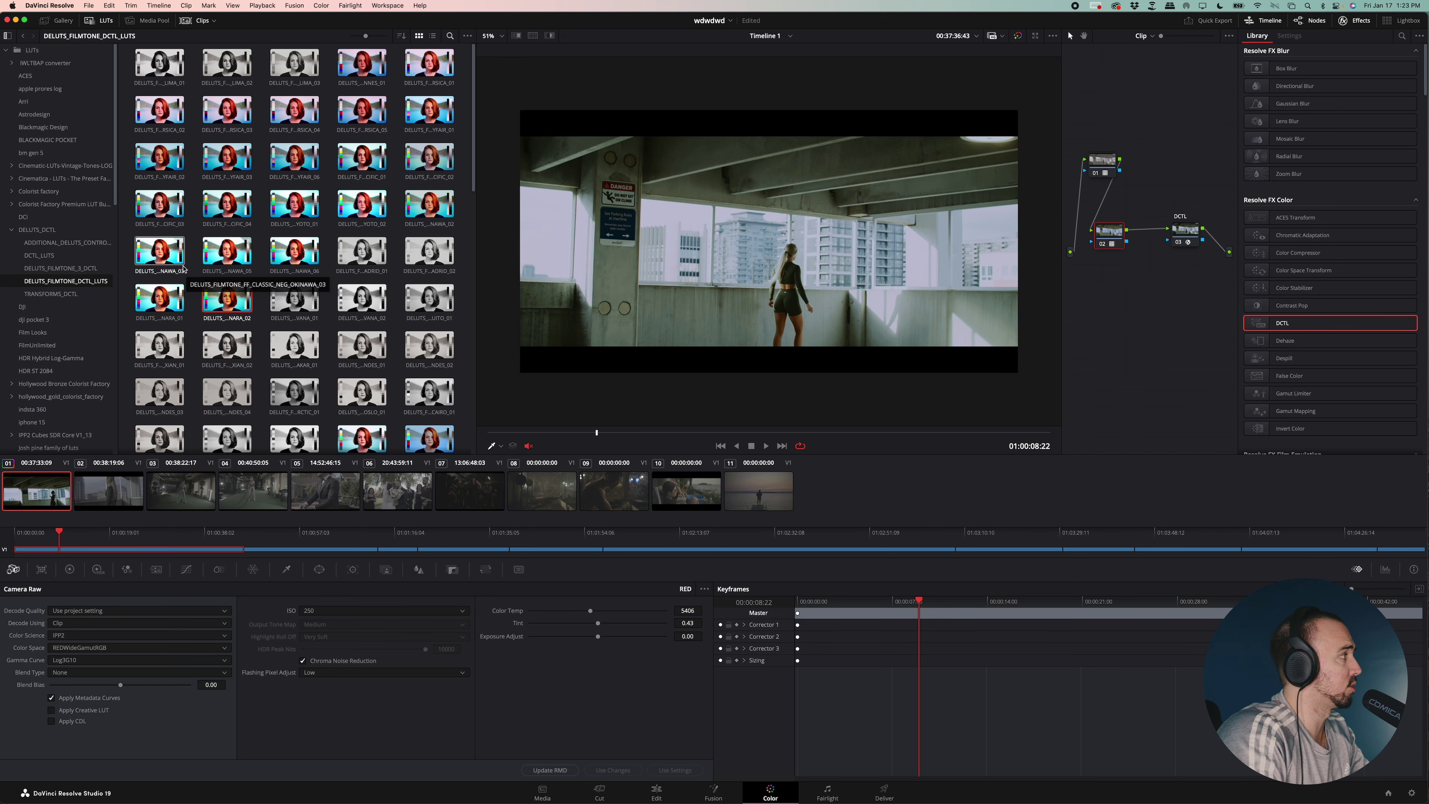
Step: Set node 02's LUT to KDVIS3 LOUVRES 03 from the DELUTS_FILMTONE_3_DCTL set
left_click(95, 268)
left_click(98, 280)
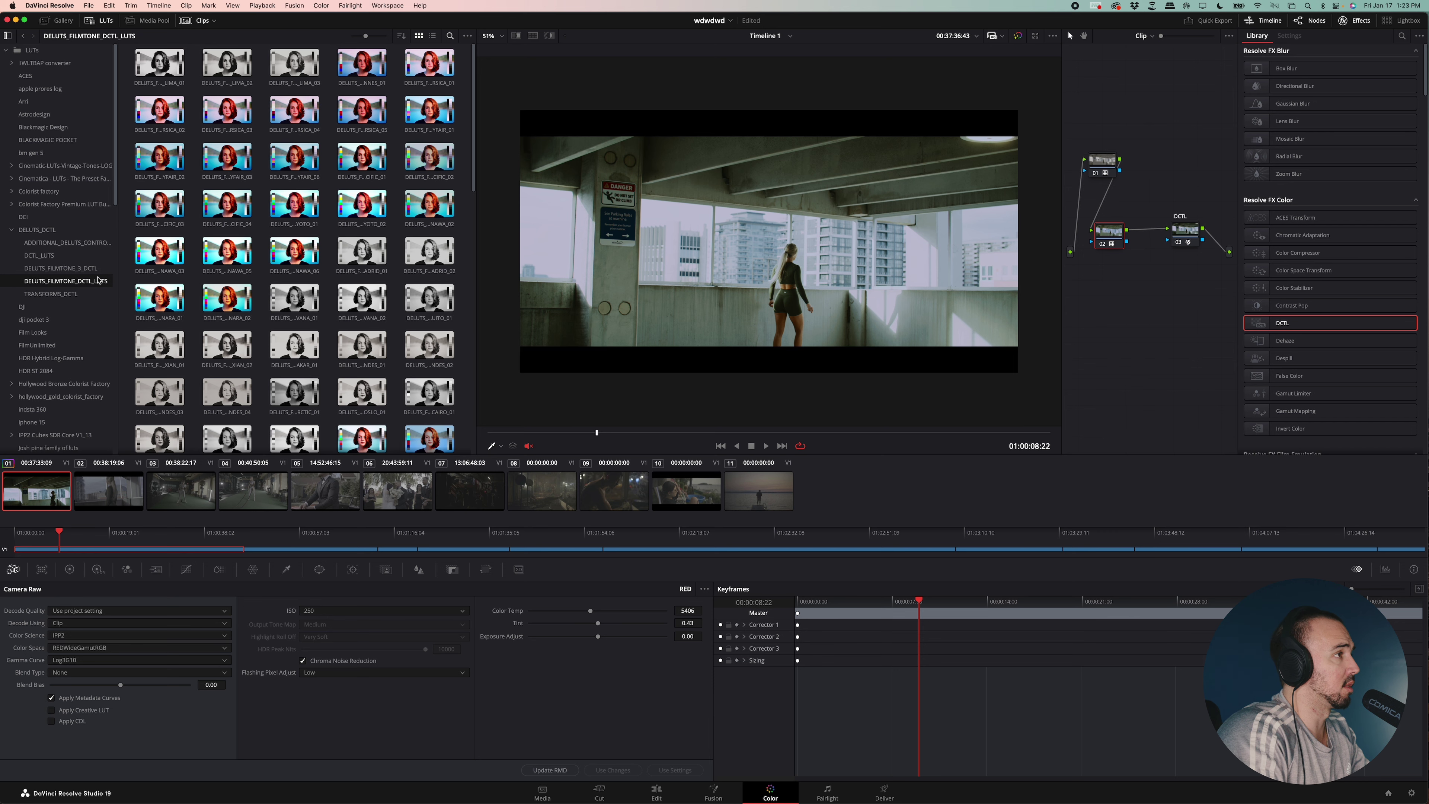
right_click(1107, 232)
mouse_move(1145, 337)
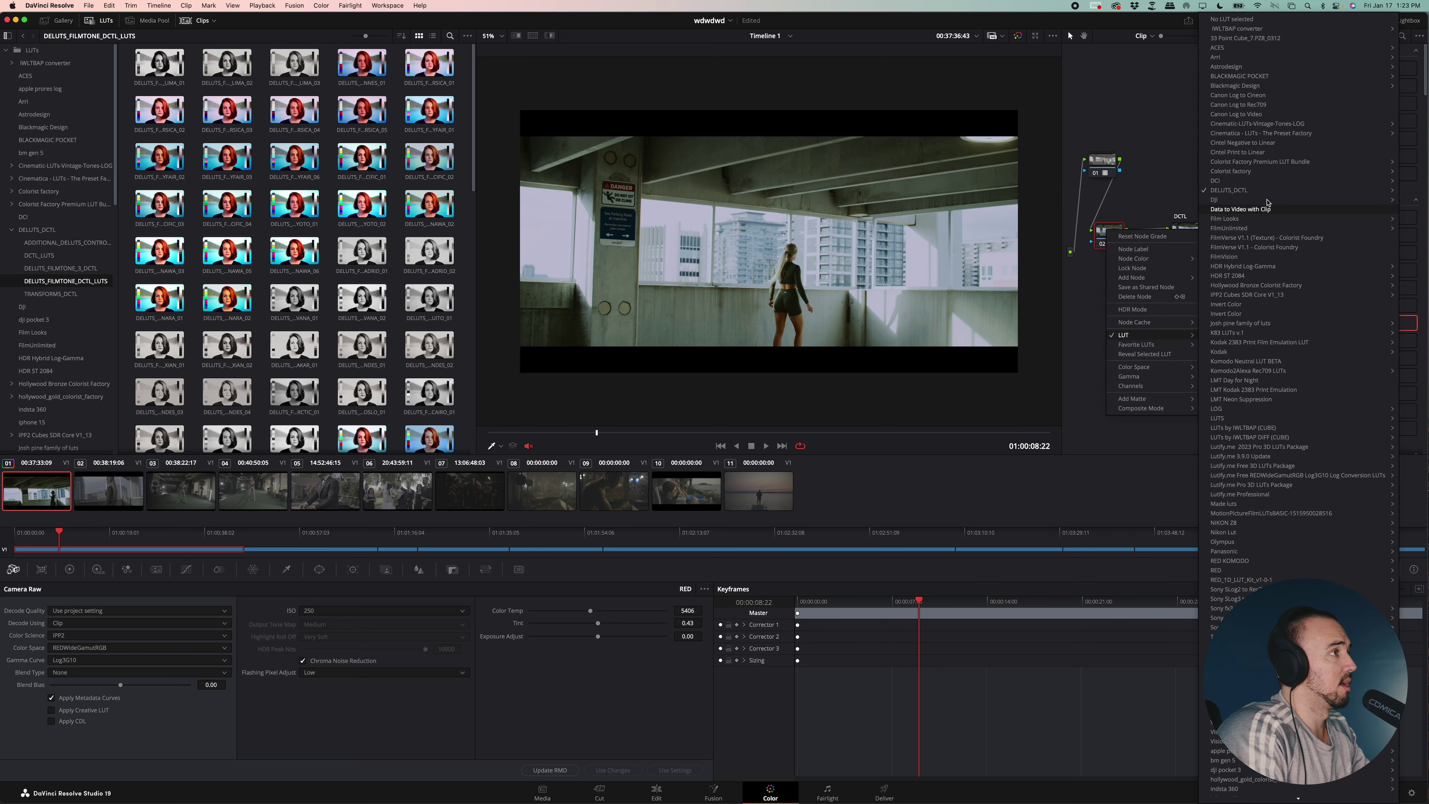
mouse_move(1269, 194)
mouse_move(1122, 208)
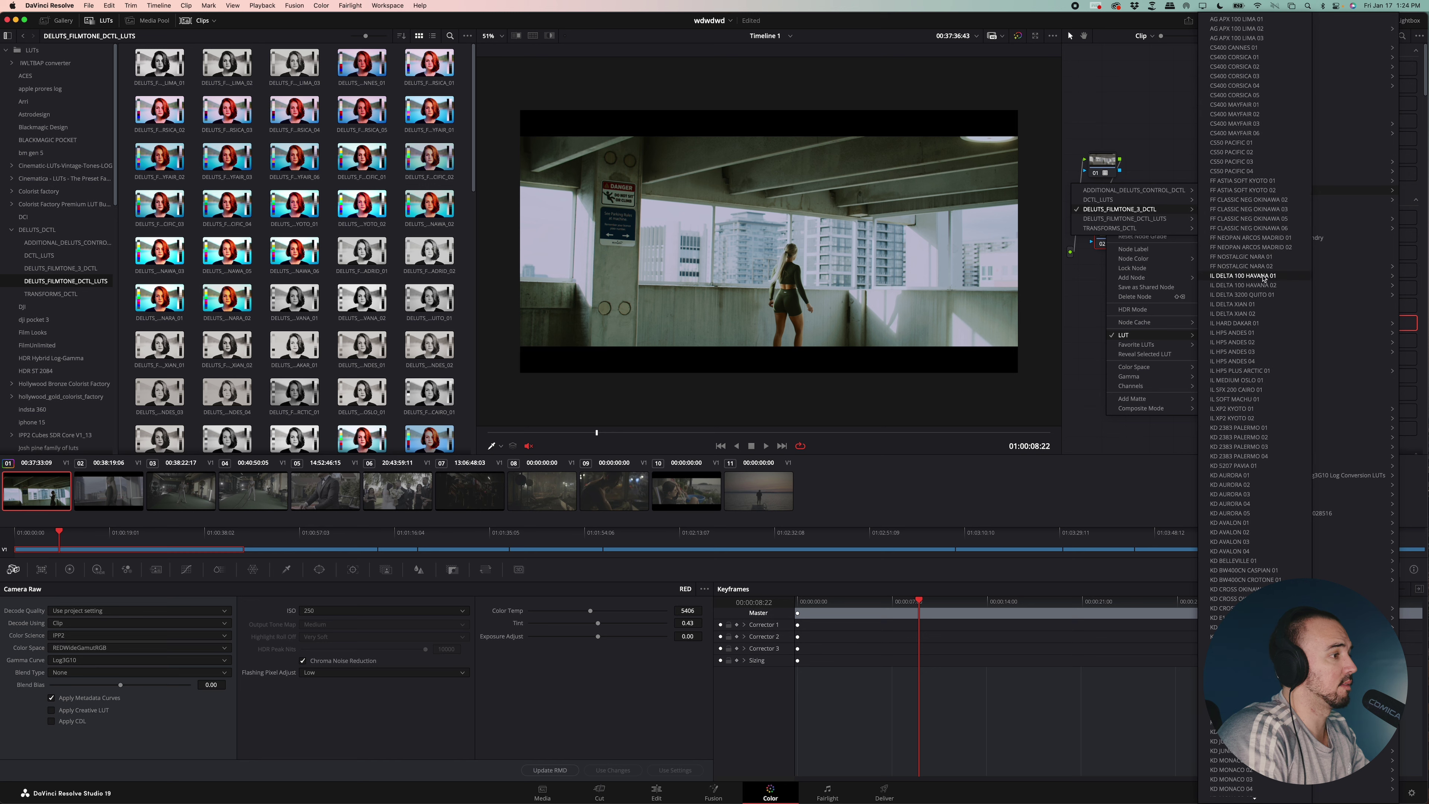
scroll(1263, 276, "down", 10)
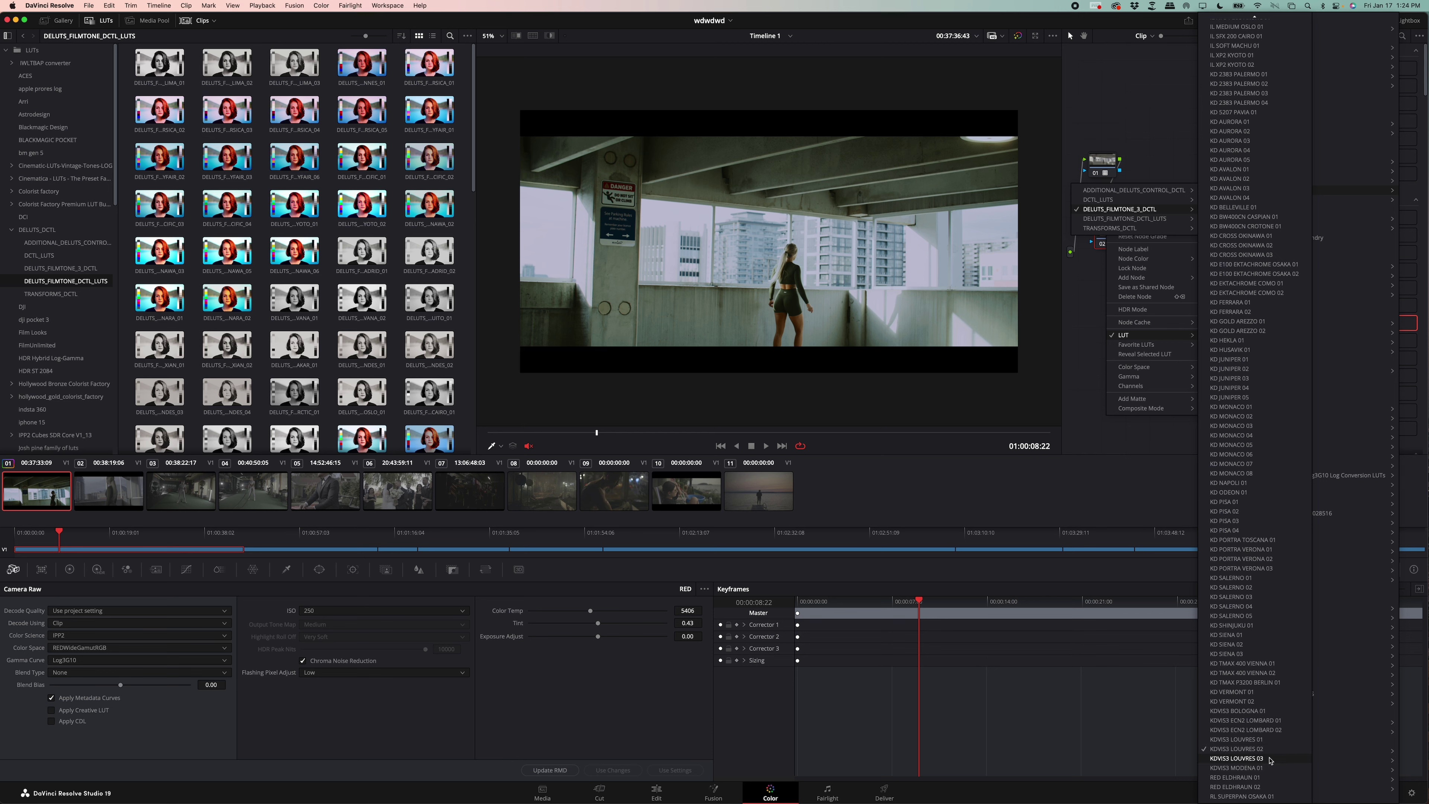
left_click(1237, 758)
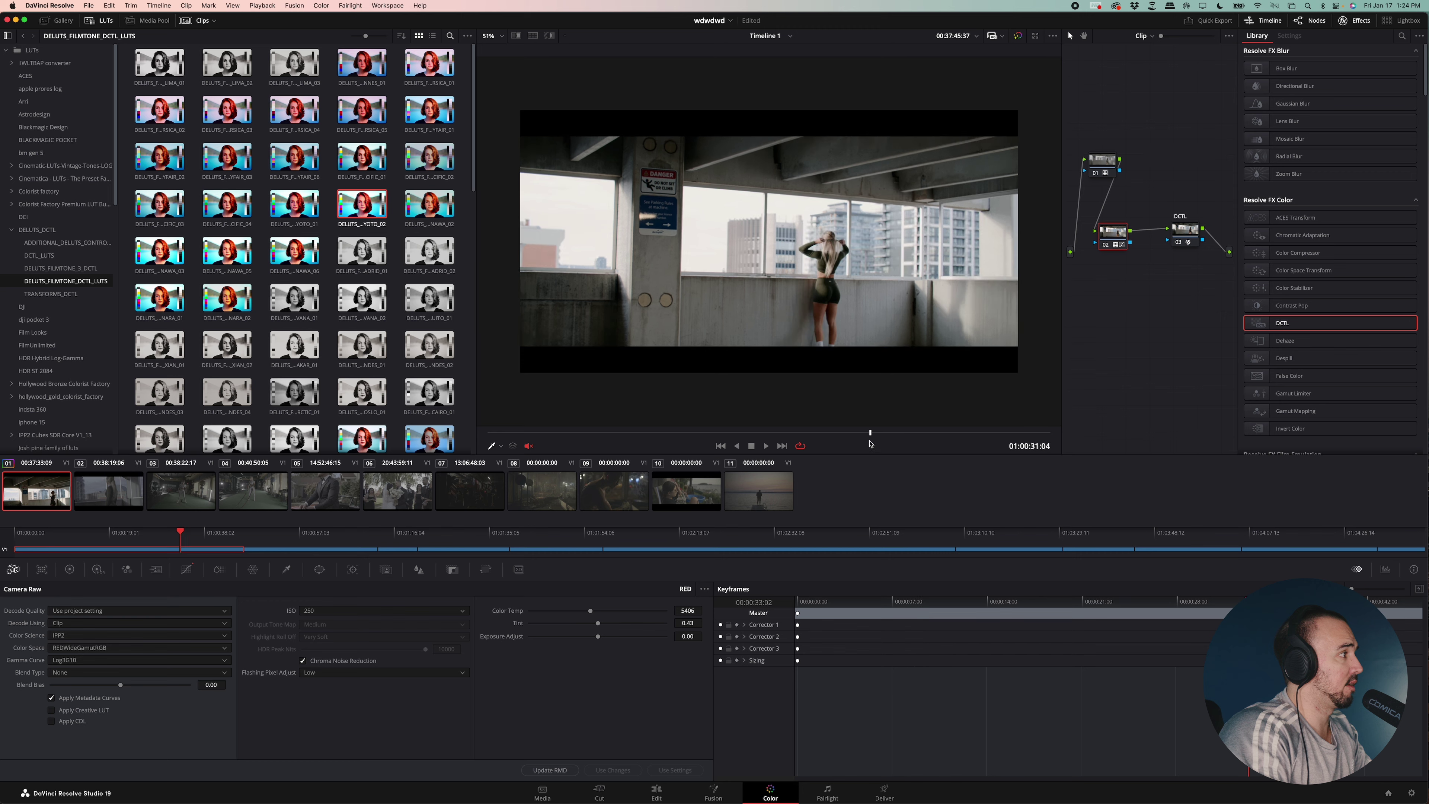
Step: Review the graded clip by playing it full screen from about 01:00:14:20, and return to the grading view
left_click(667, 433)
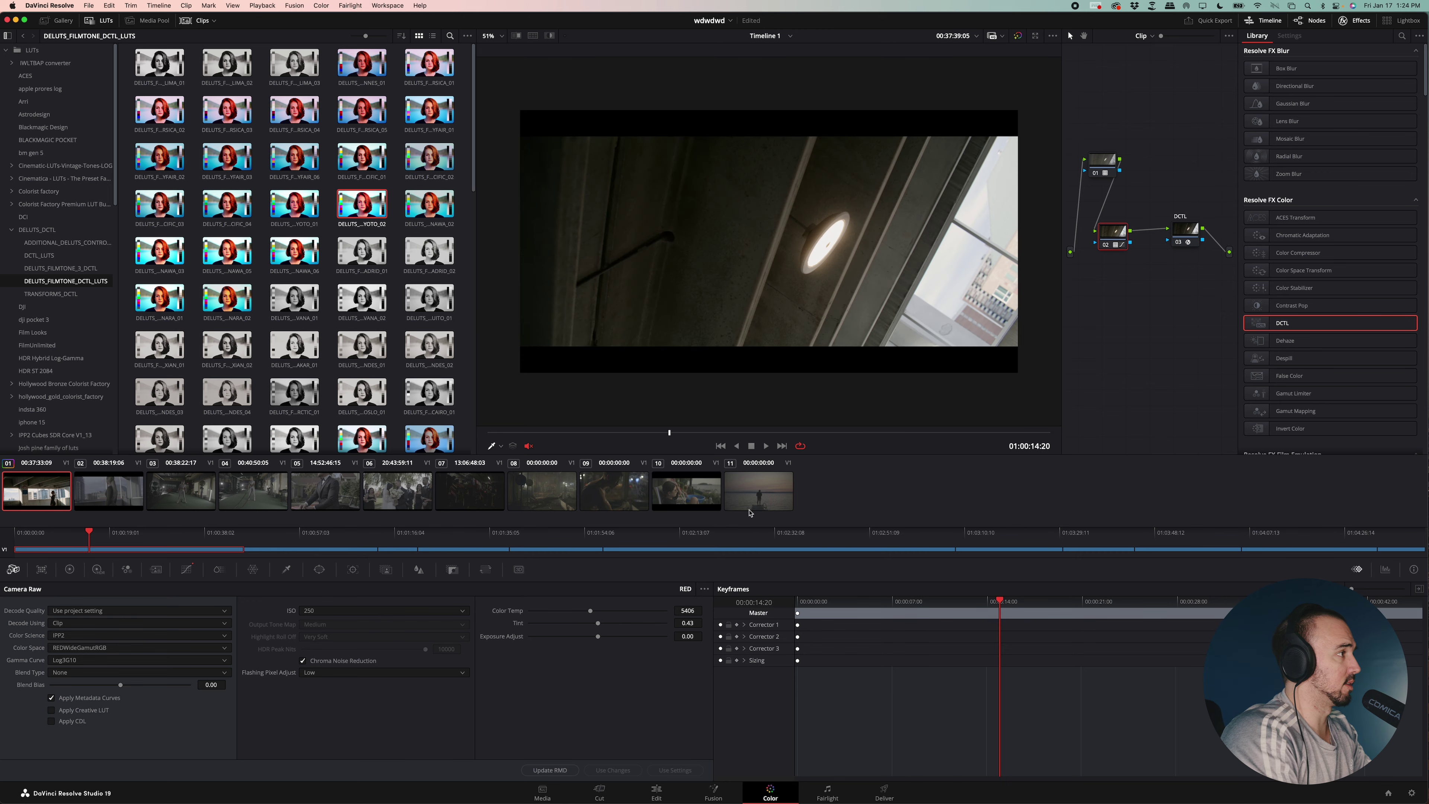
key("super+f")
key("space")
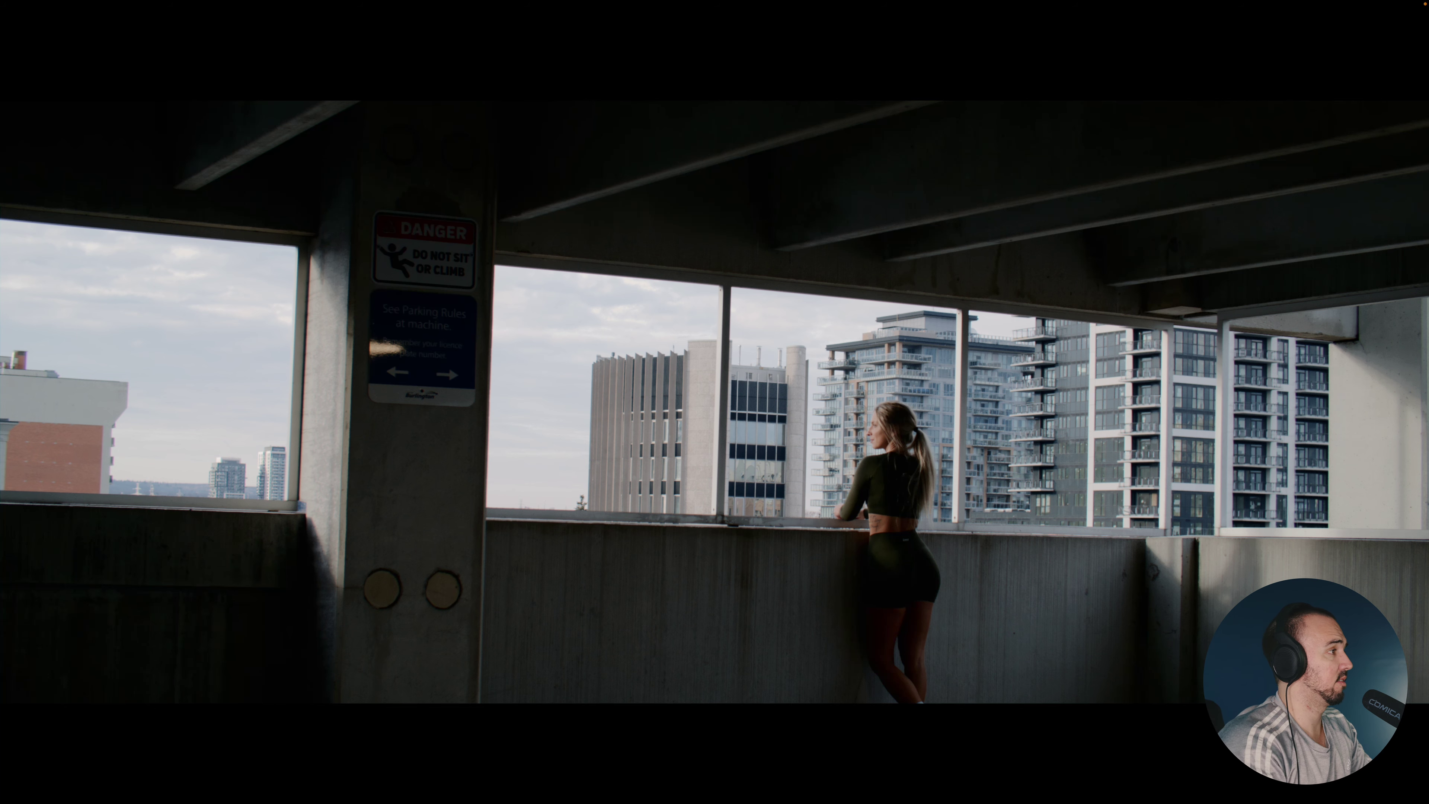
key("Escape")
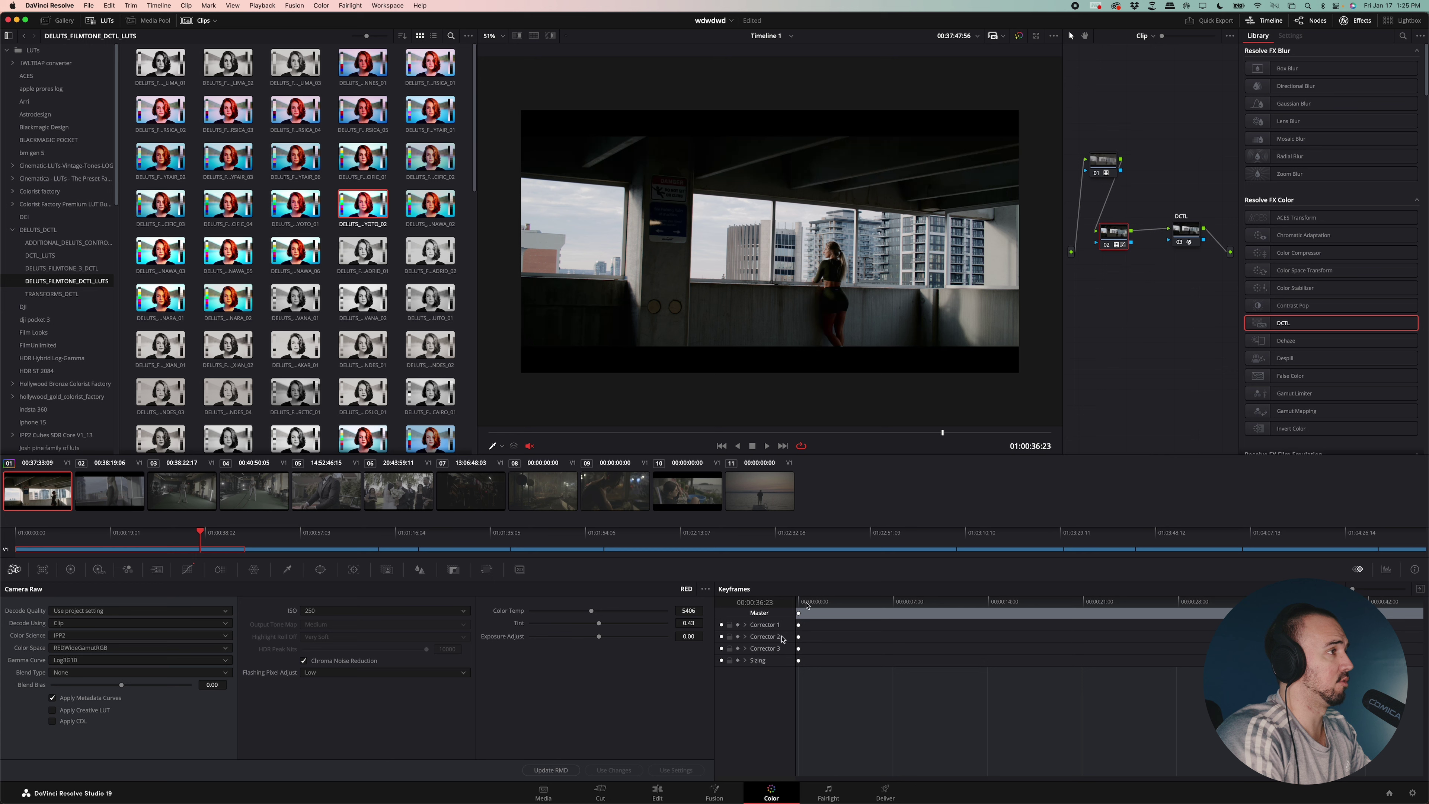
Step: Choose DELUTS_FILMTONE_FF_ASTIA_SOFT_KYOTO_02 from the DELUTS_FILMTONE_DCTL_LUTS set as node 02's LUT
right_click(1103, 246)
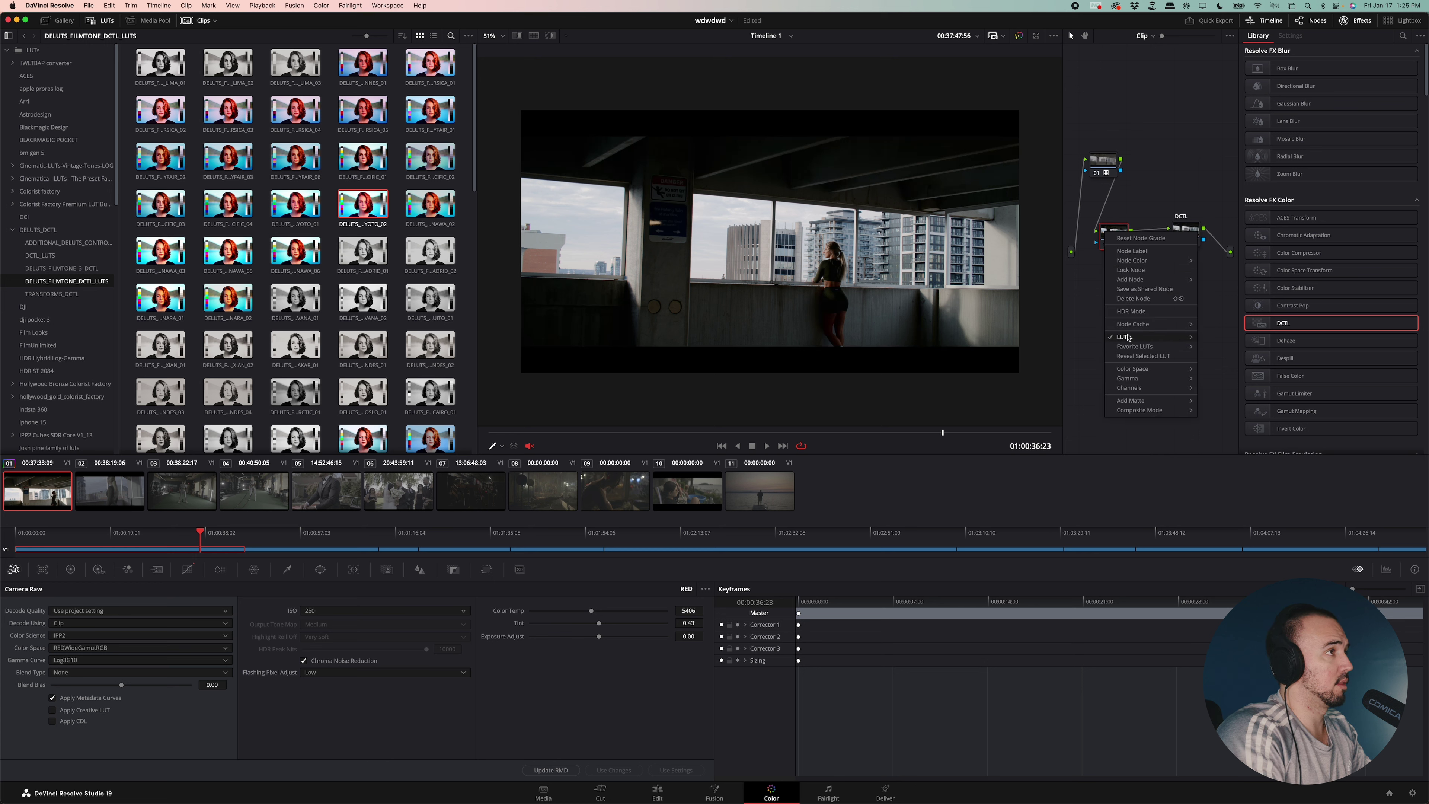
mouse_move(1128, 337)
scroll(1265, 489, "down", 1)
mouse_move(1224, 175)
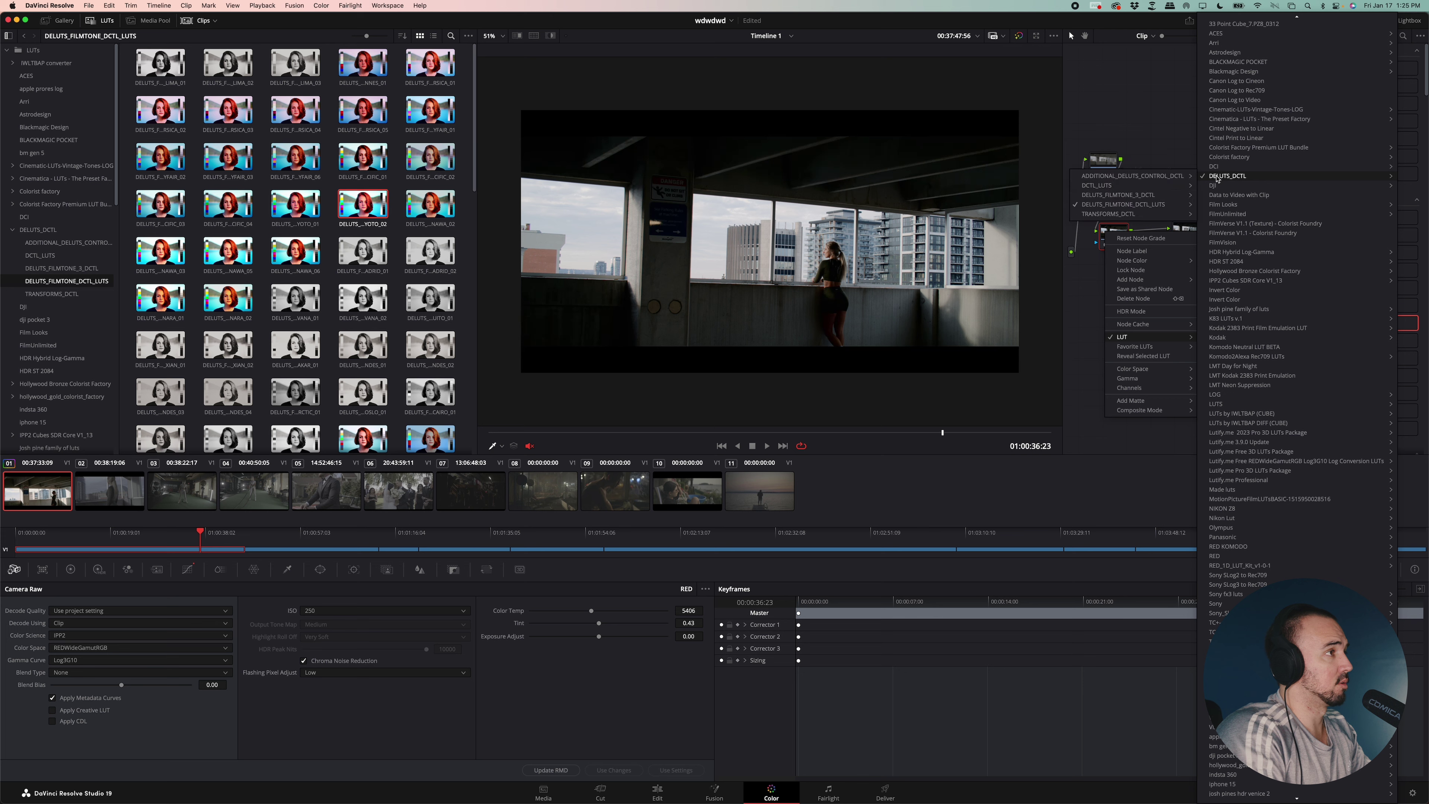
mouse_move(1133, 204)
scroll(1266, 275, "down", 1)
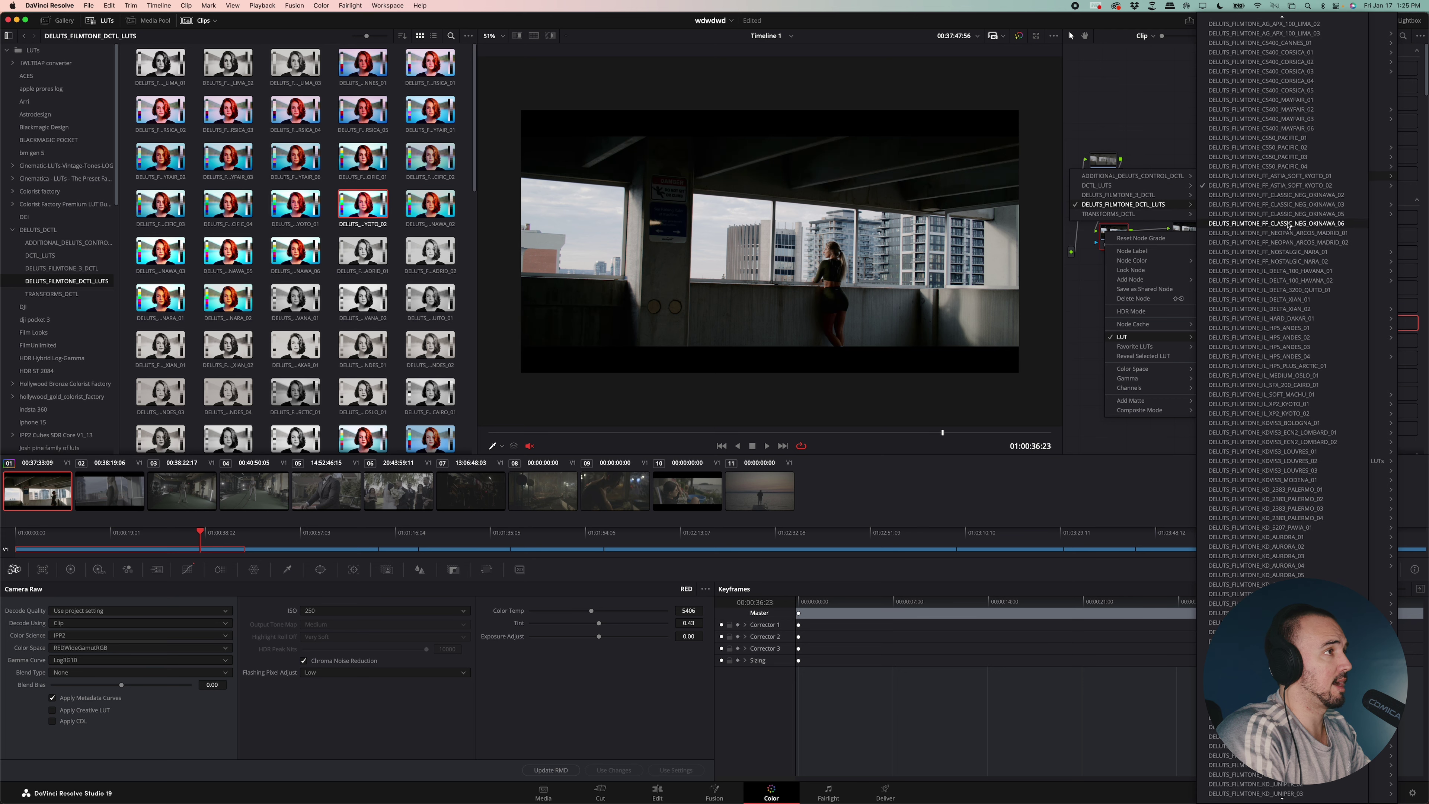
left_click(1284, 187)
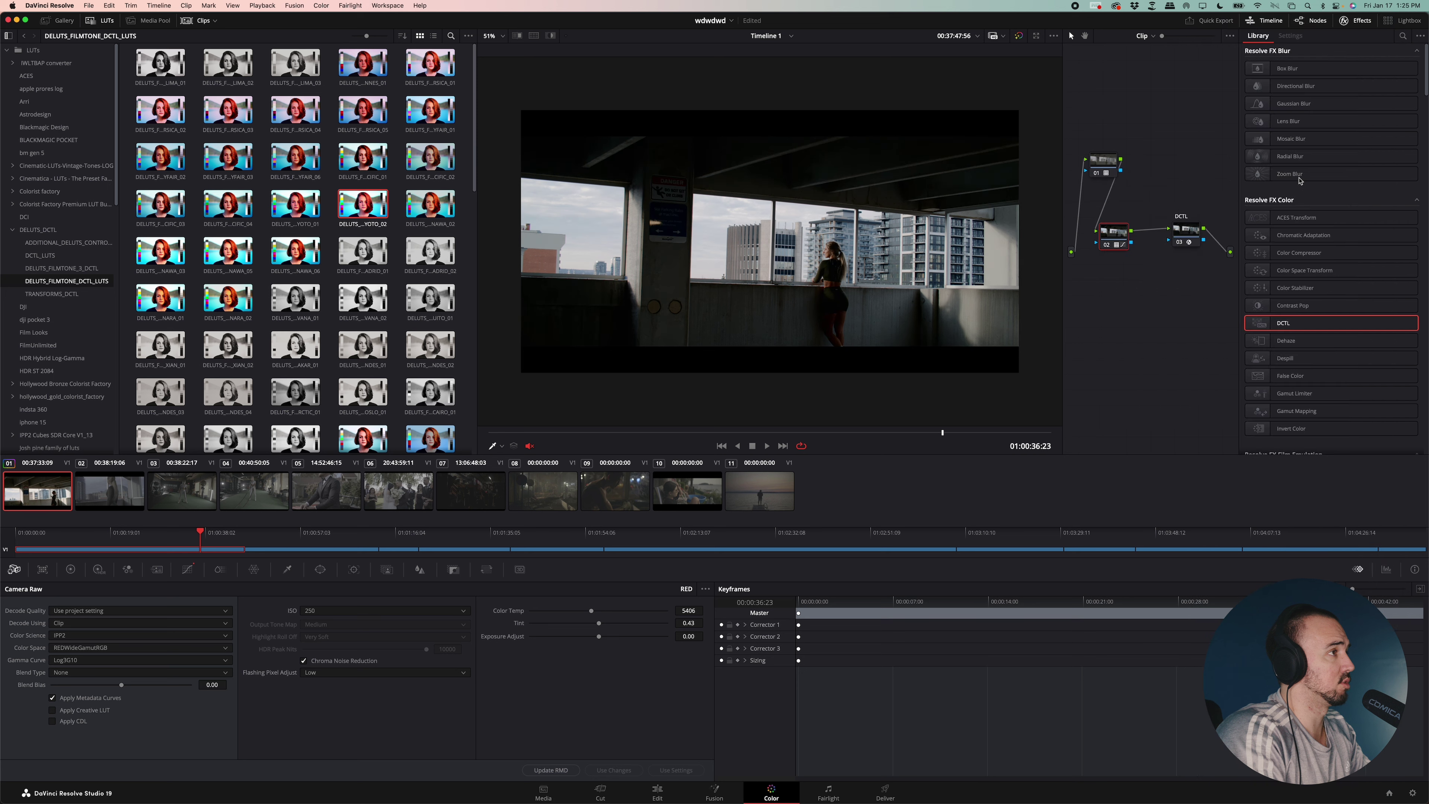
Step: Reposition node 02 and the DCTL node 03 in the graph, and bypass the DCTL node
left_click_drag(1115, 231, 1126, 231)
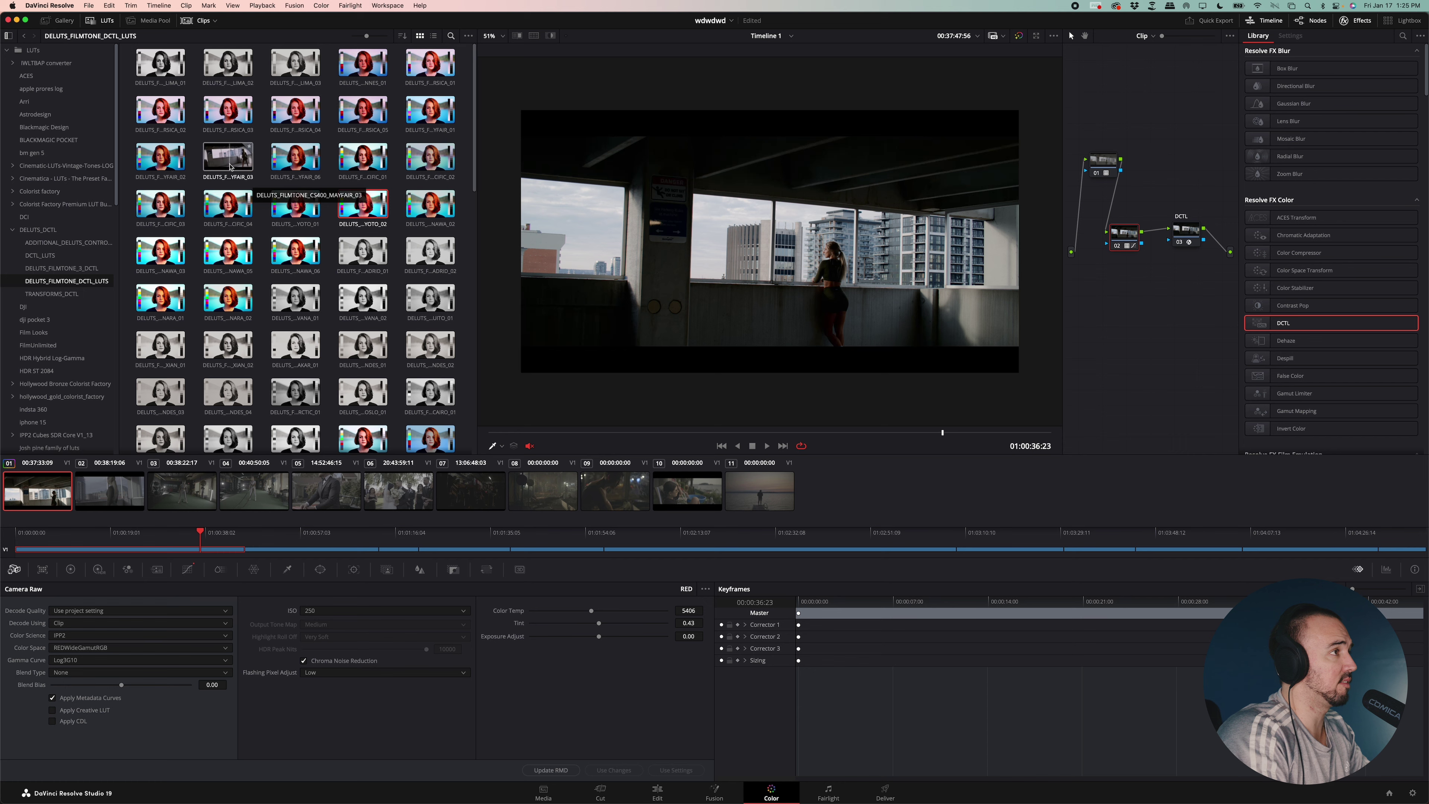
left_click_drag(1186, 235, 1182, 254)
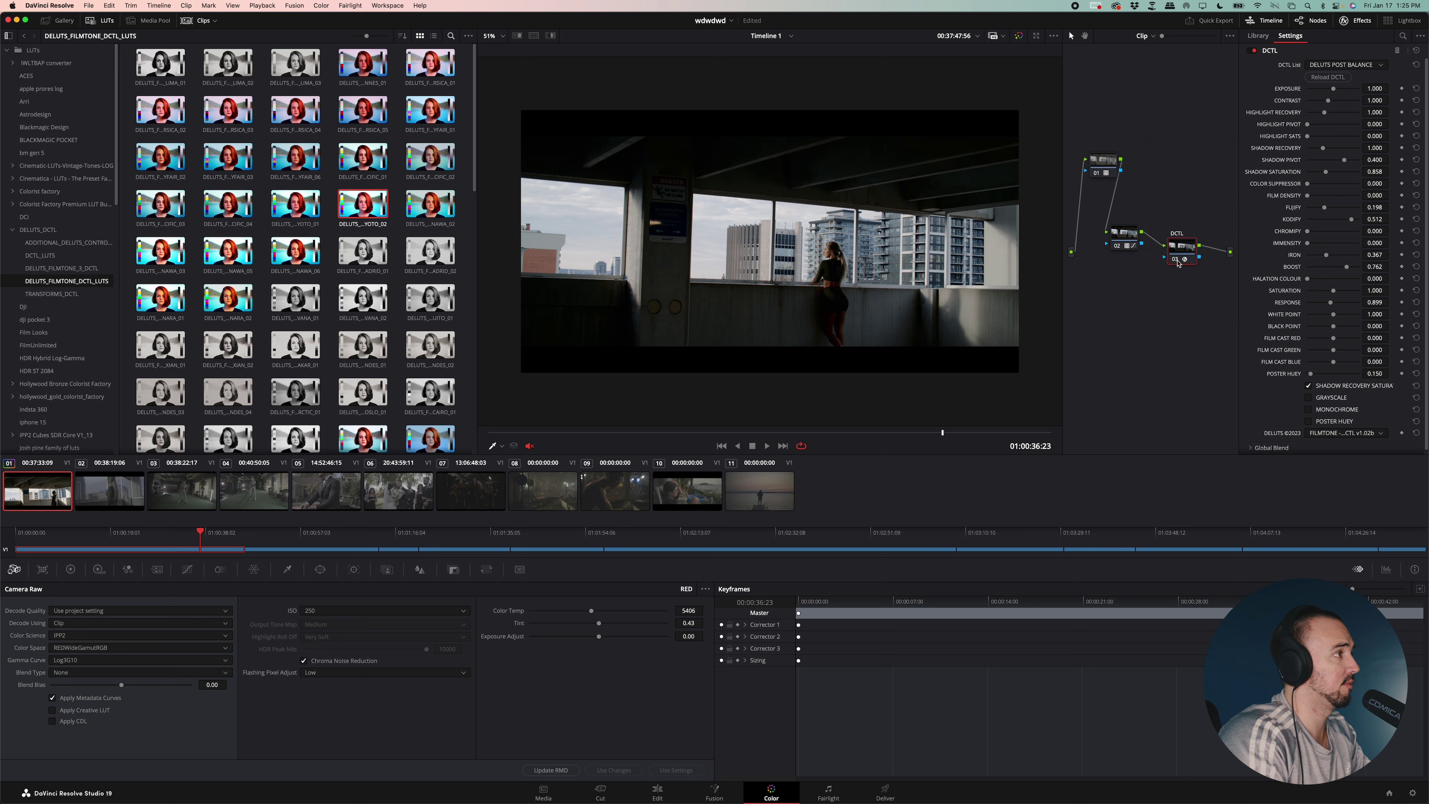
left_click(1175, 261)
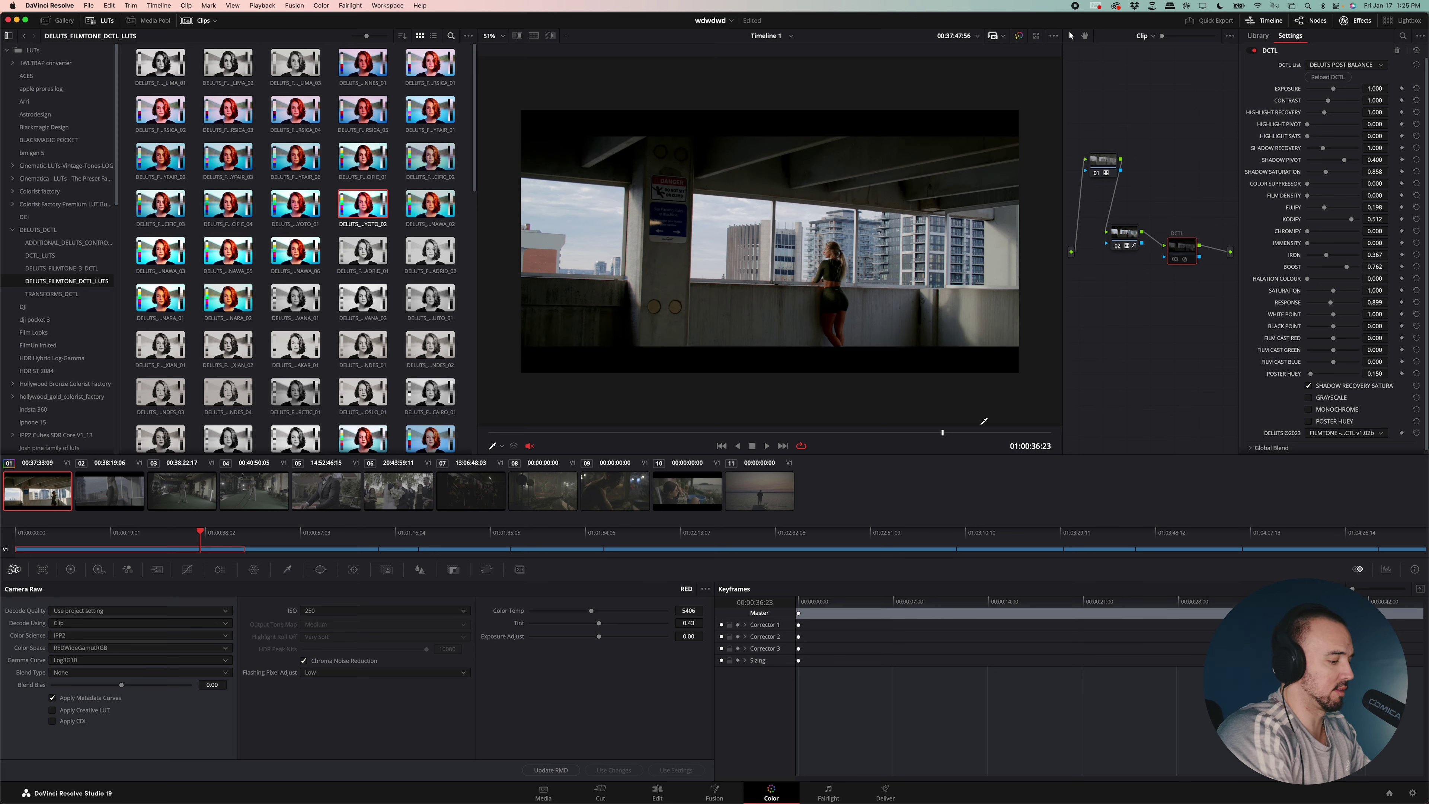
Step: Review the parking-garage clip full screen with the DCTL node bypassed, stopping at about 01:00:36:04, and return to the grading view
key("super+f")
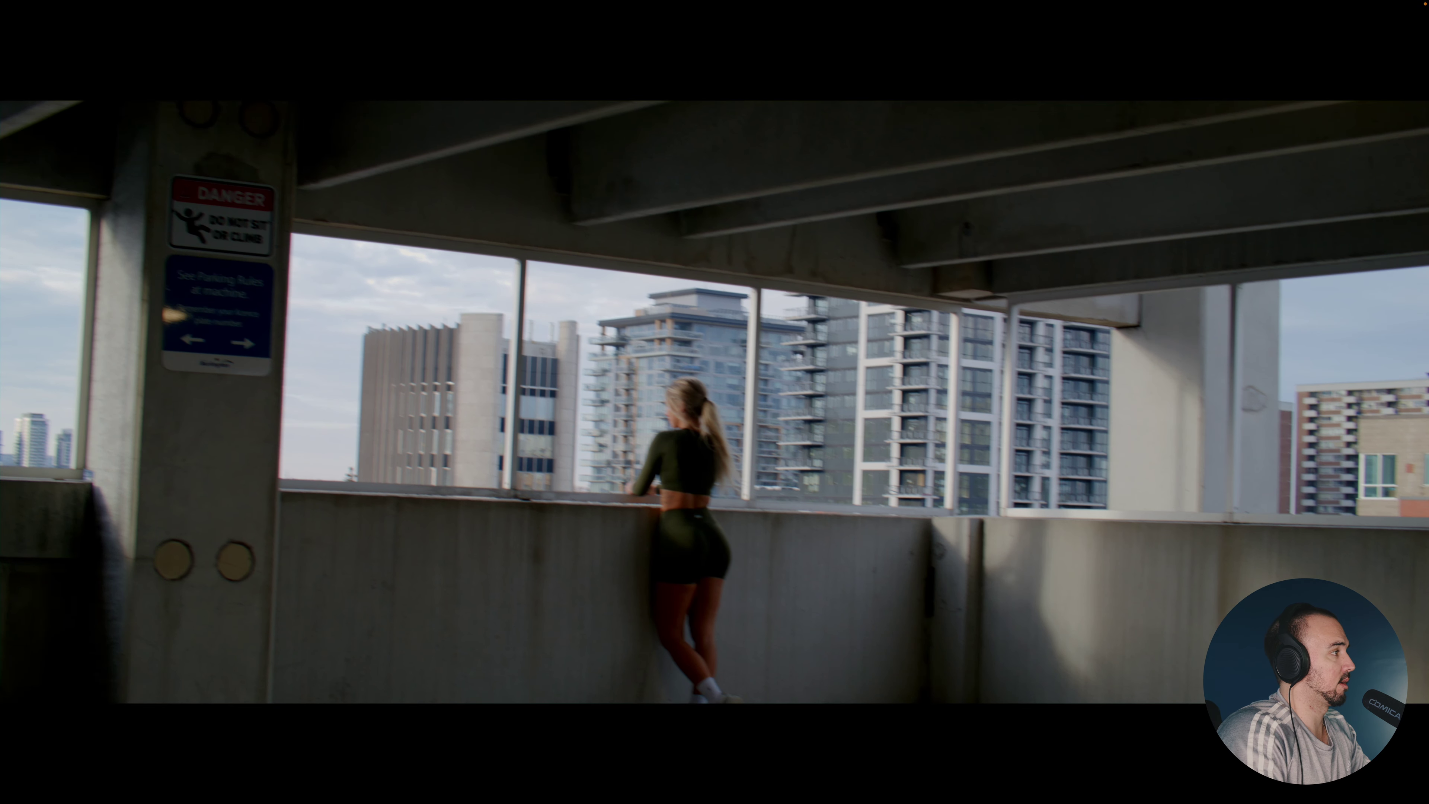
mouse_move(825, 801)
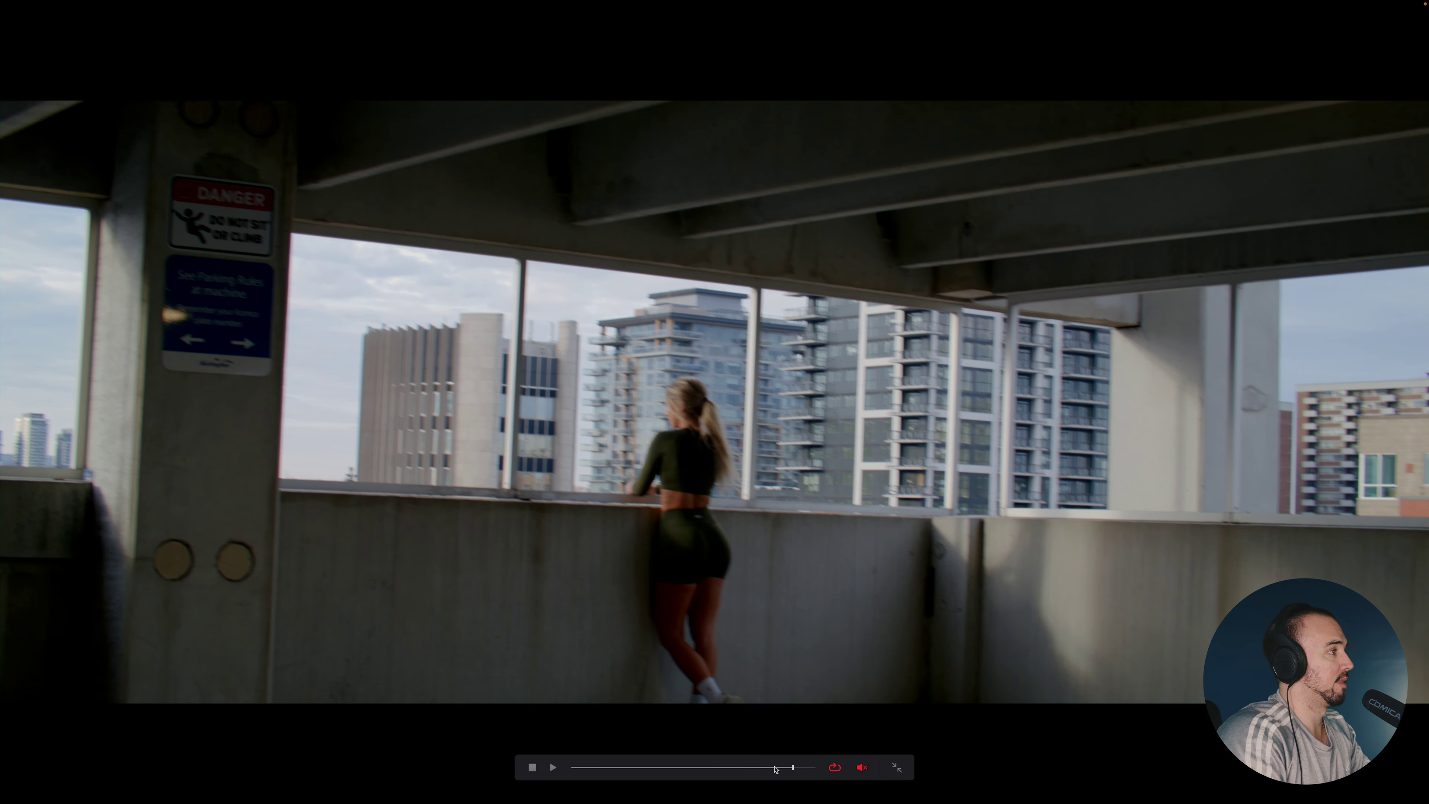
key("super+f")
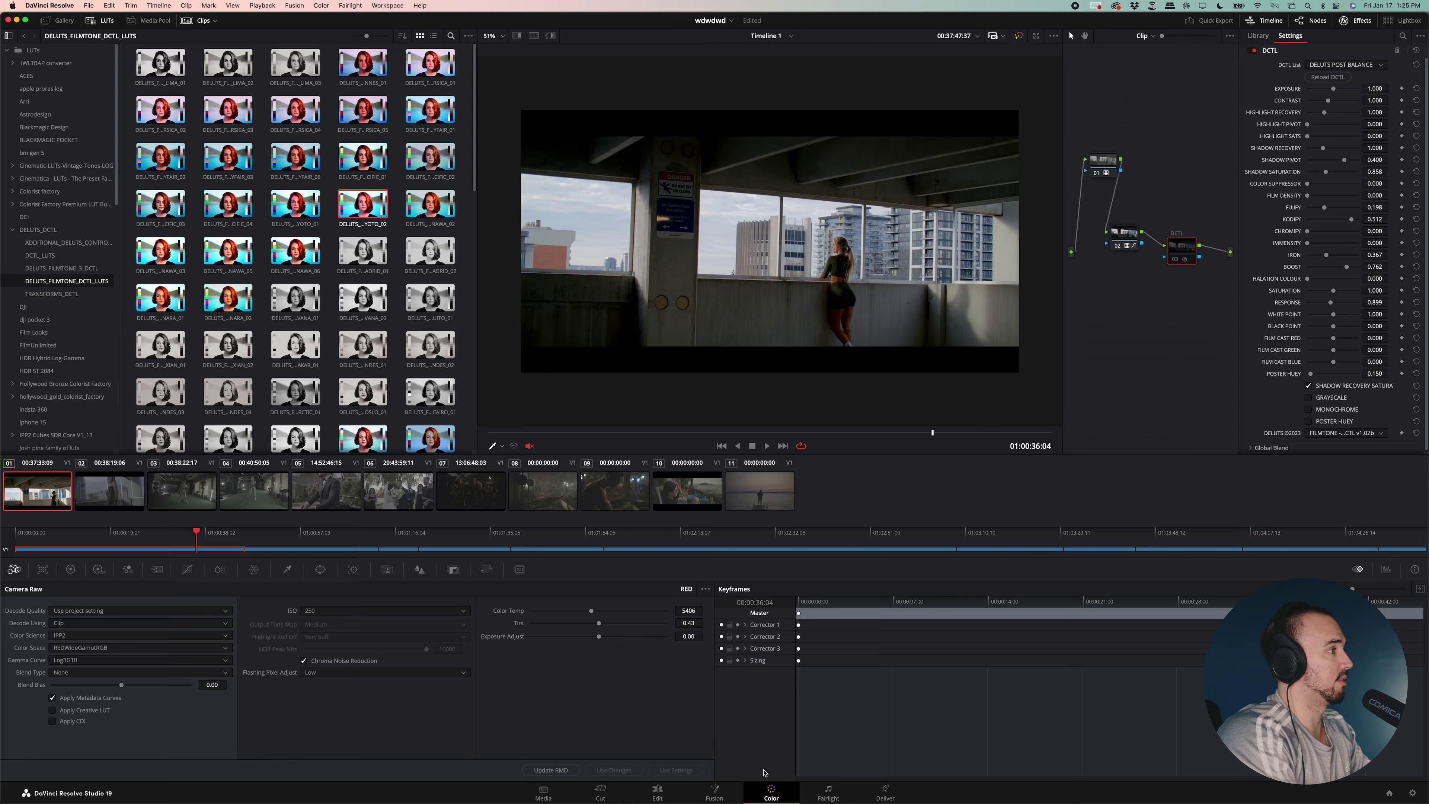
key("super+f")
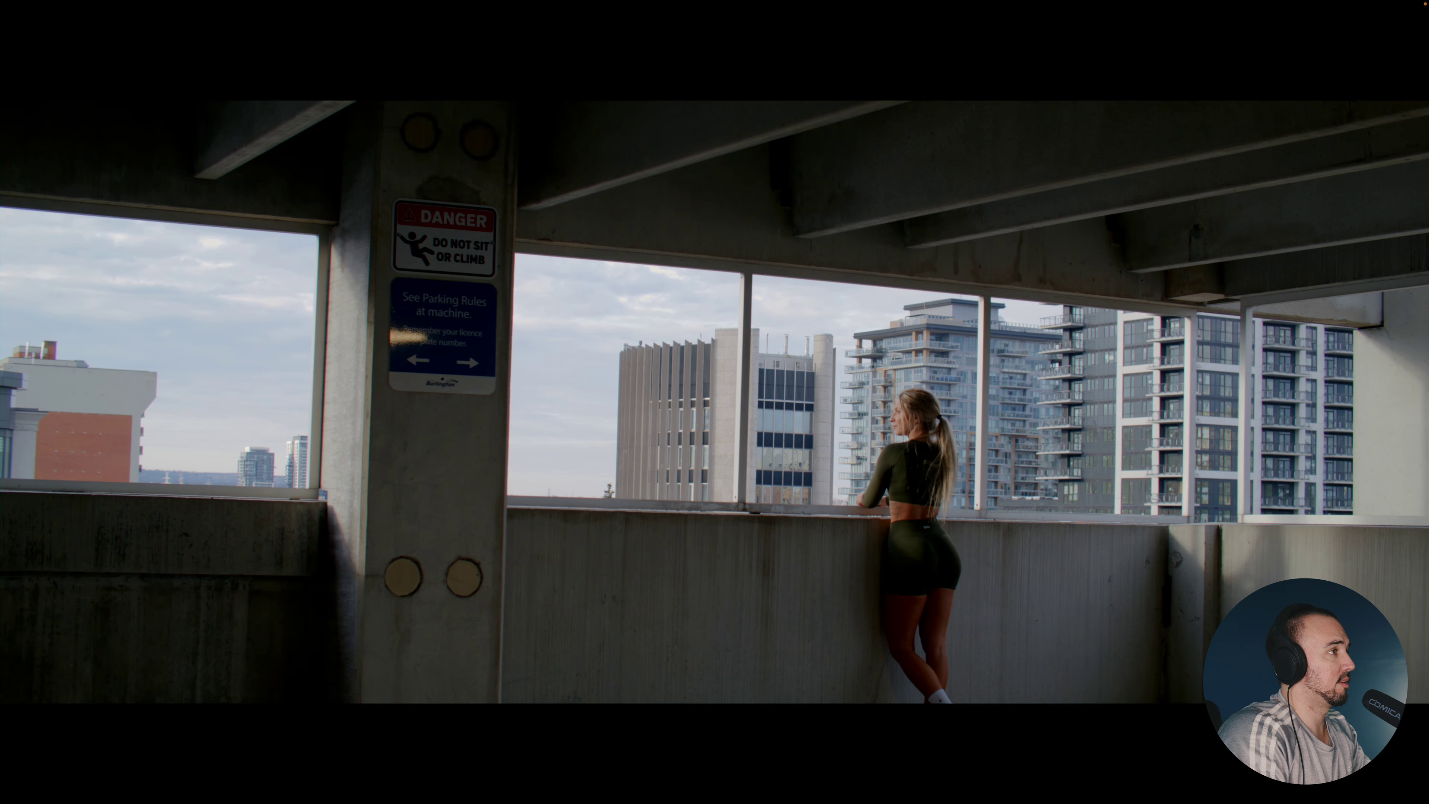
key("super+f")
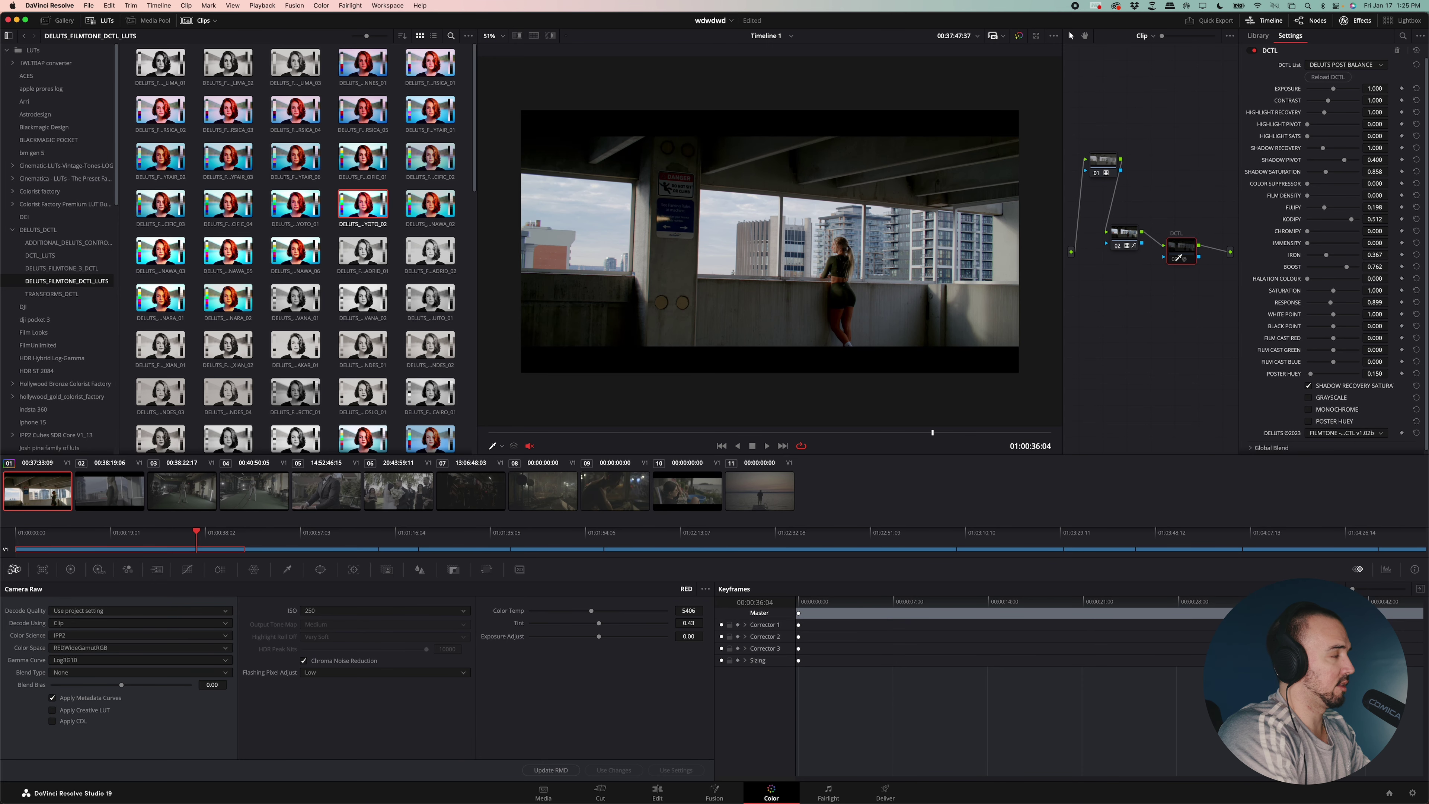
Step: Re-enable the DCTL node 03 and check the same frame full screen
left_click(1174, 259)
key("super+f")
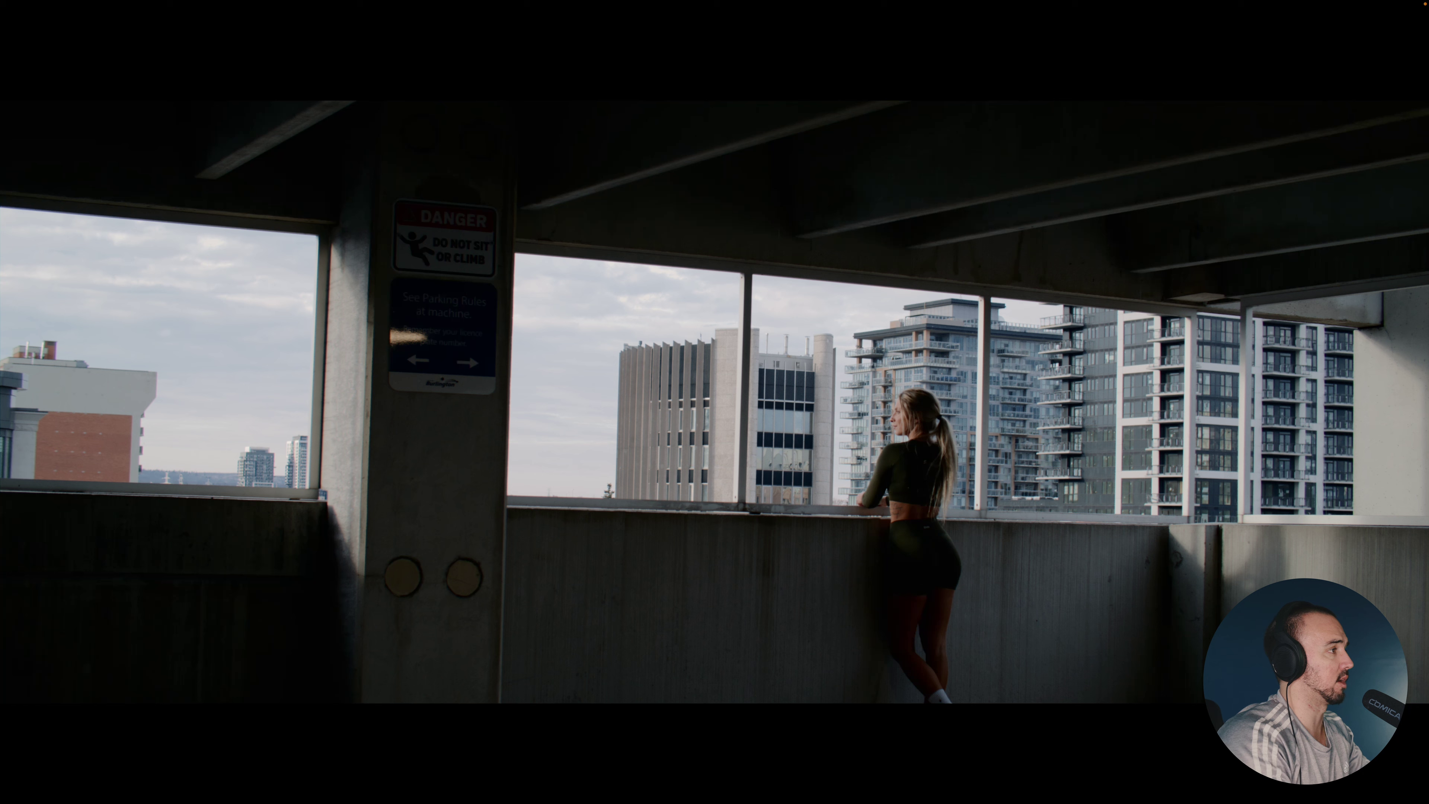
key("Escape")
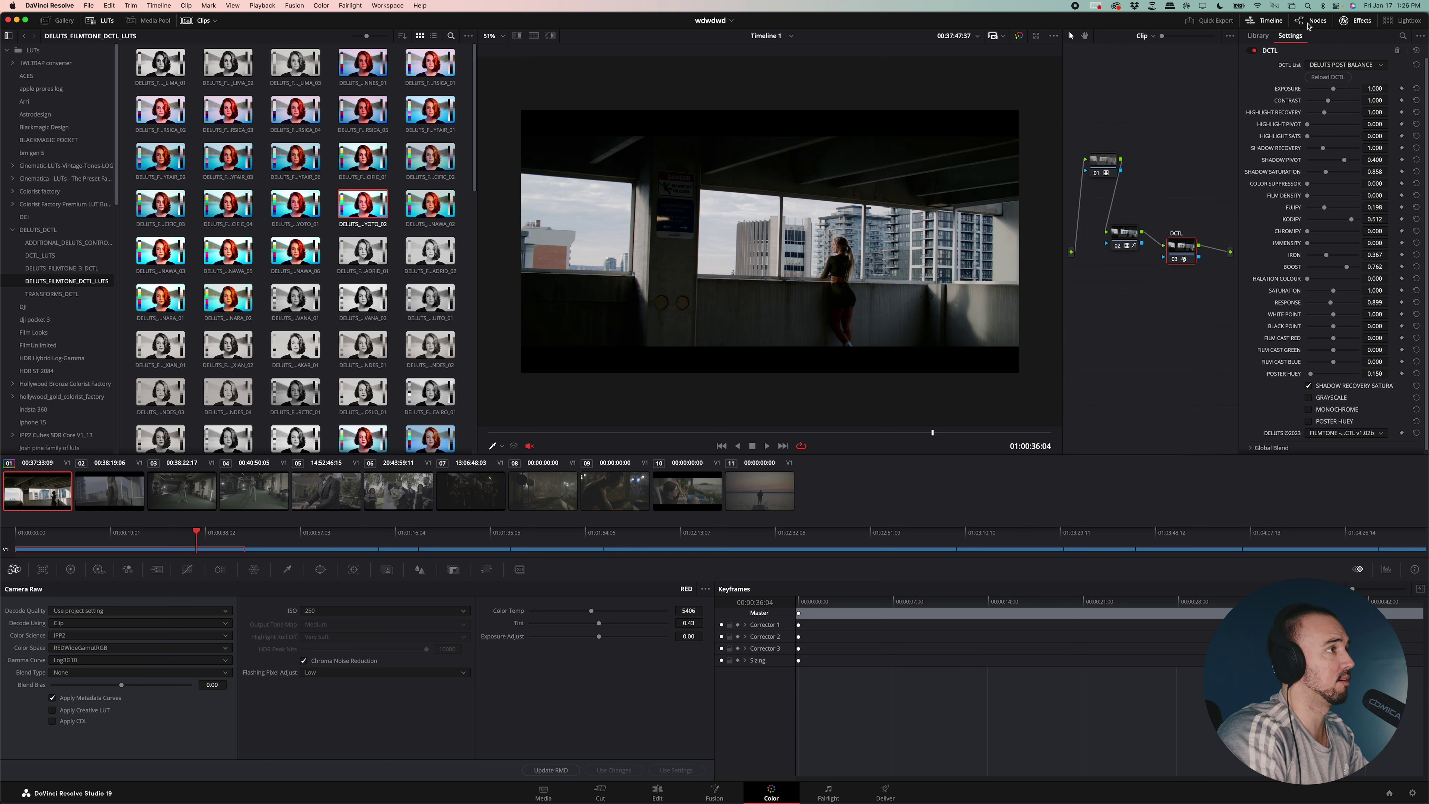
Step: Replace the DCTL effect on node 03 with a fresh one set to DELUTS POST BALANCE
left_click(1357, 23)
left_click(1357, 23)
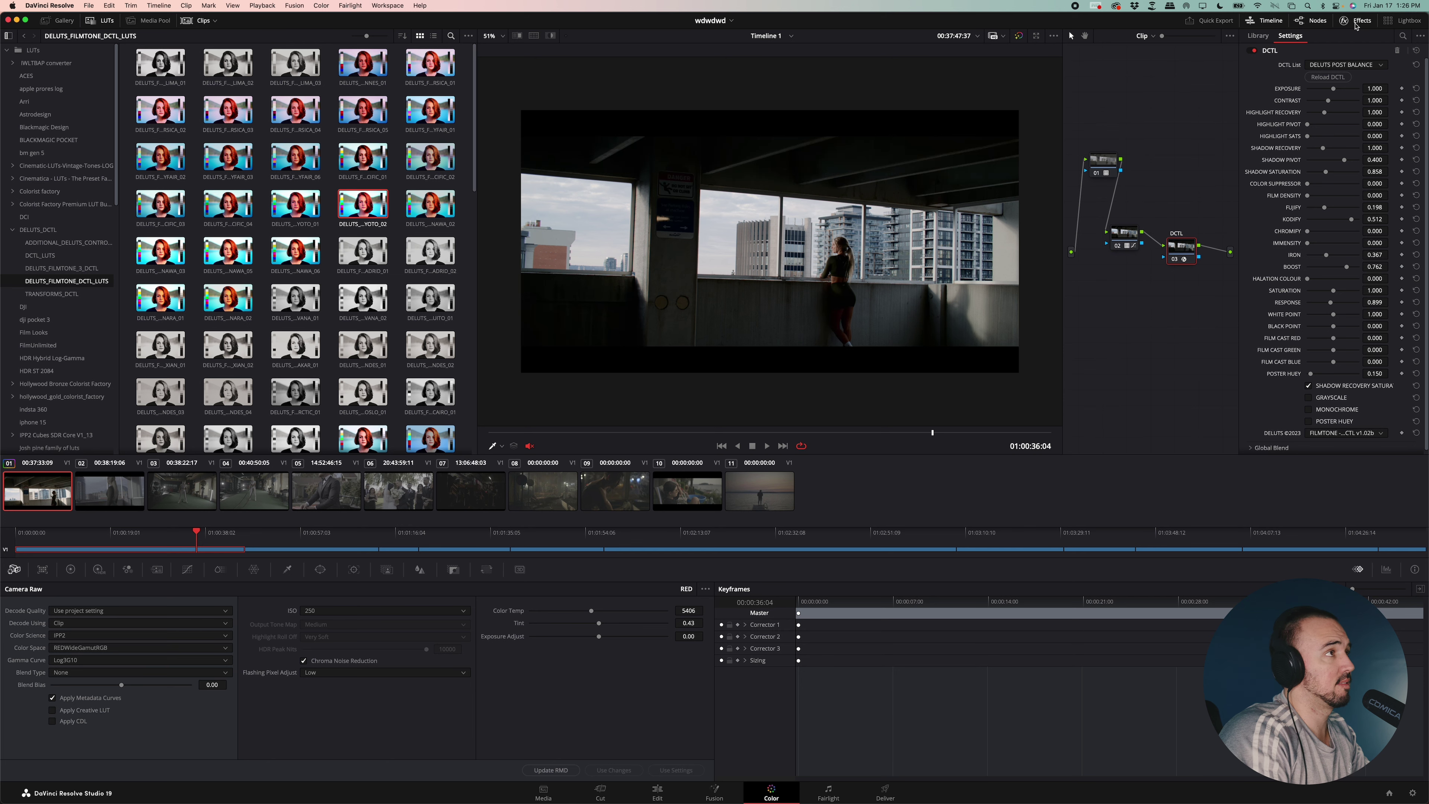
left_click(1257, 38)
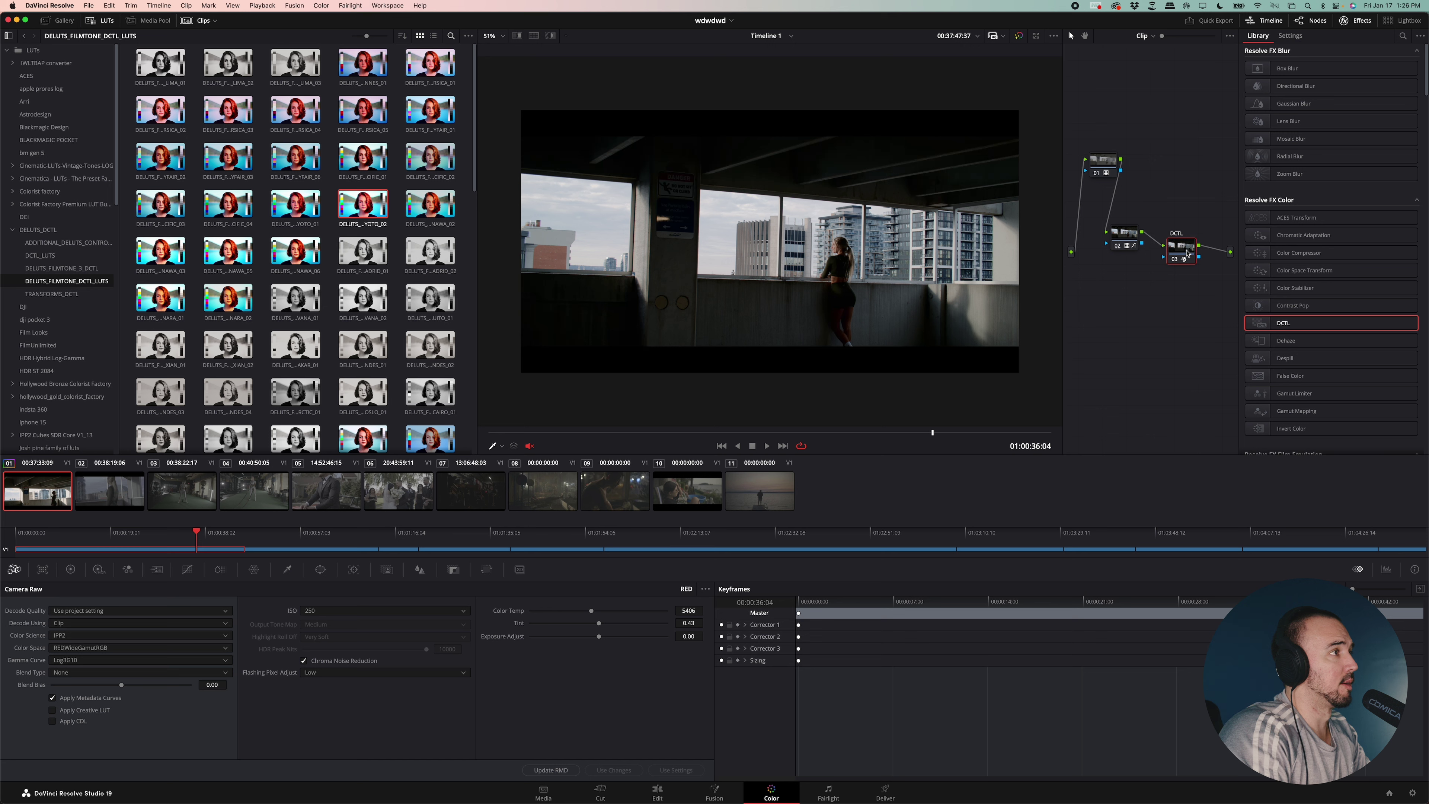
left_click_drag(1186, 253, 1178, 251)
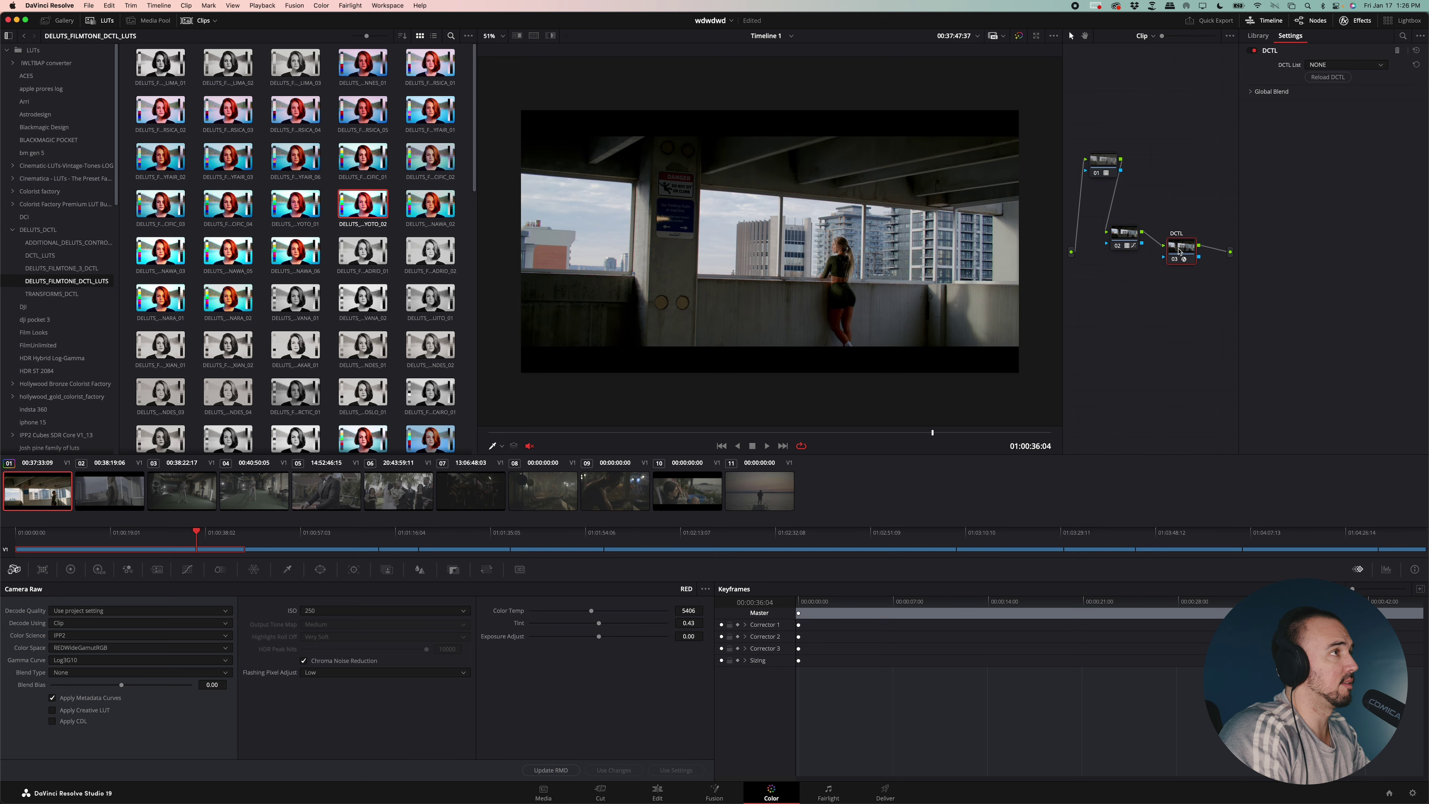
left_click(1340, 65)
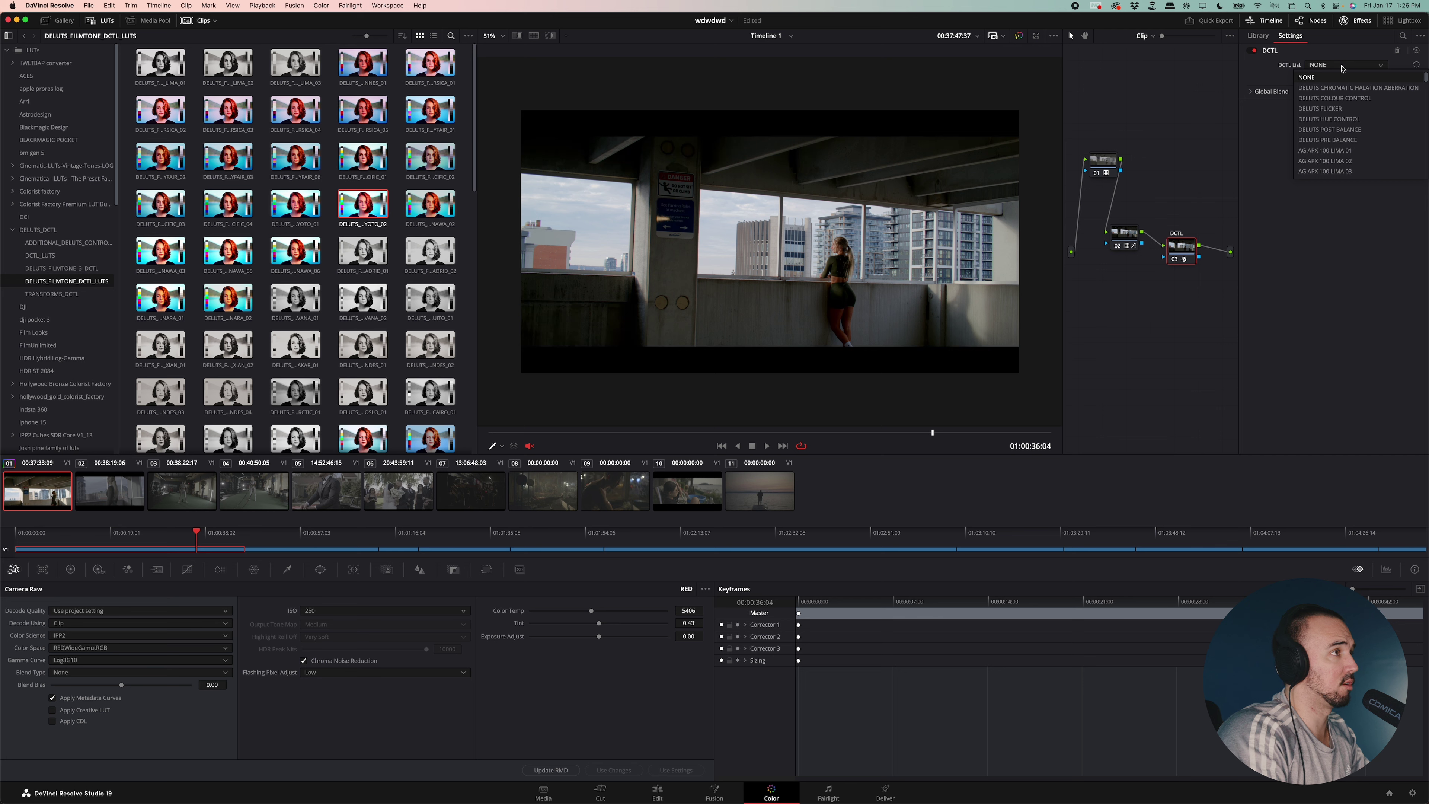
left_click(1399, 130)
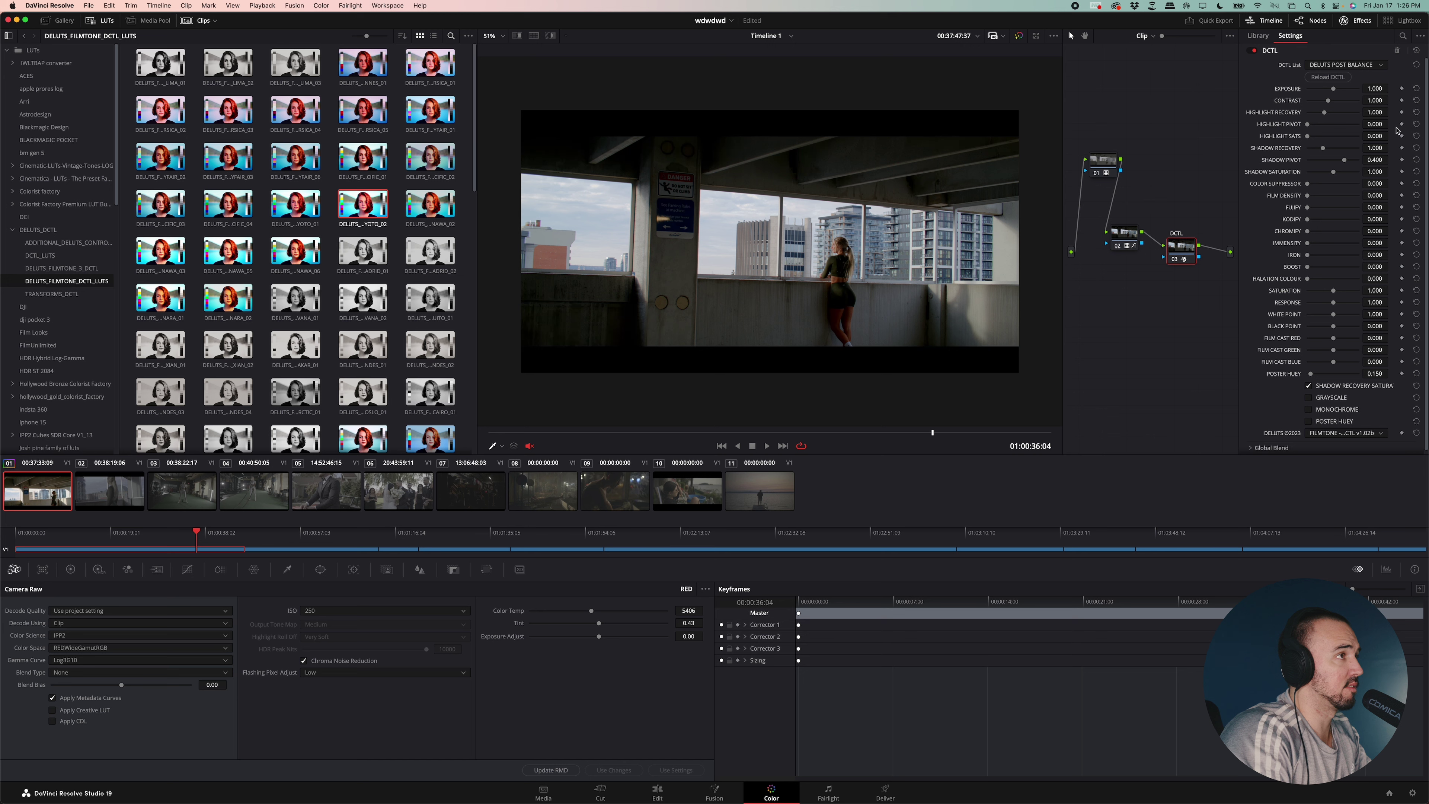
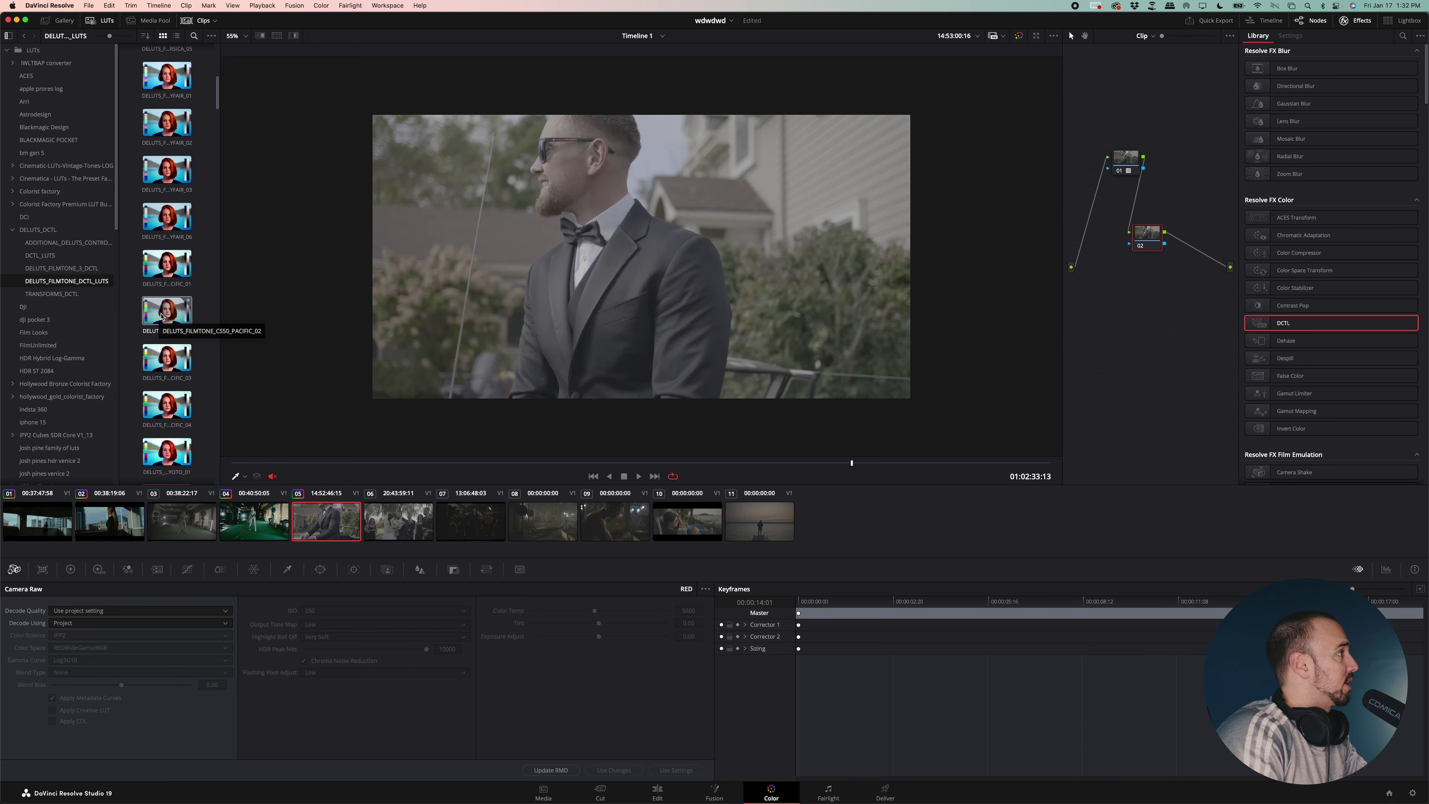
Step: Apply DELUTS_FILMTONE_CS50_PACIFIC_01 to clip 05's node 02 and add a DCTL node below it, set to DELUTS PRE BALANCE with contrast 0.642
double_click(171, 264)
left_click_drag(1147, 230, 1125, 227)
left_click_drag(1289, 323, 1180, 243)
left_click(1346, 67)
left_click(1327, 140)
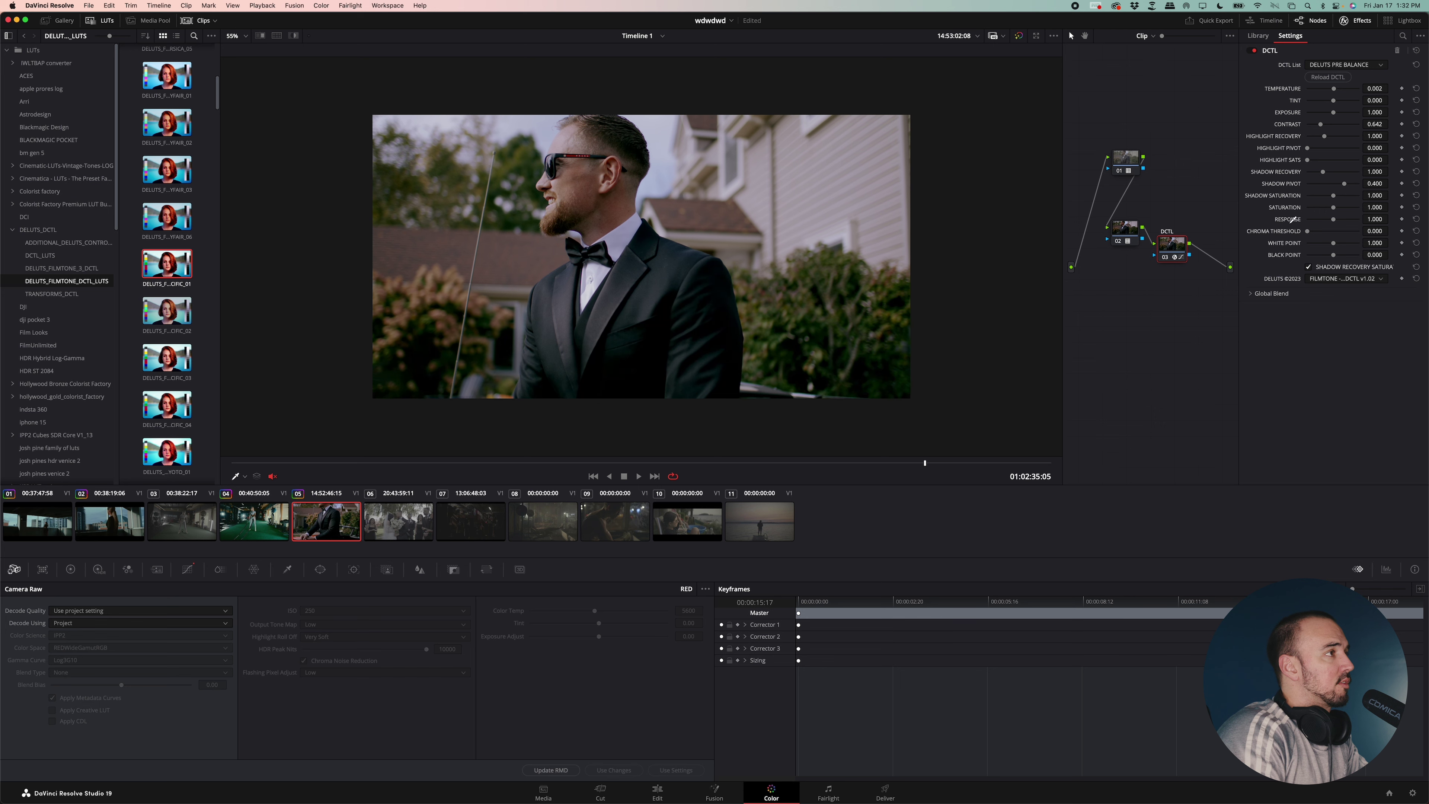
left_click_drag(1178, 251, 1116, 287)
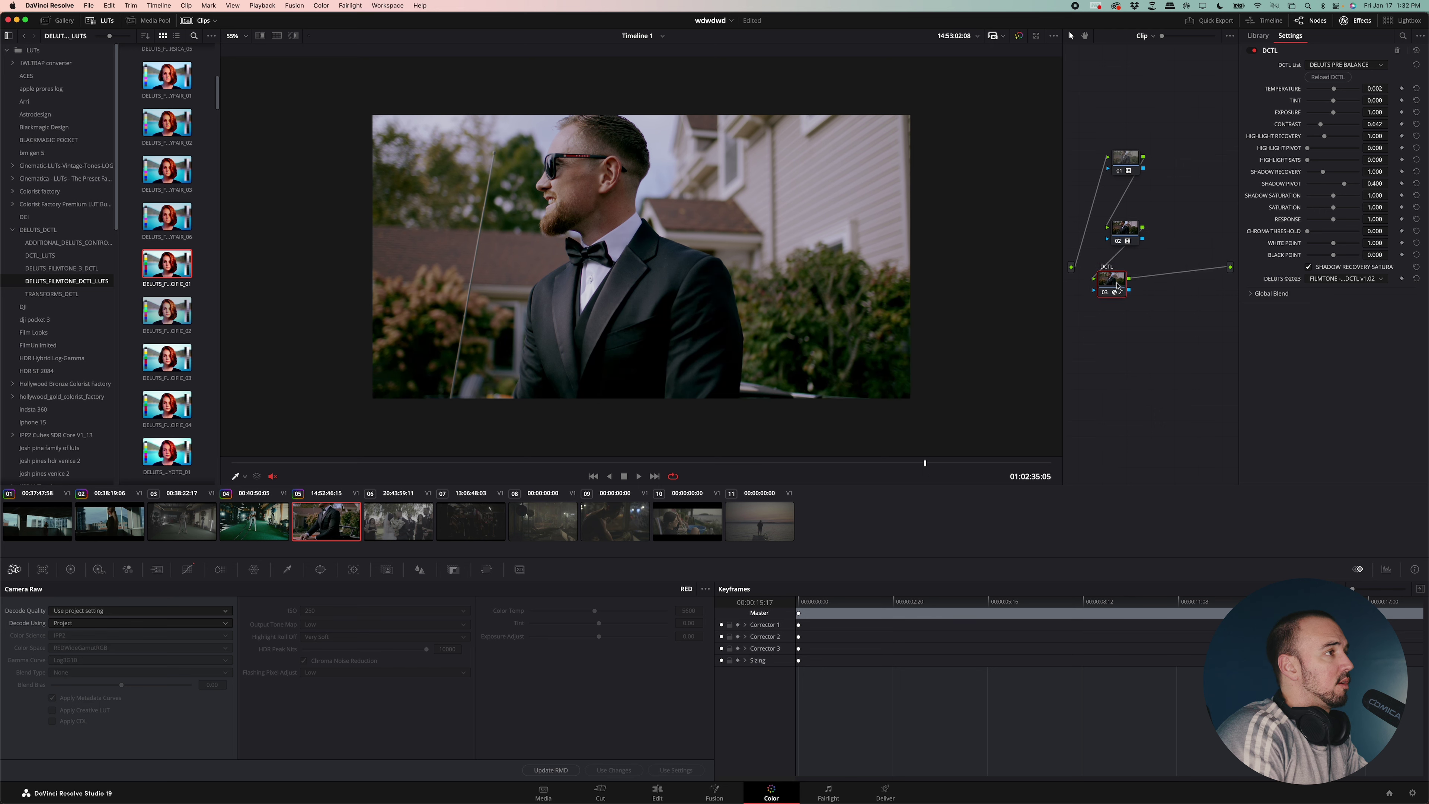
Step: Add a corrector node 04 after the DCTL node 03 and place it below the link to the output
right_click(1158, 297)
mouse_move(1227, 326)
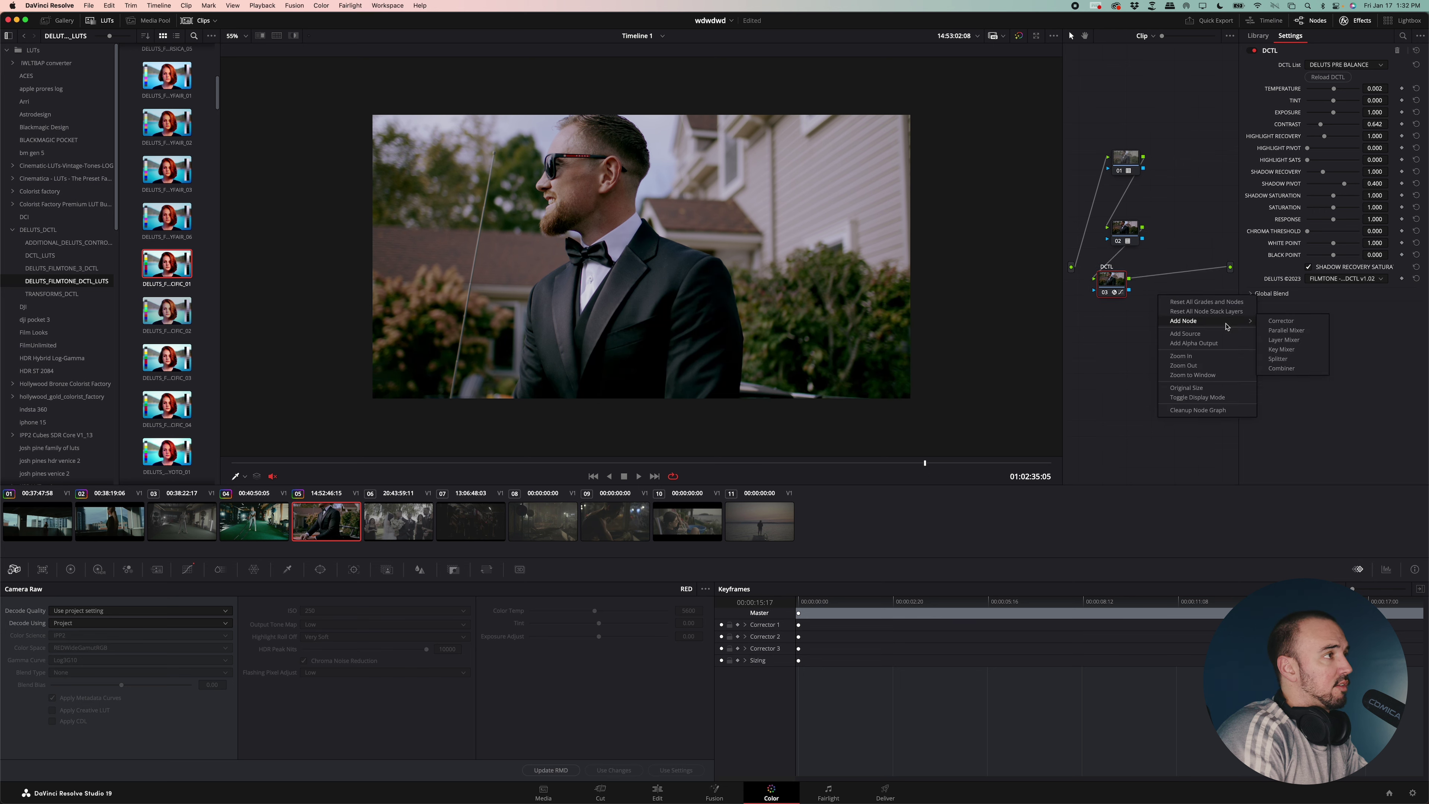
left_click(1297, 322)
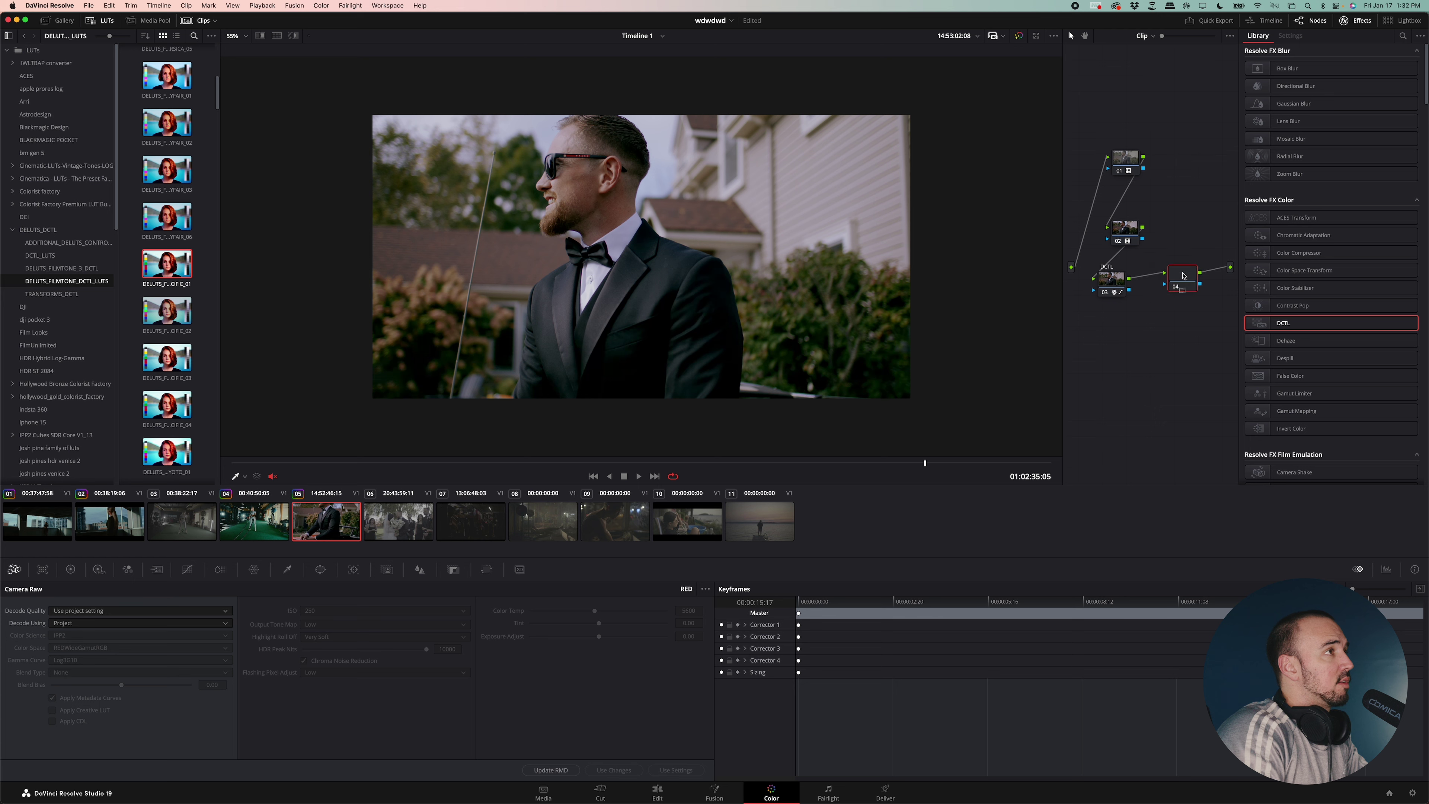
left_click_drag(1182, 281, 1176, 303)
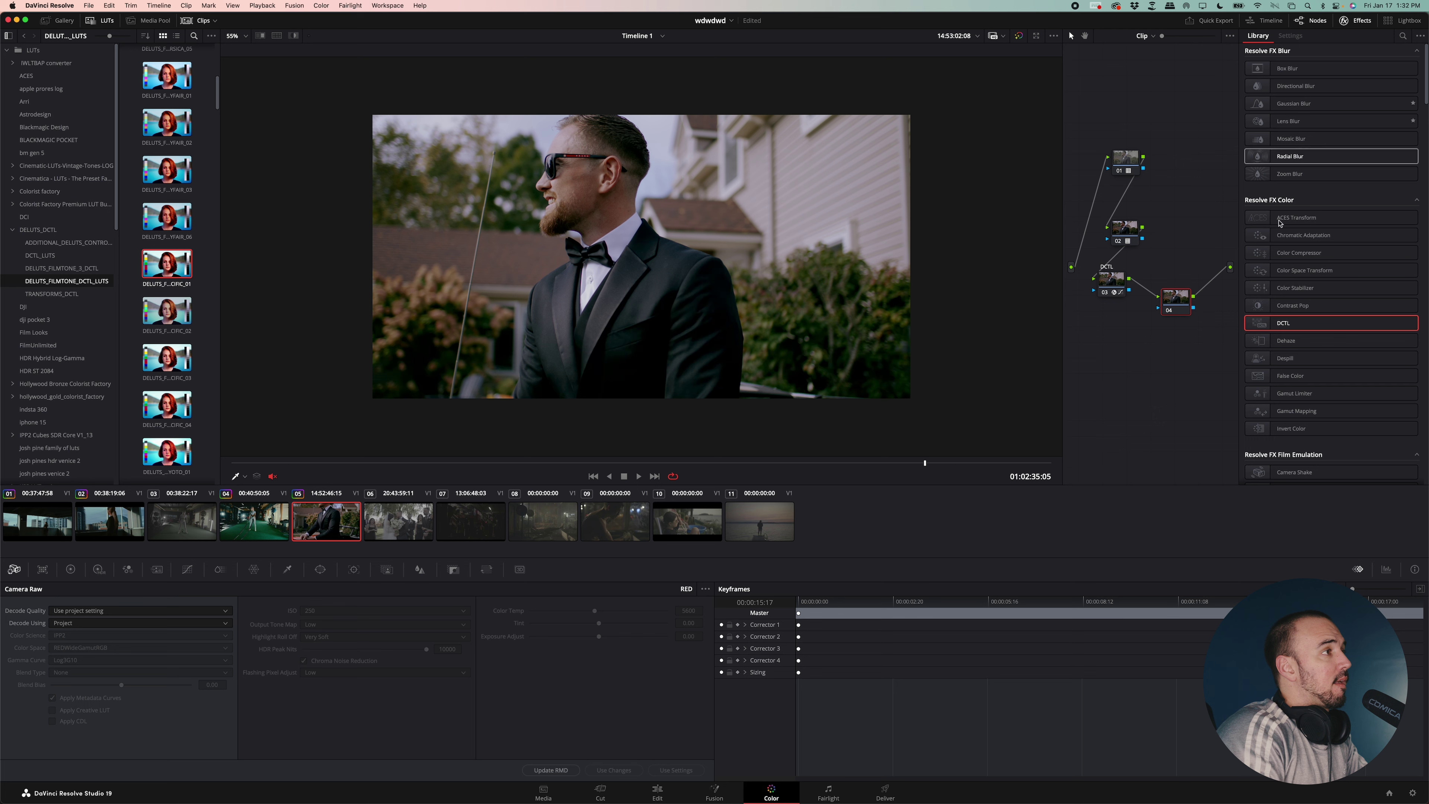
Step: Try DELUTS POST BALANCE on node 04 with exposure 1.193, film density 0.275, Fujify 0.264, Kodify 0.363, Chromify 0.248 and Immensity 0.321, and remove the effect
left_click_drag(1273, 324, 1178, 302)
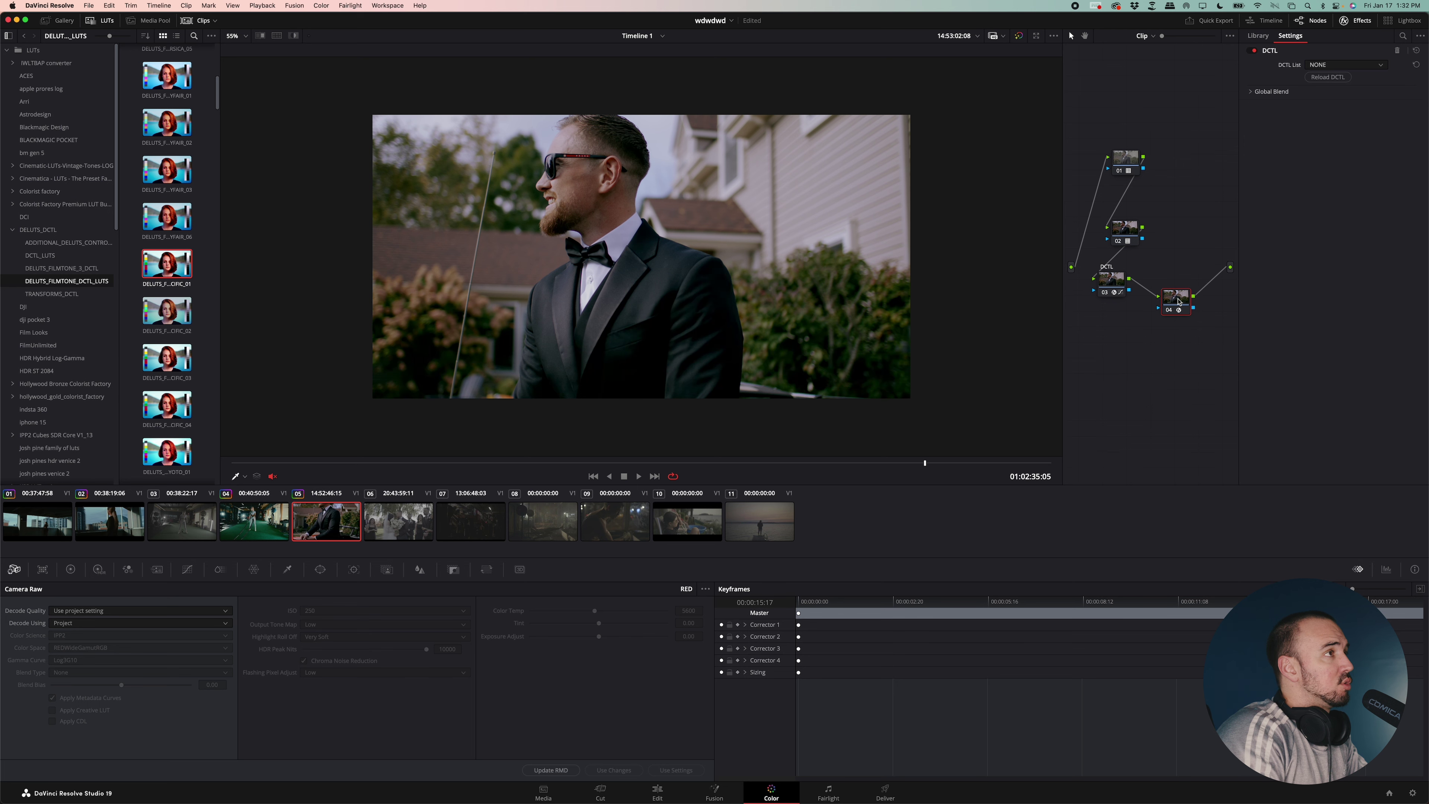
left_click(1333, 66)
left_click(1338, 189)
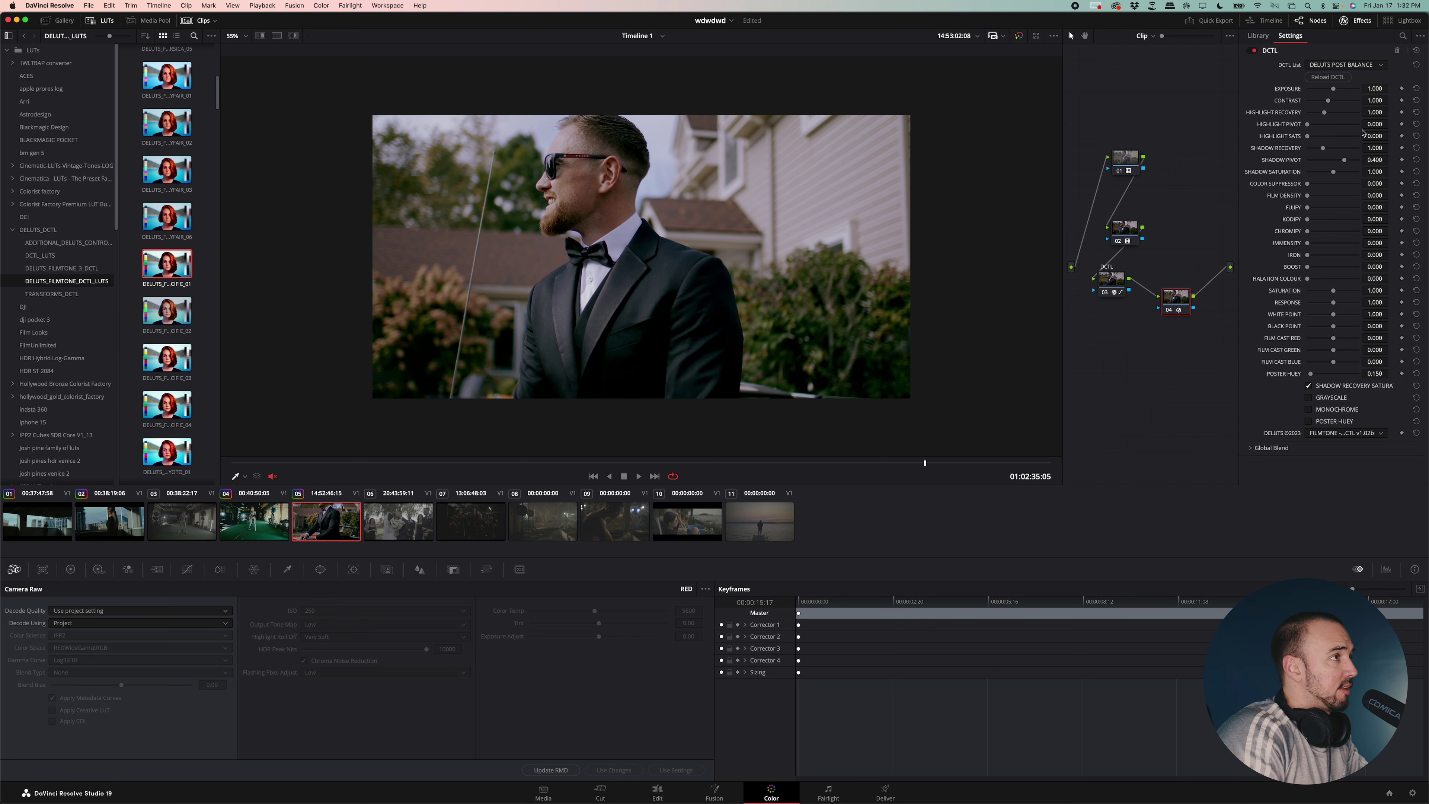
left_click_drag(1308, 219, 1371, 222)
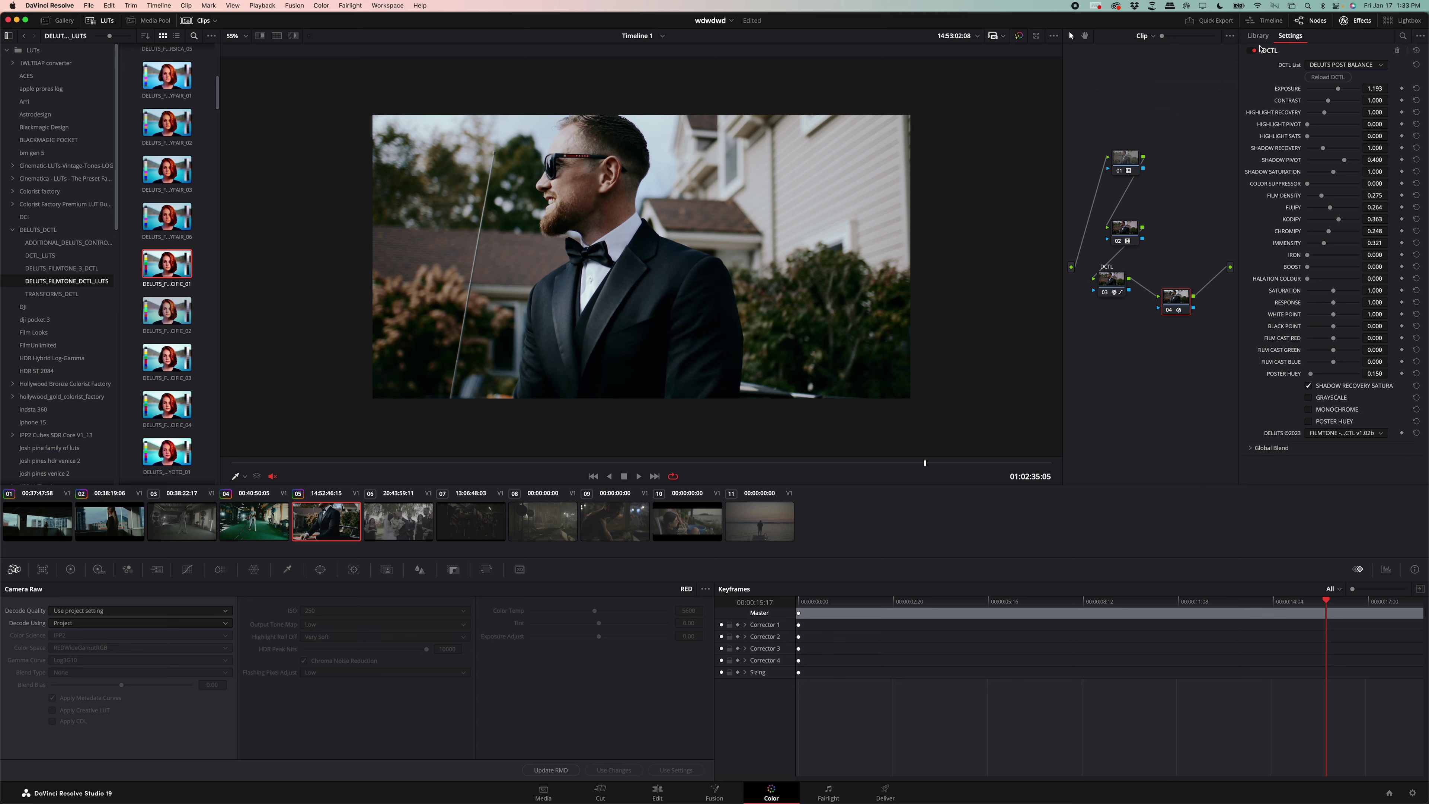
left_click(1398, 52)
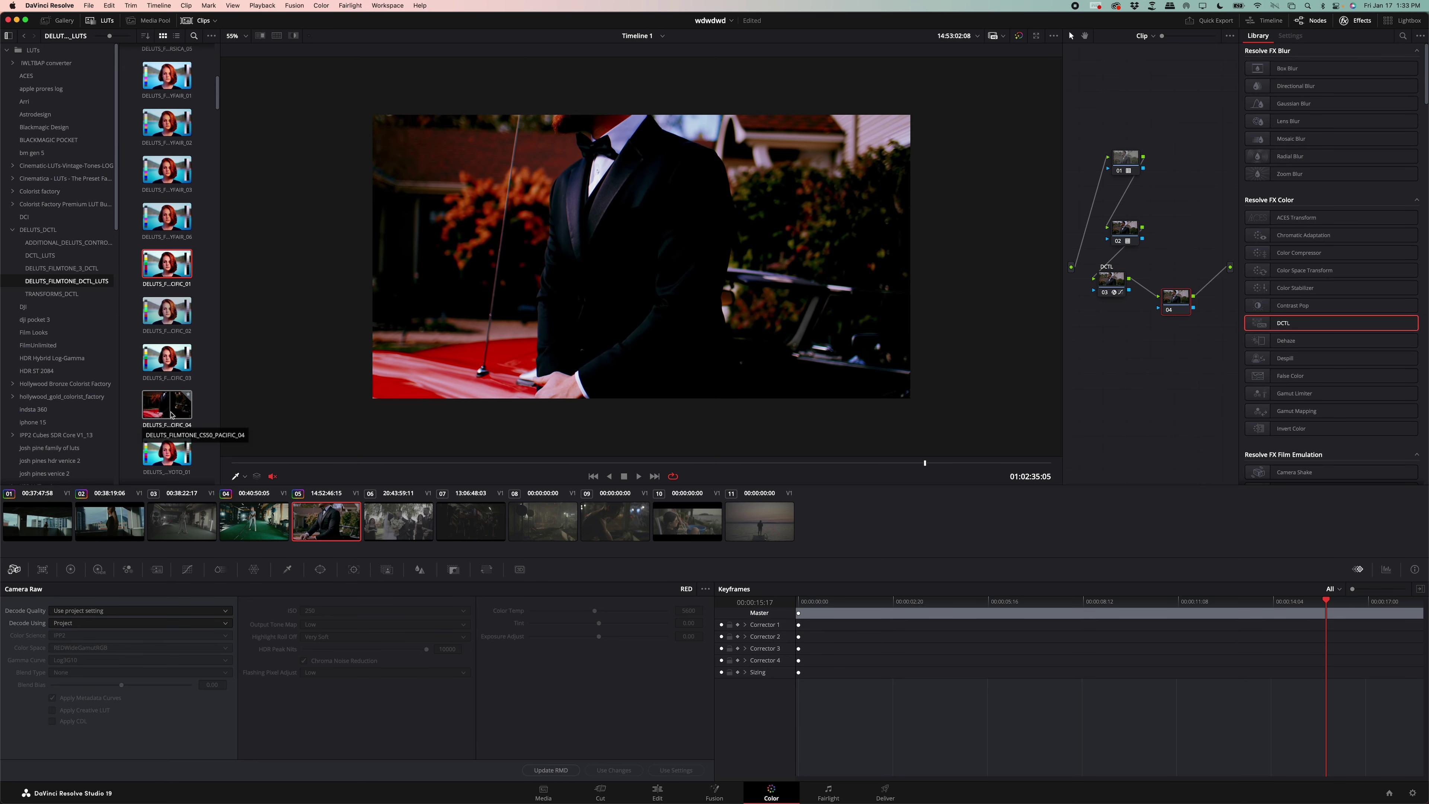
Step: Change node 02's LUT to DELUTS_FILMTONE_CS50_PACIFIC_03
left_click(1108, 284)
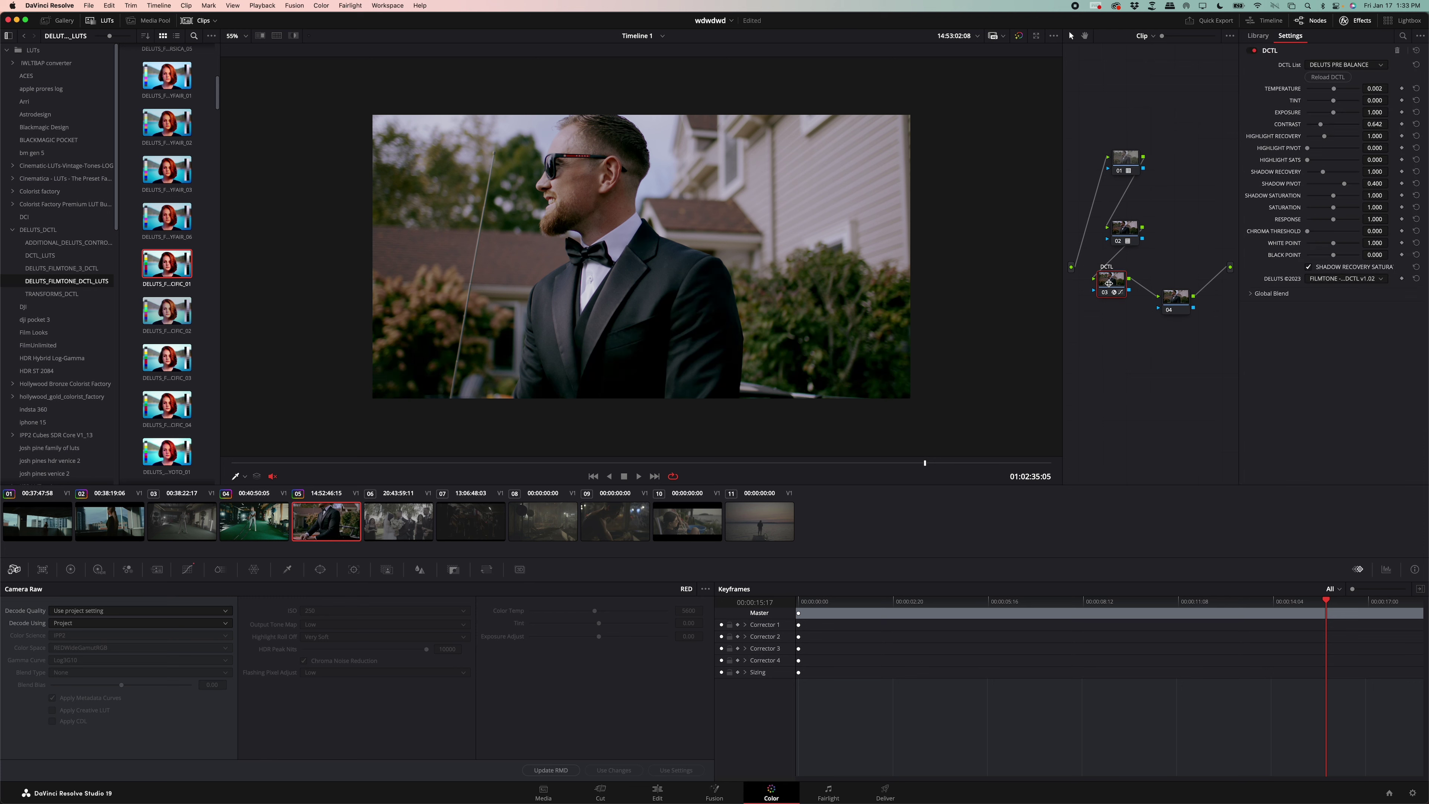
left_click(1126, 240)
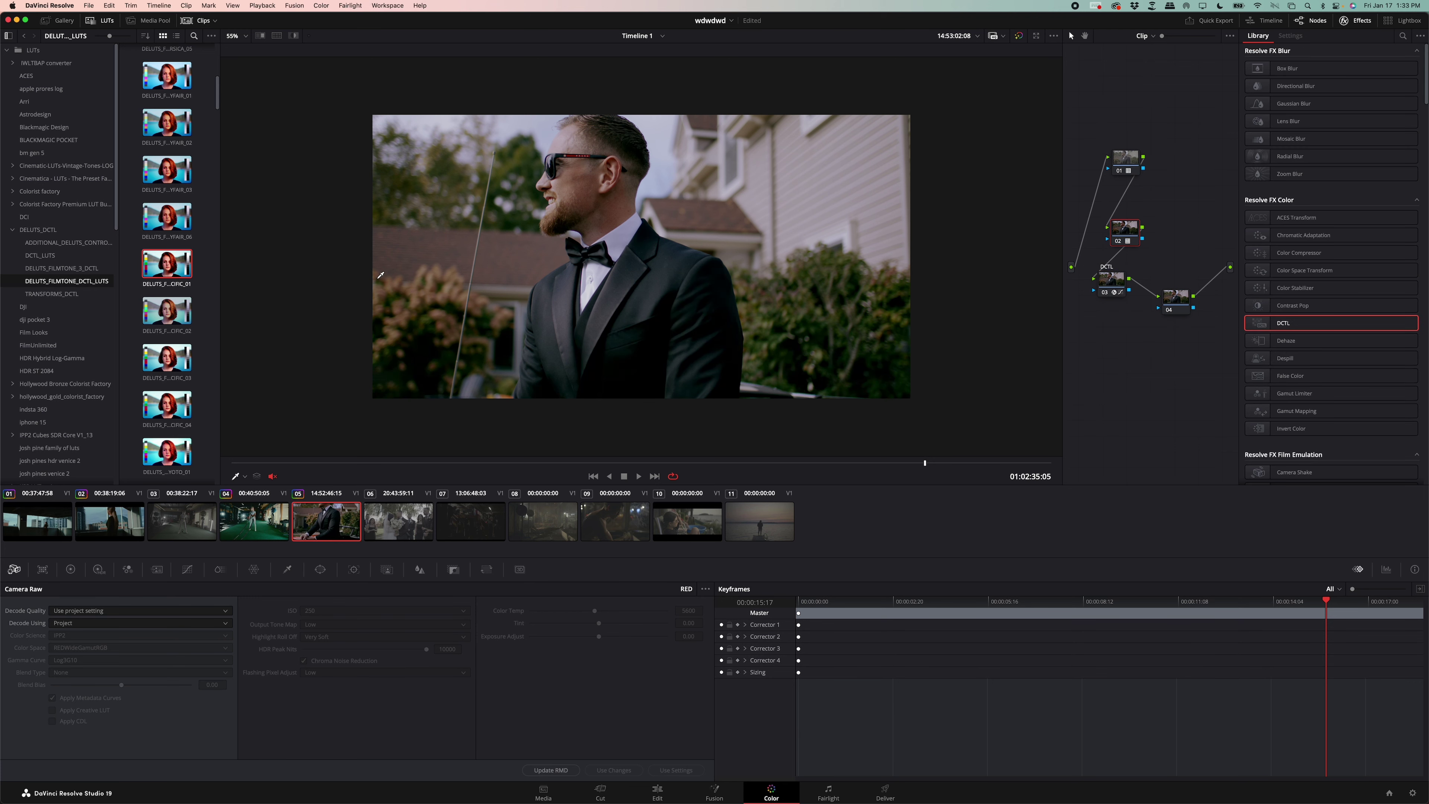
left_click(169, 357)
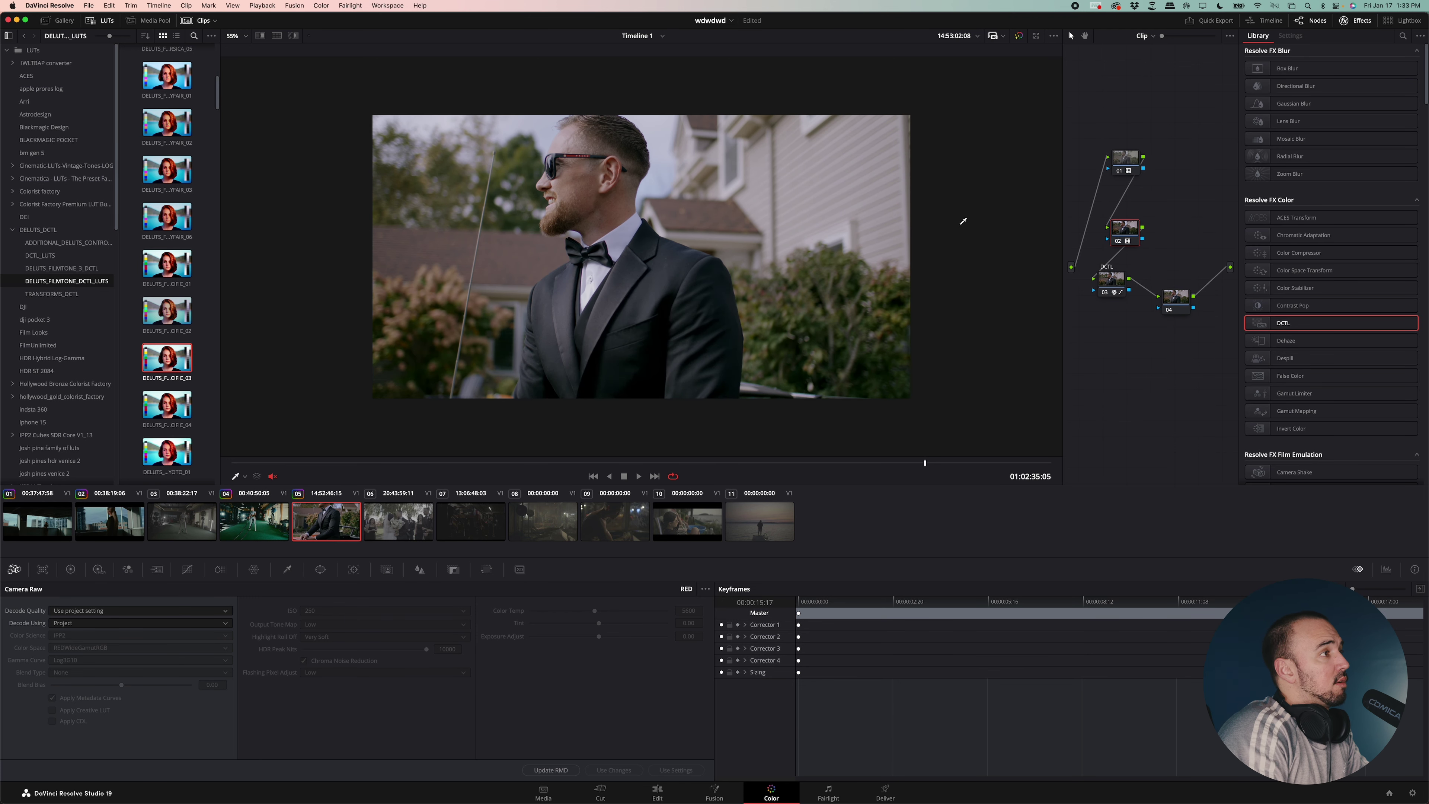
Step: Replace the empty node 04 with a DCTL node set to DELUTS POST BALANCE, with Fujify 0.534, Kodify 0.220, Chromify 0.330 and saturation 1.500
left_click(1180, 302)
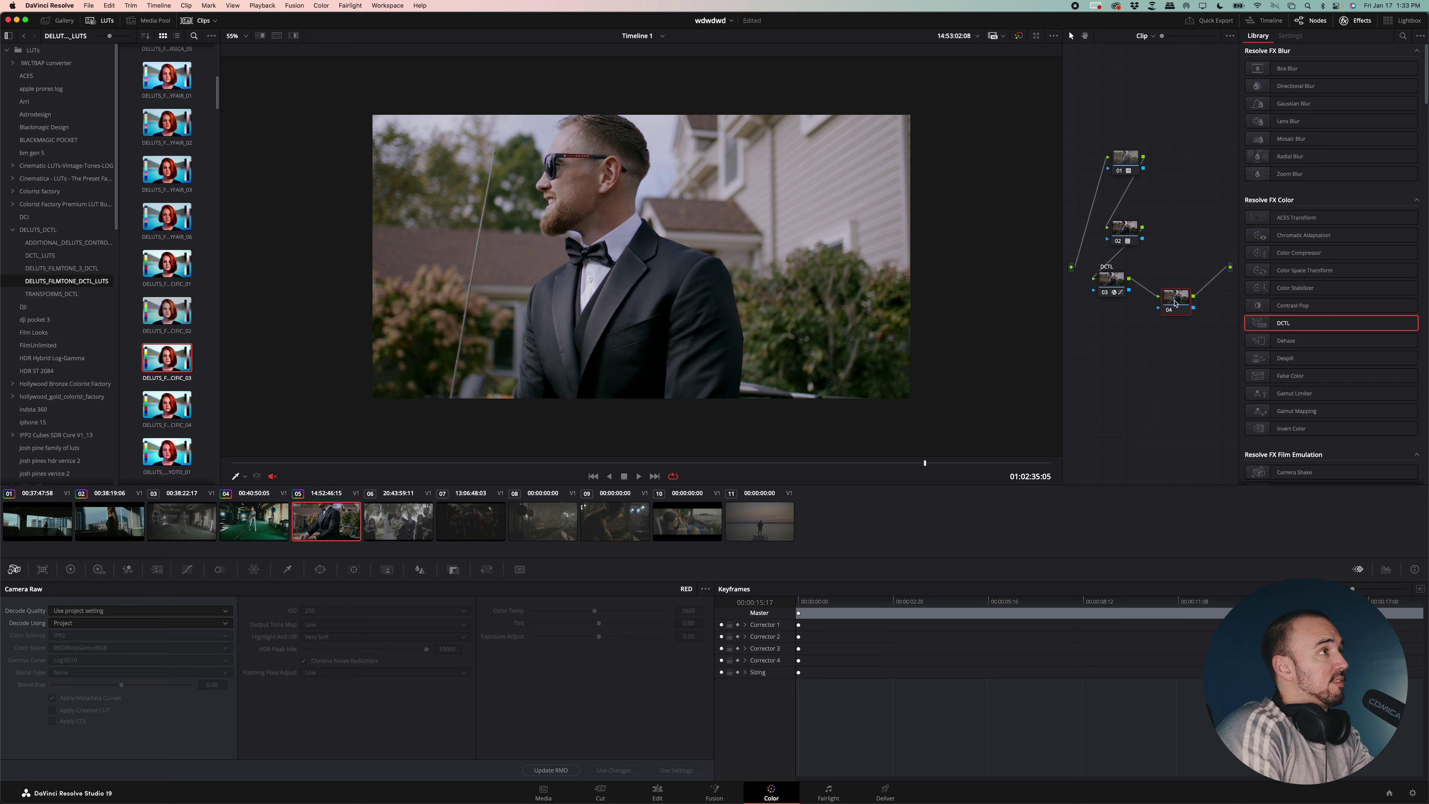
key("Delete")
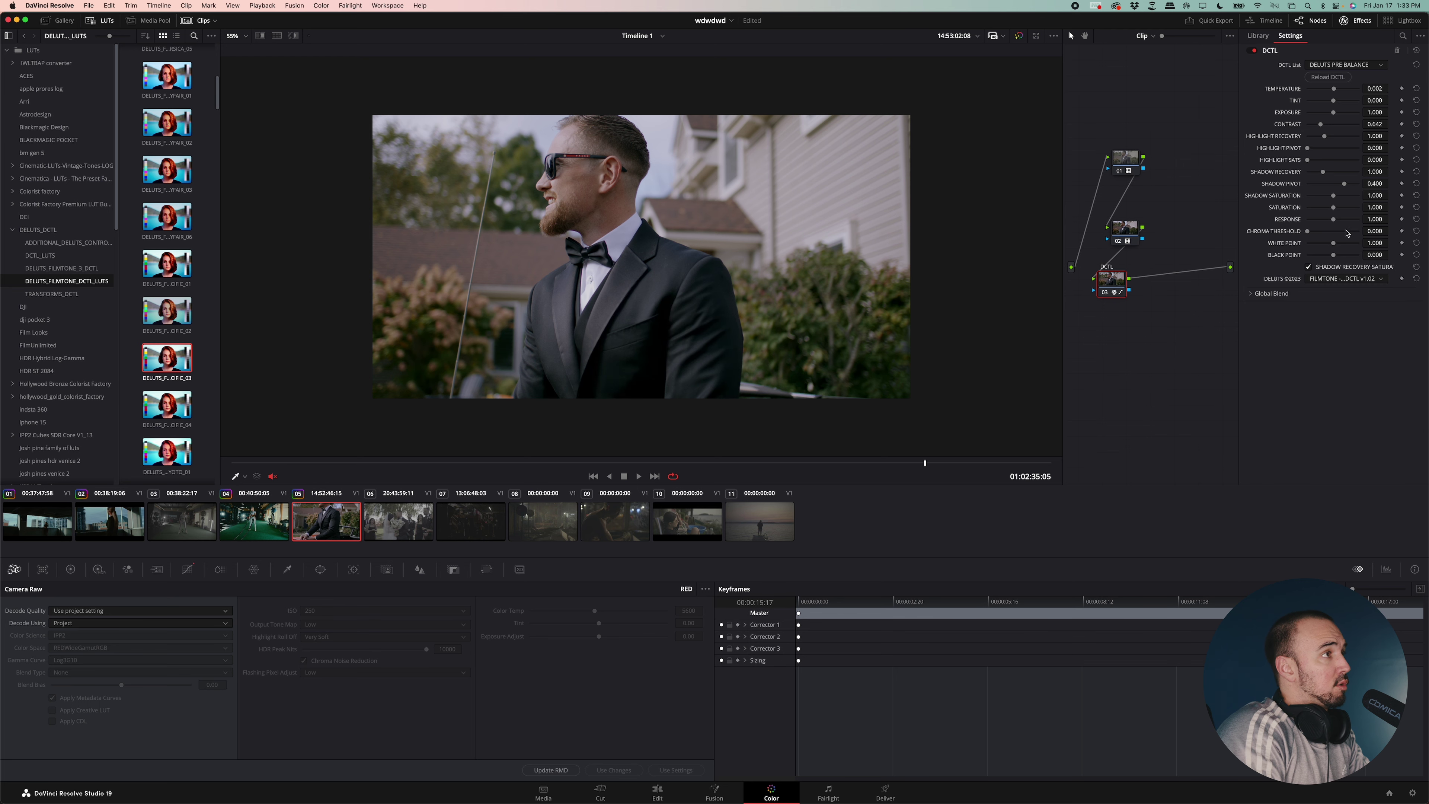
left_click(1258, 36)
left_click_drag(1288, 323, 1168, 319)
left_click(1345, 64)
left_click(1356, 130)
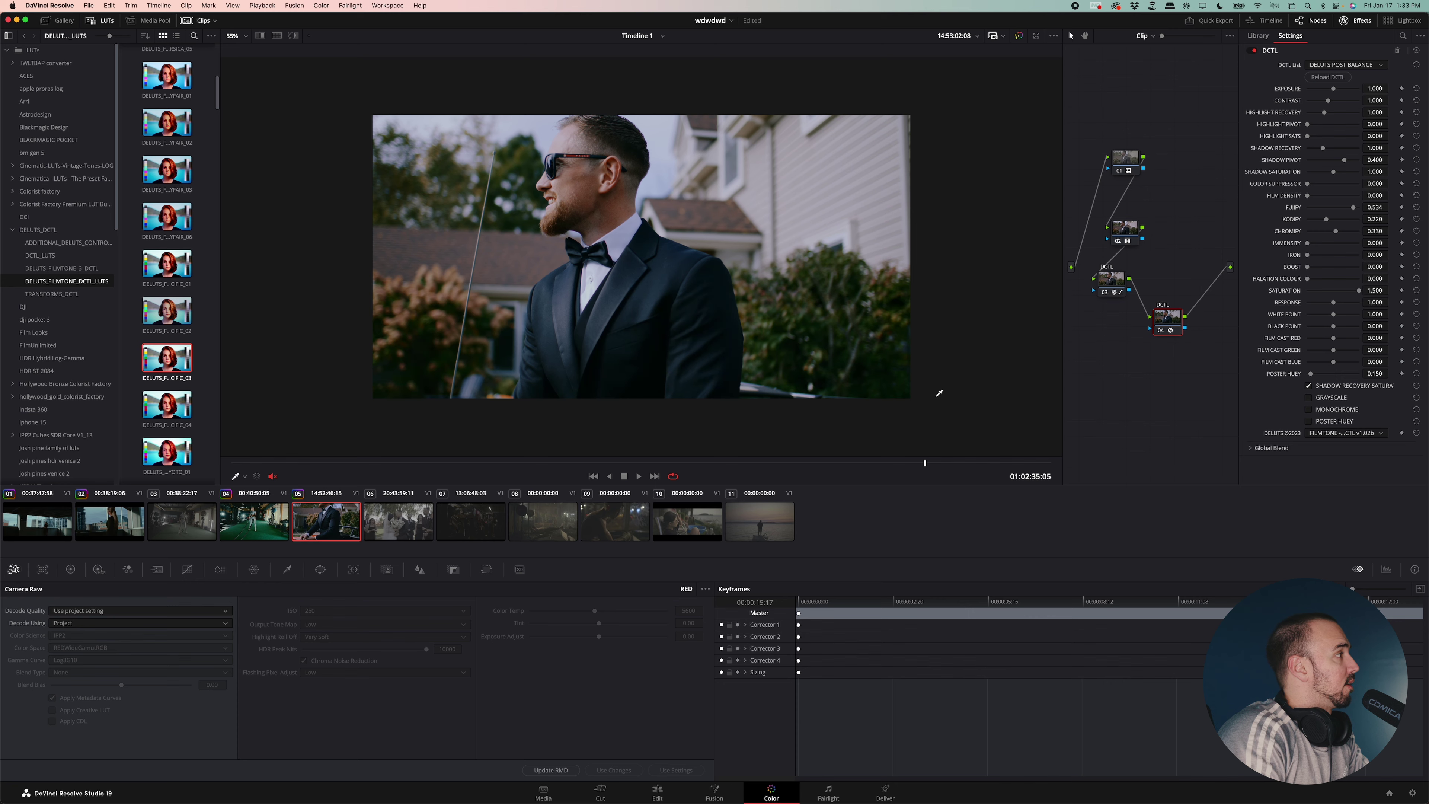
Step: Play back the graded tuxedo clip and grab a still of its grade at 01:02:36:23
left_click_drag(916, 465, 479, 445)
left_click(658, 790)
key("space")
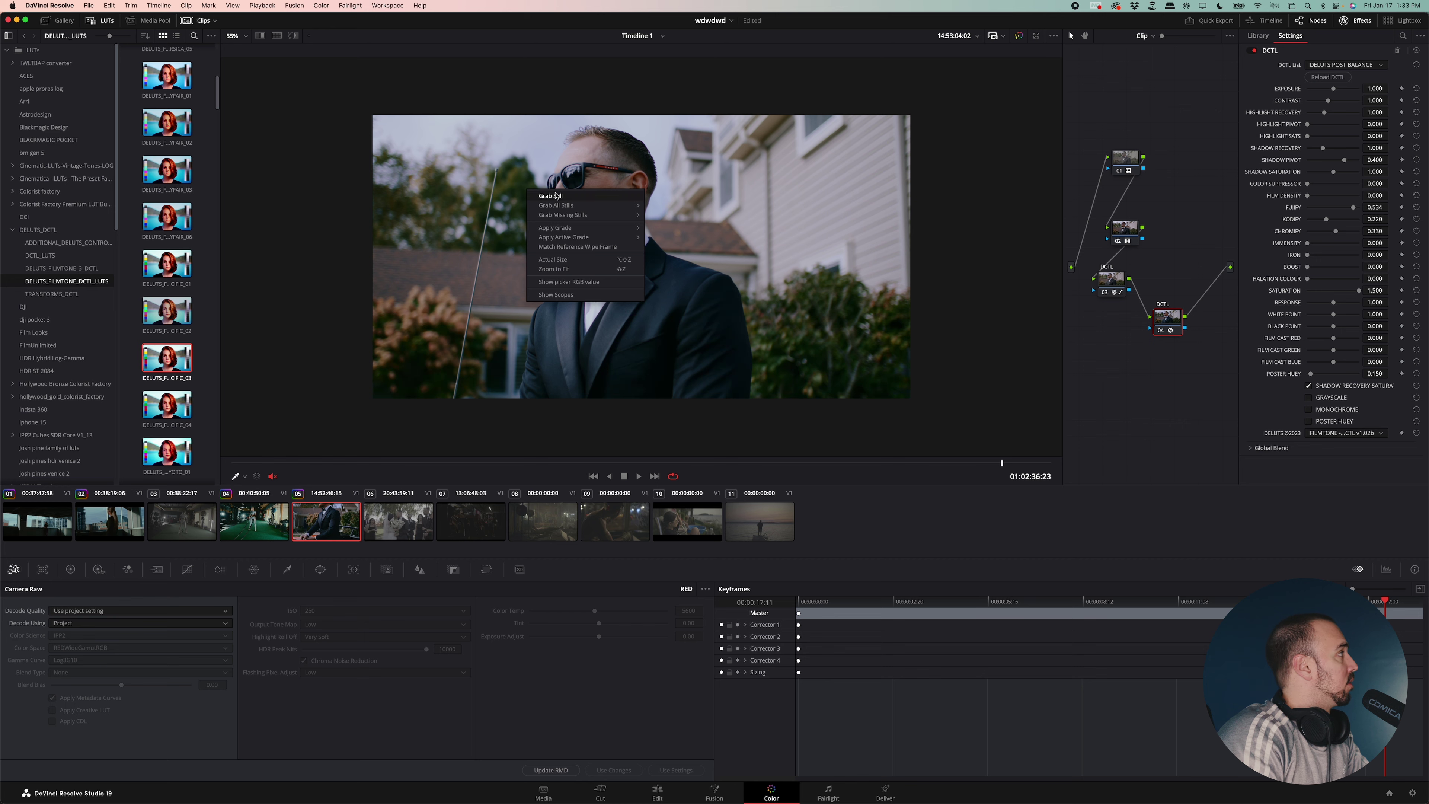
Step: Apply the grade from the tuxedo clip's gallery still to clip 06, the wedding party shot
left_click(383, 512)
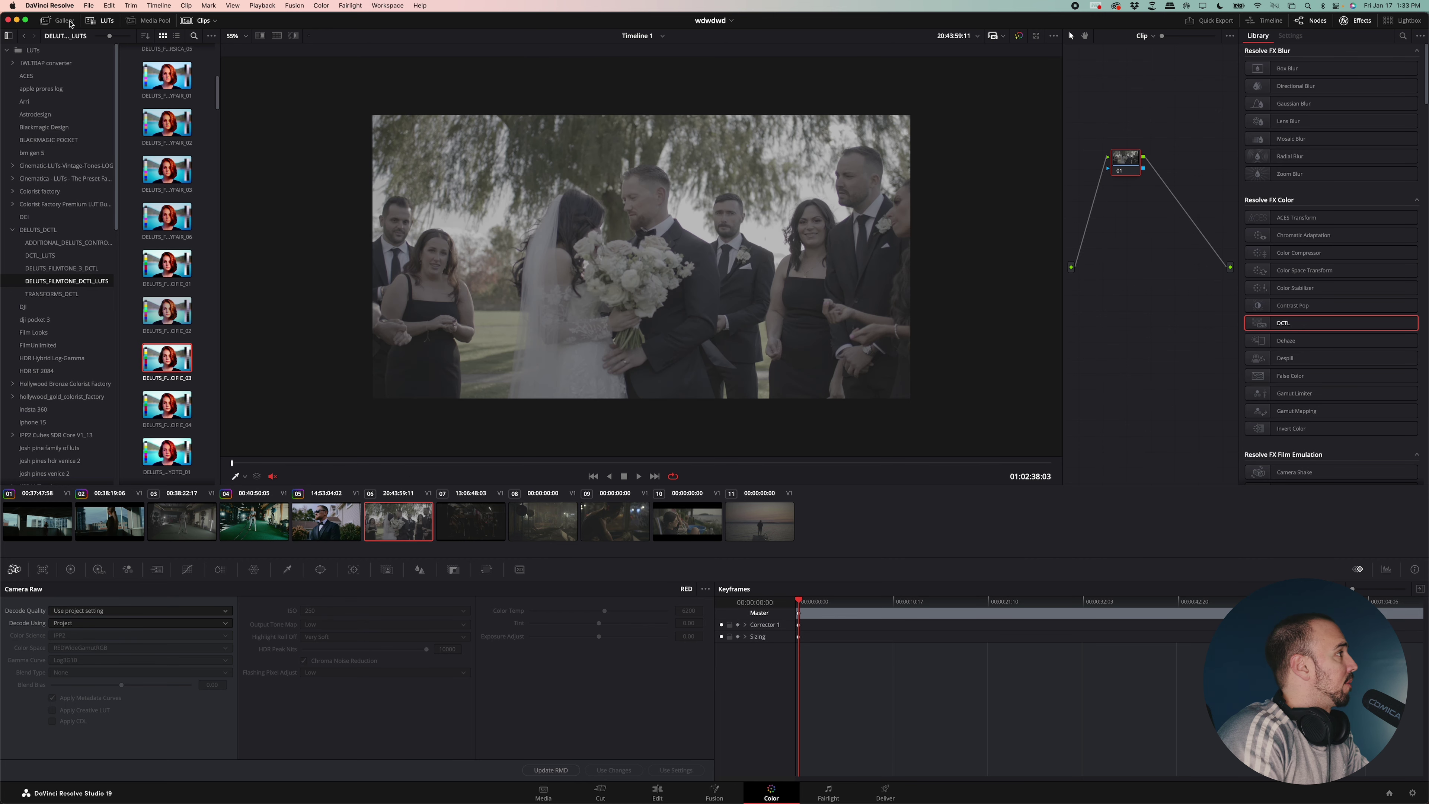
left_click(64, 21)
middle_click(155, 71)
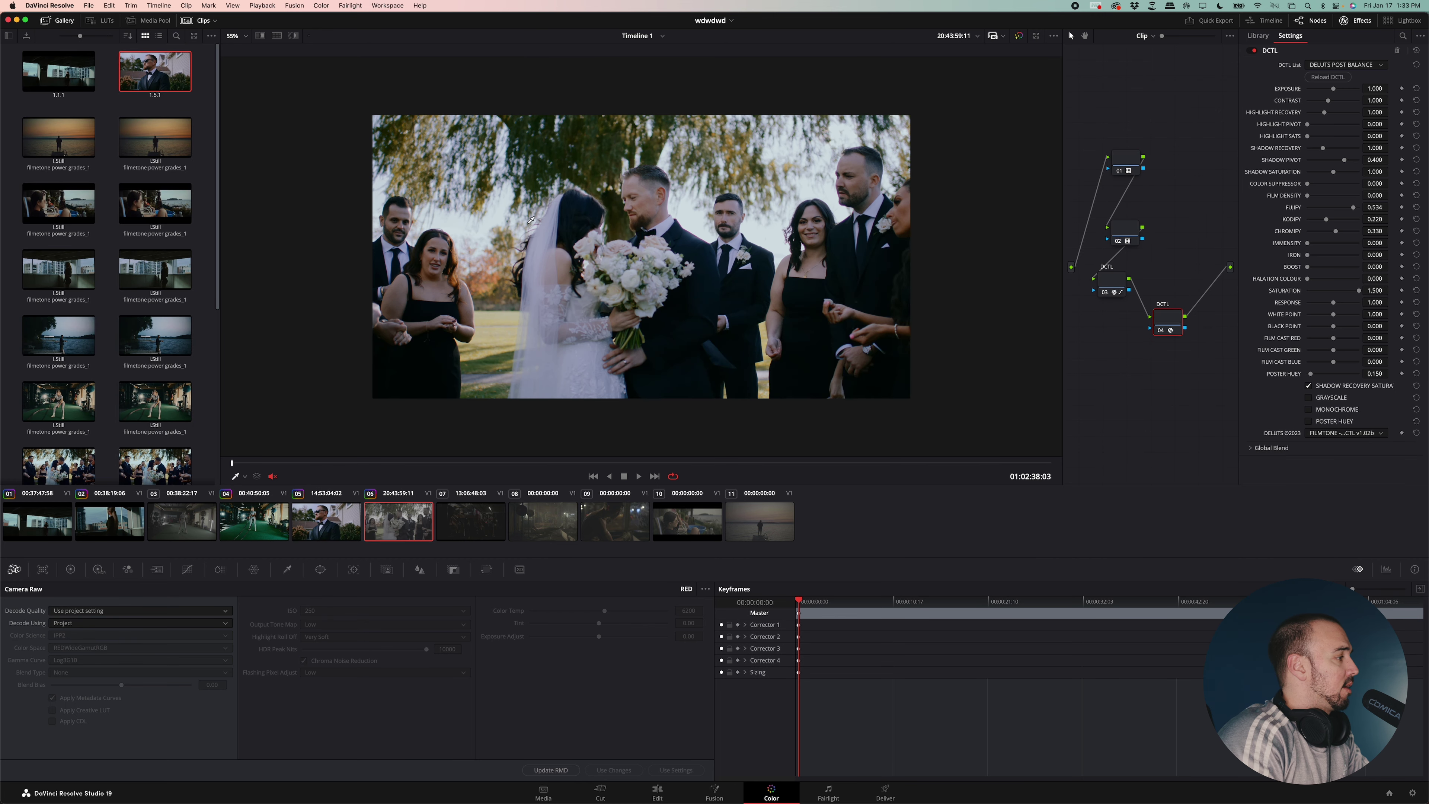
Step: Review the graded wedding party clip on the Edit page by scrubbing and playing it full screen, with the timeline zoomed in
left_click(656, 791)
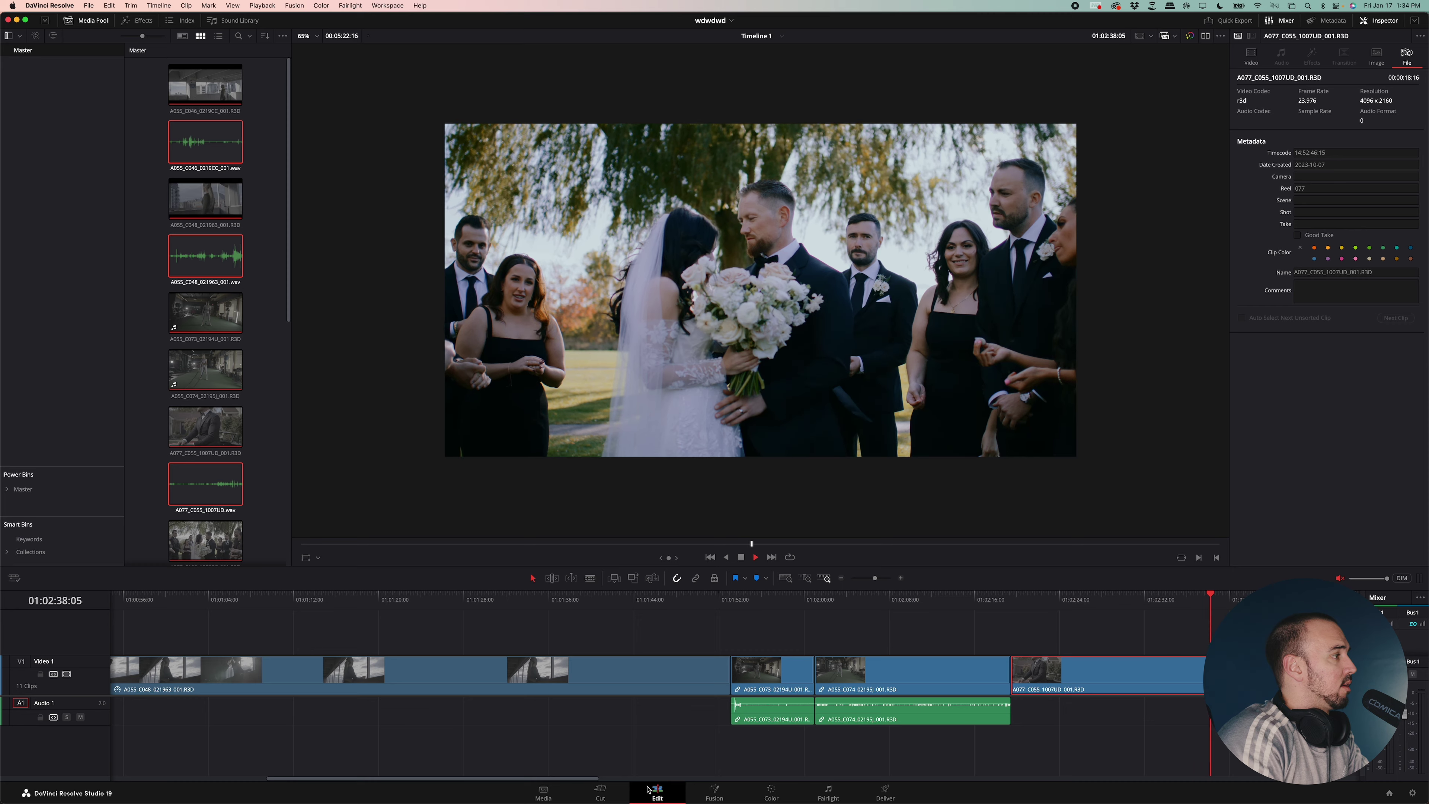
left_click_drag(876, 577, 1018, 601)
key("p")
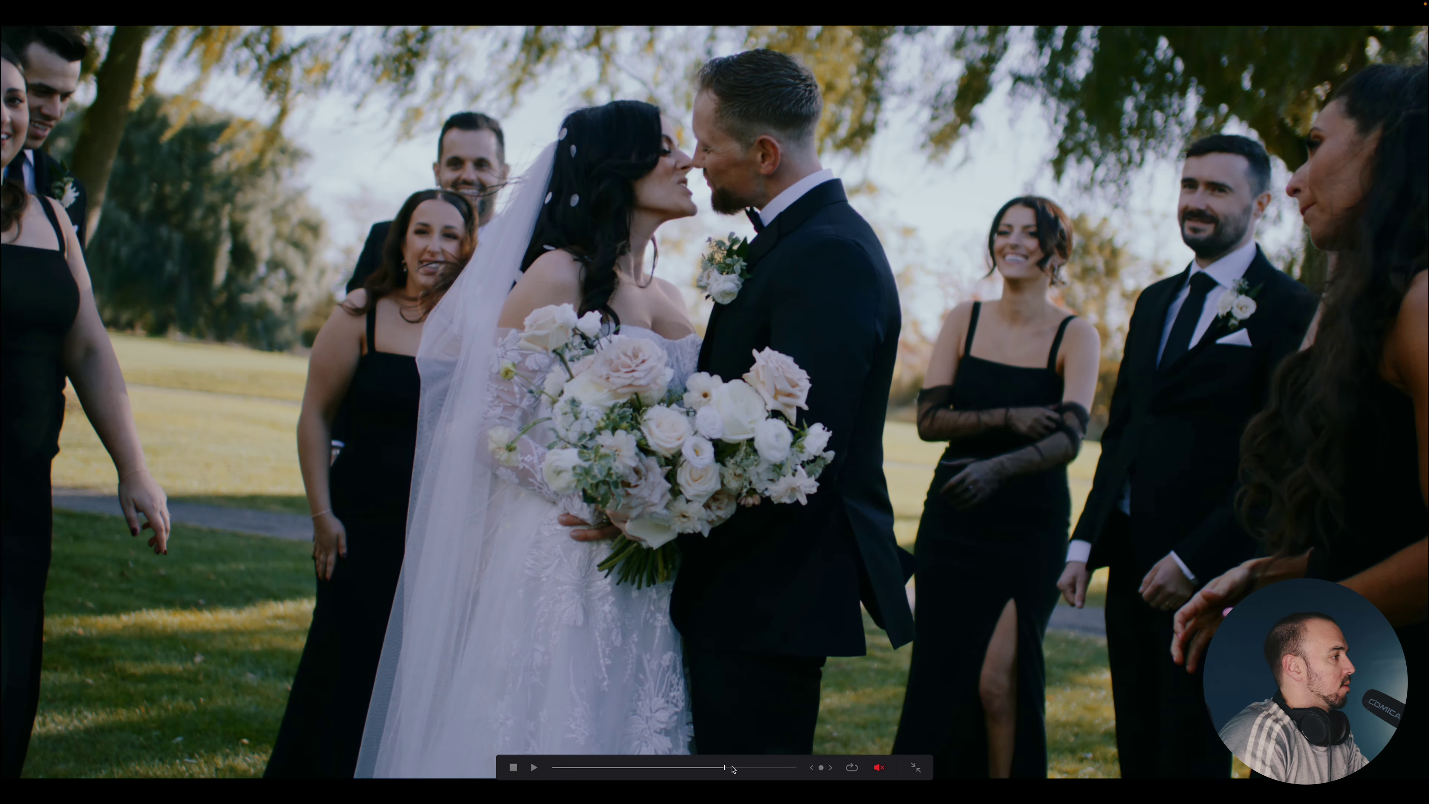
left_click(742, 767)
left_click_drag(741, 768, 718, 770)
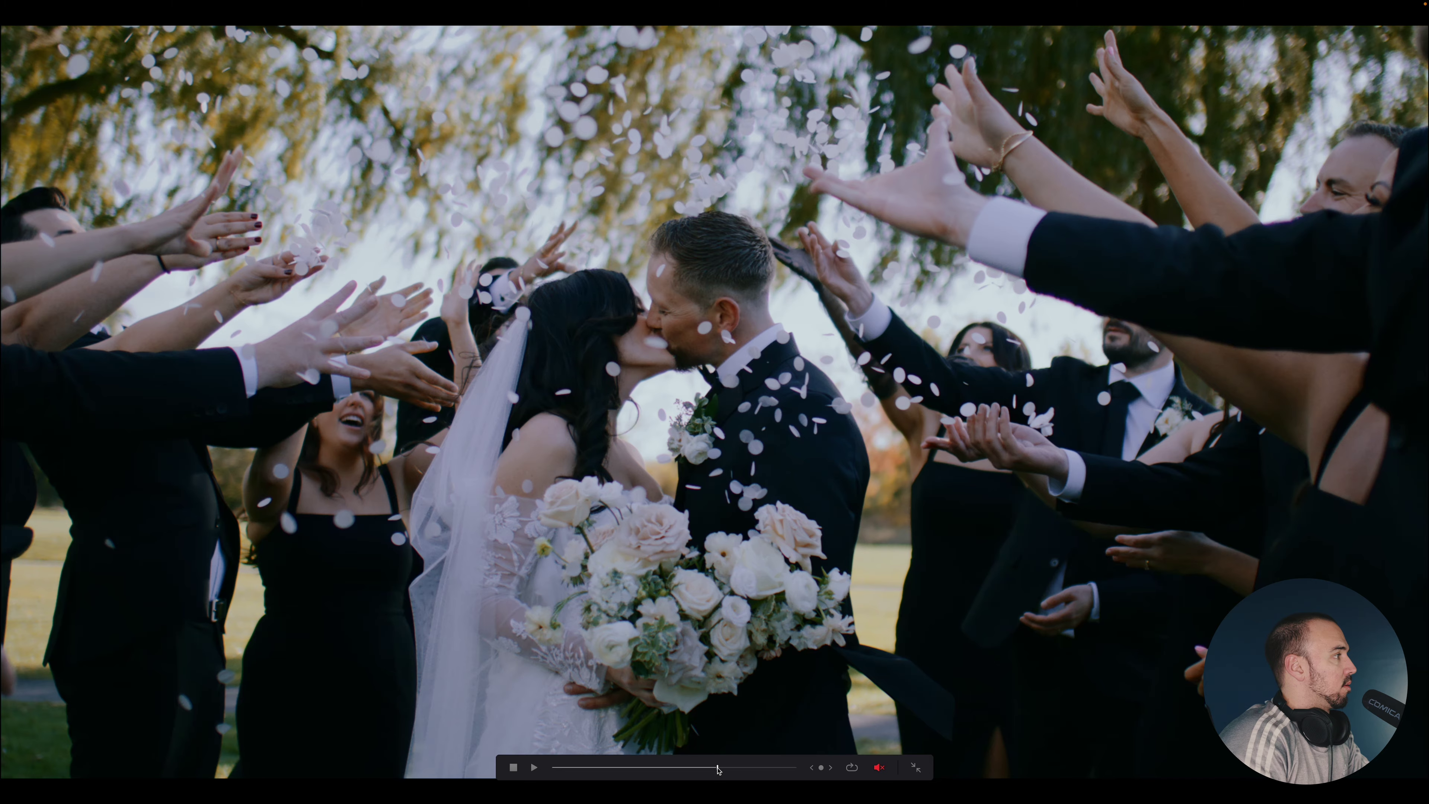
key("space")
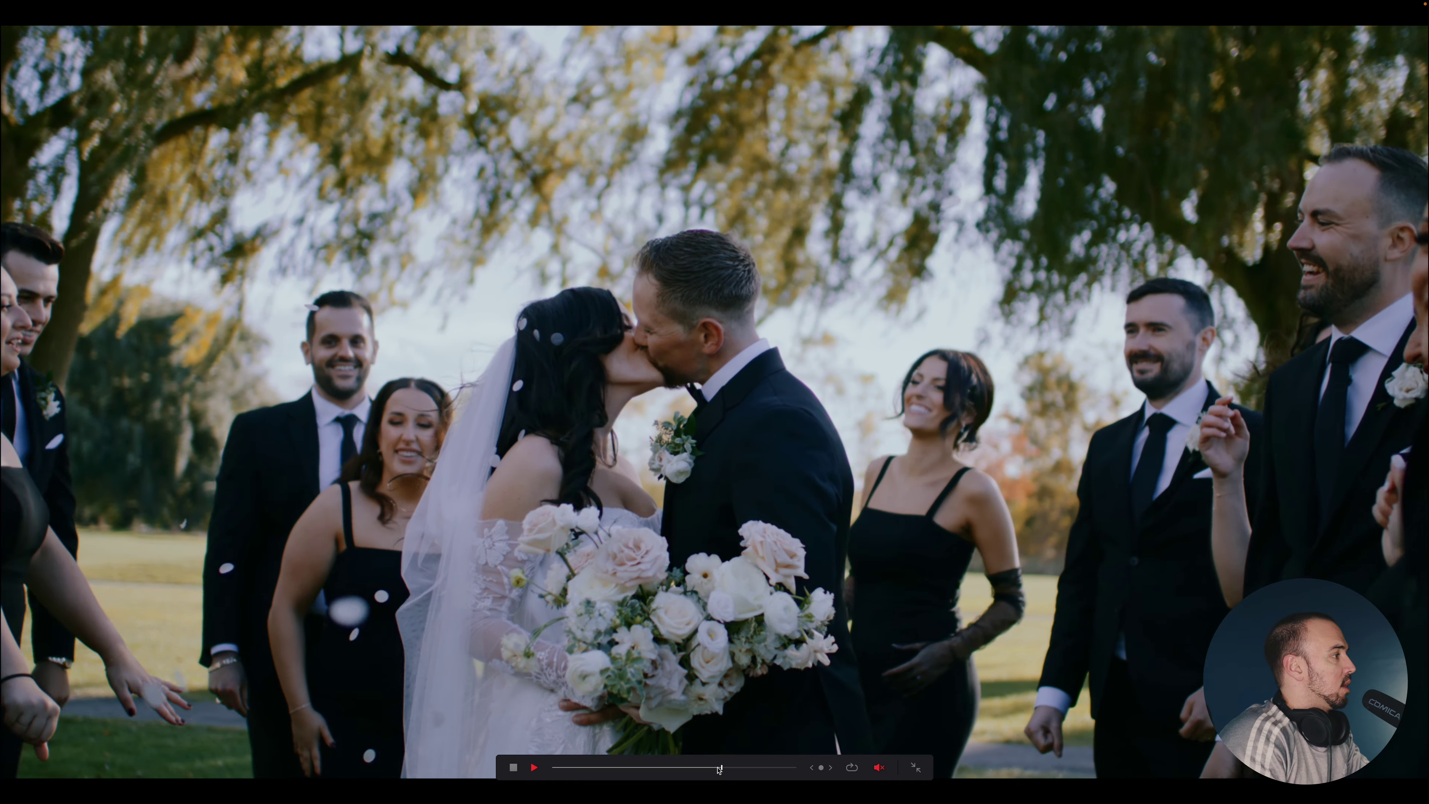
Step: Apply the DELUTS_TRANSFORM_RED_RWG_LOG3G10 LUT to node 01 of clip 07, the dark gym shot
key("Escape")
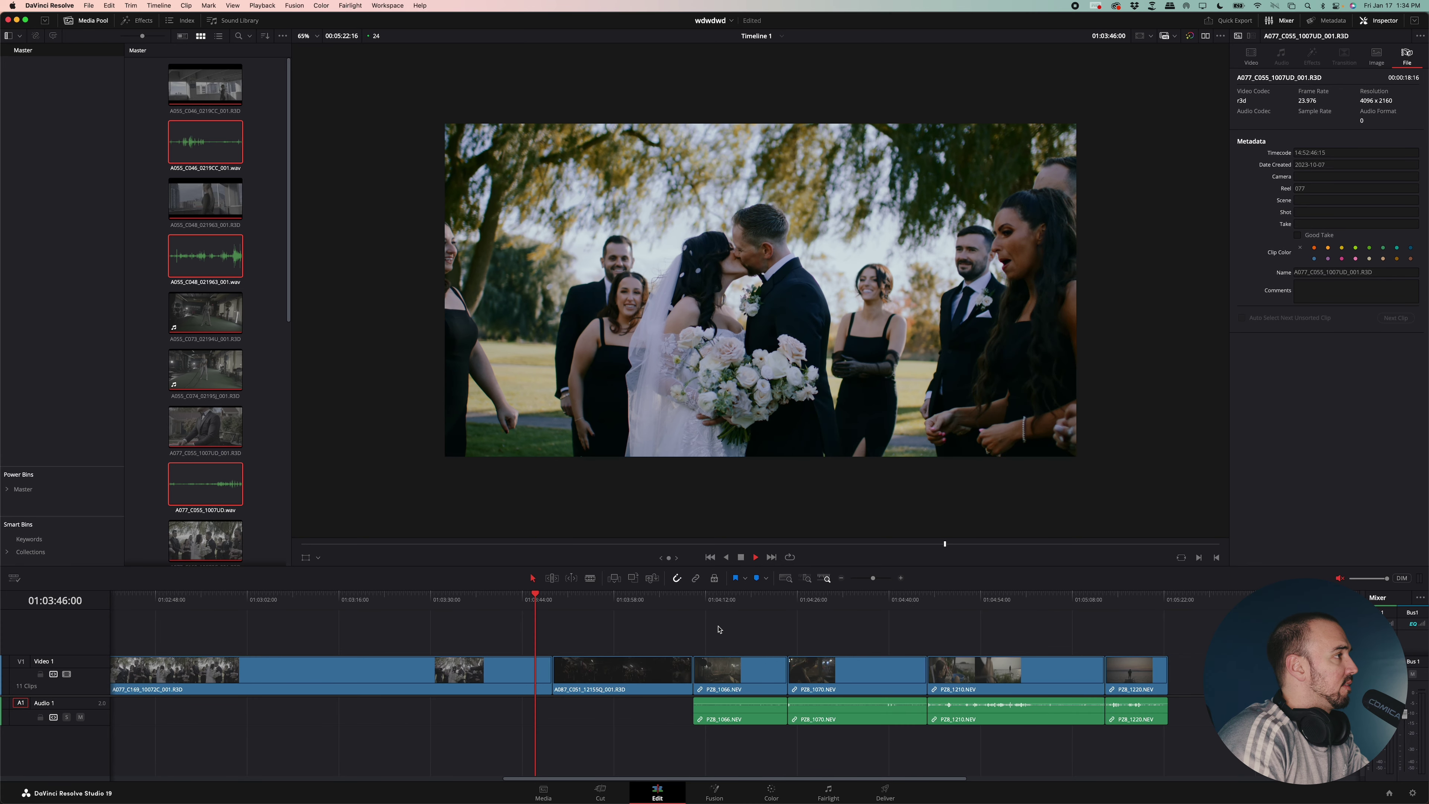
left_click_drag(626, 600, 641, 605)
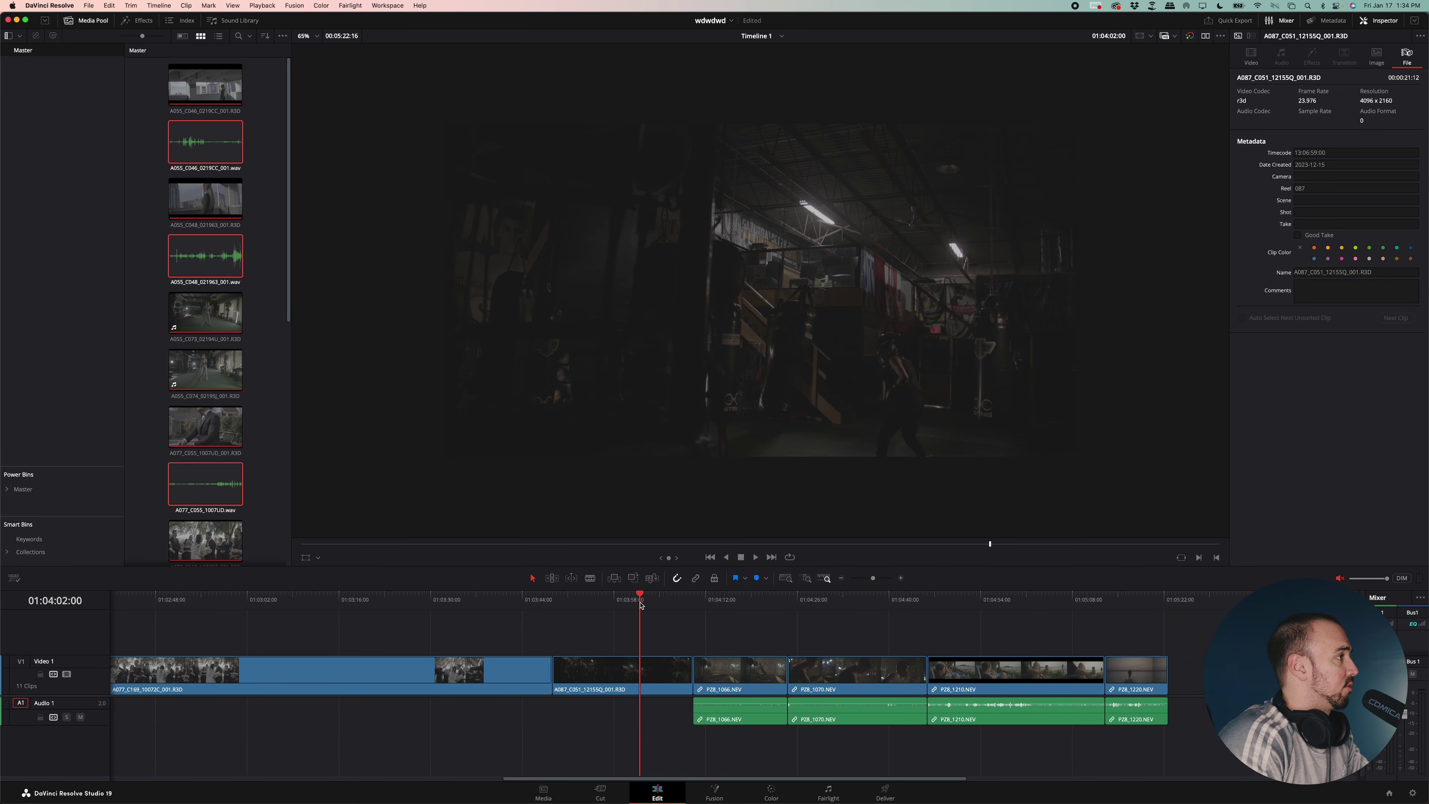
left_click(771, 793)
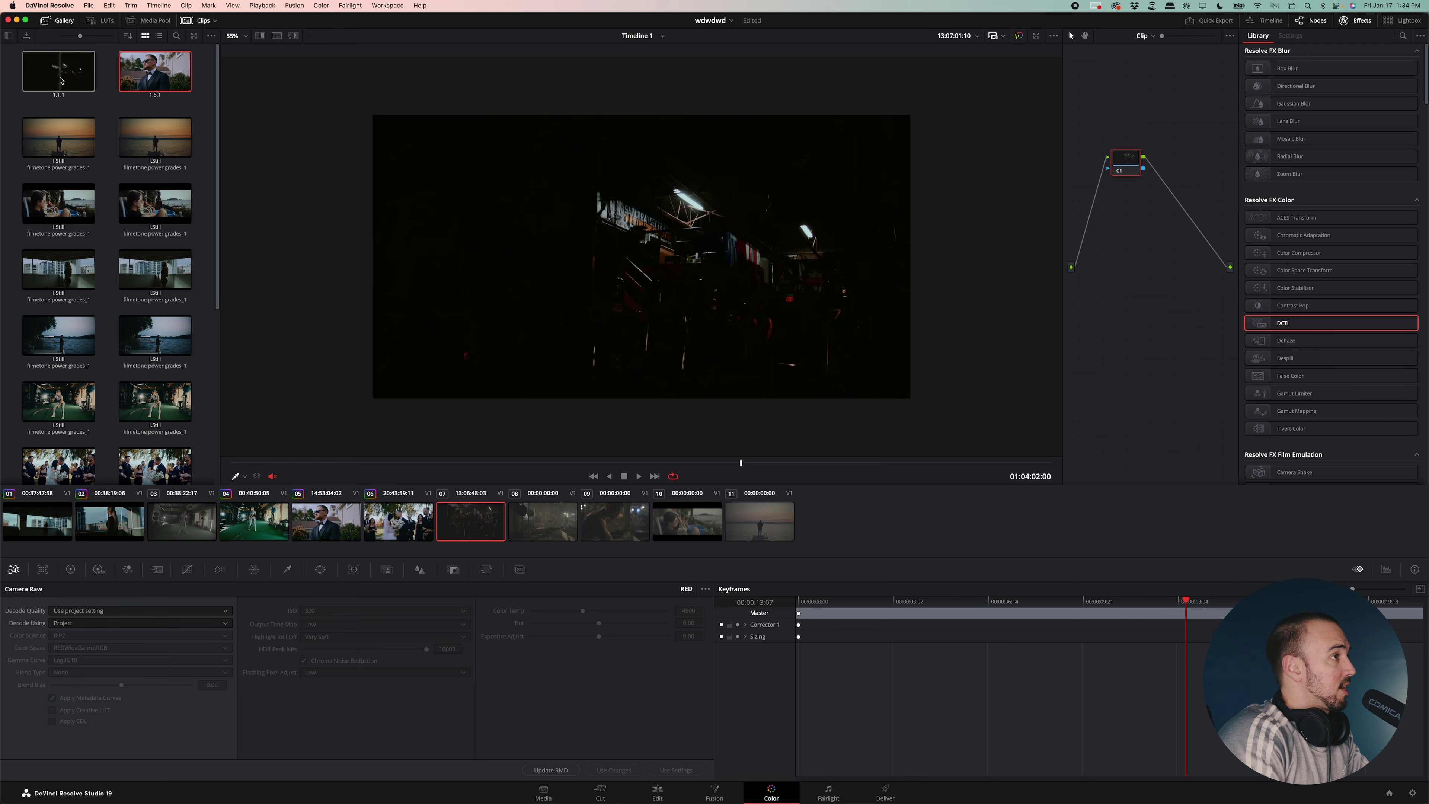
right_click(1132, 153)
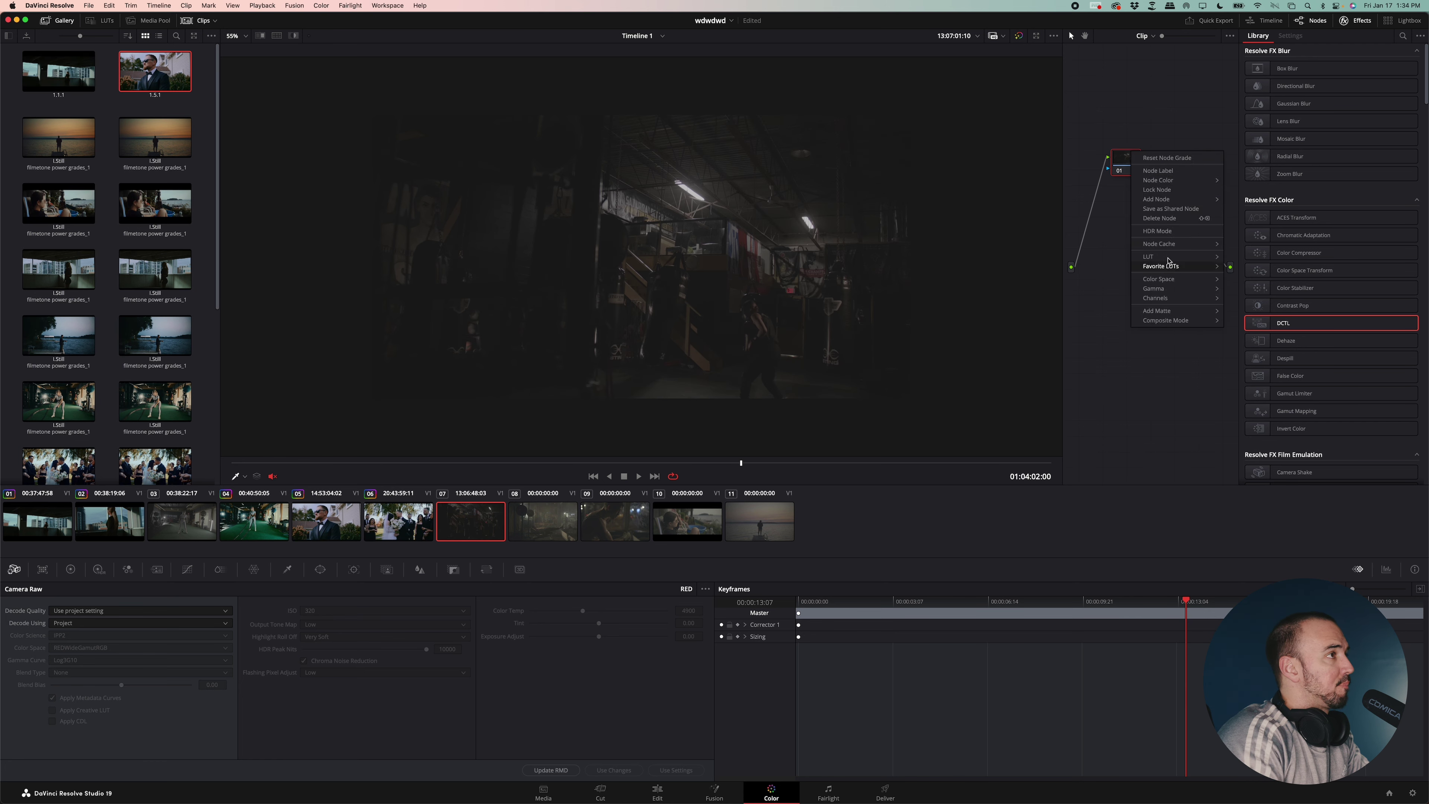
mouse_move(1168, 260)
mouse_move(1253, 190)
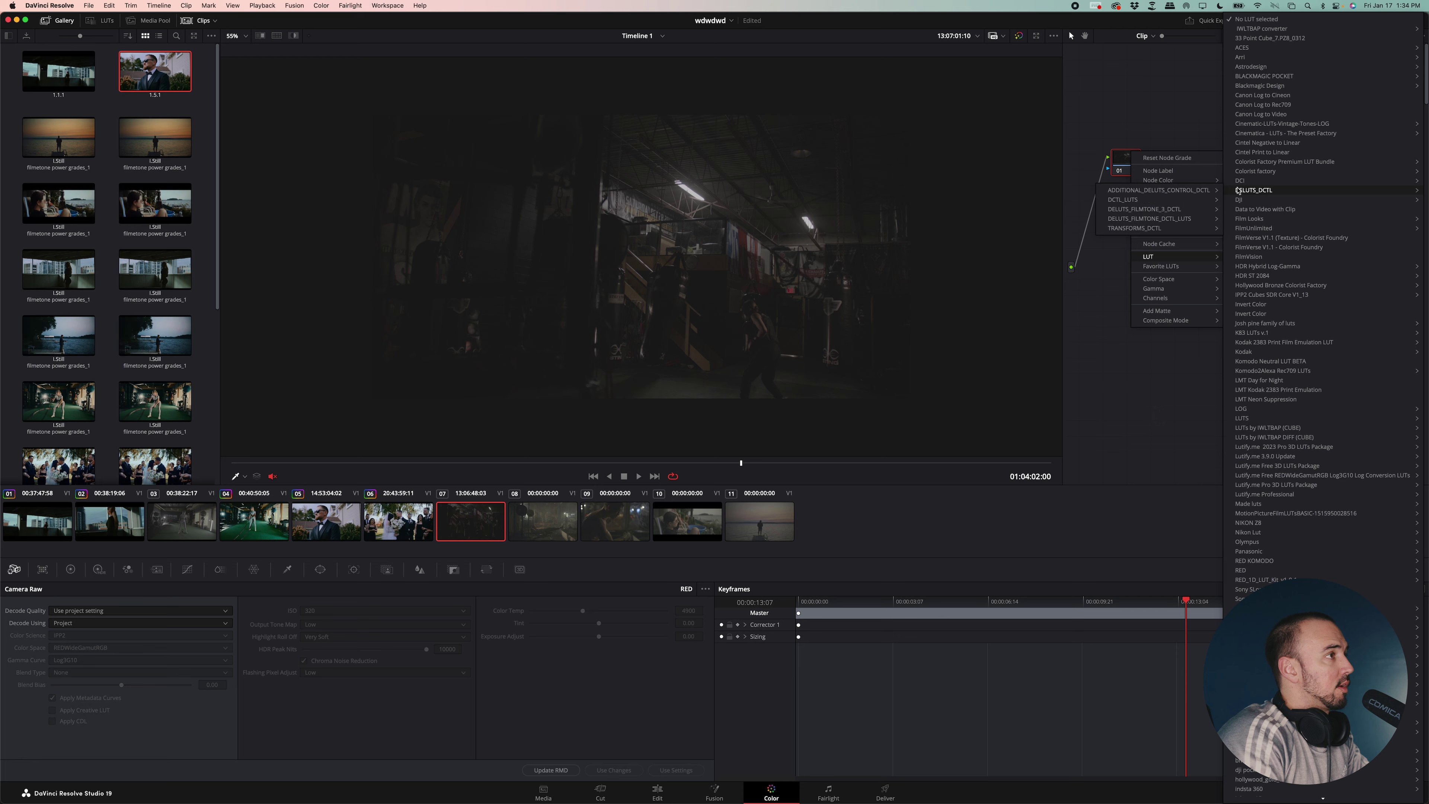
mouse_move(1147, 228)
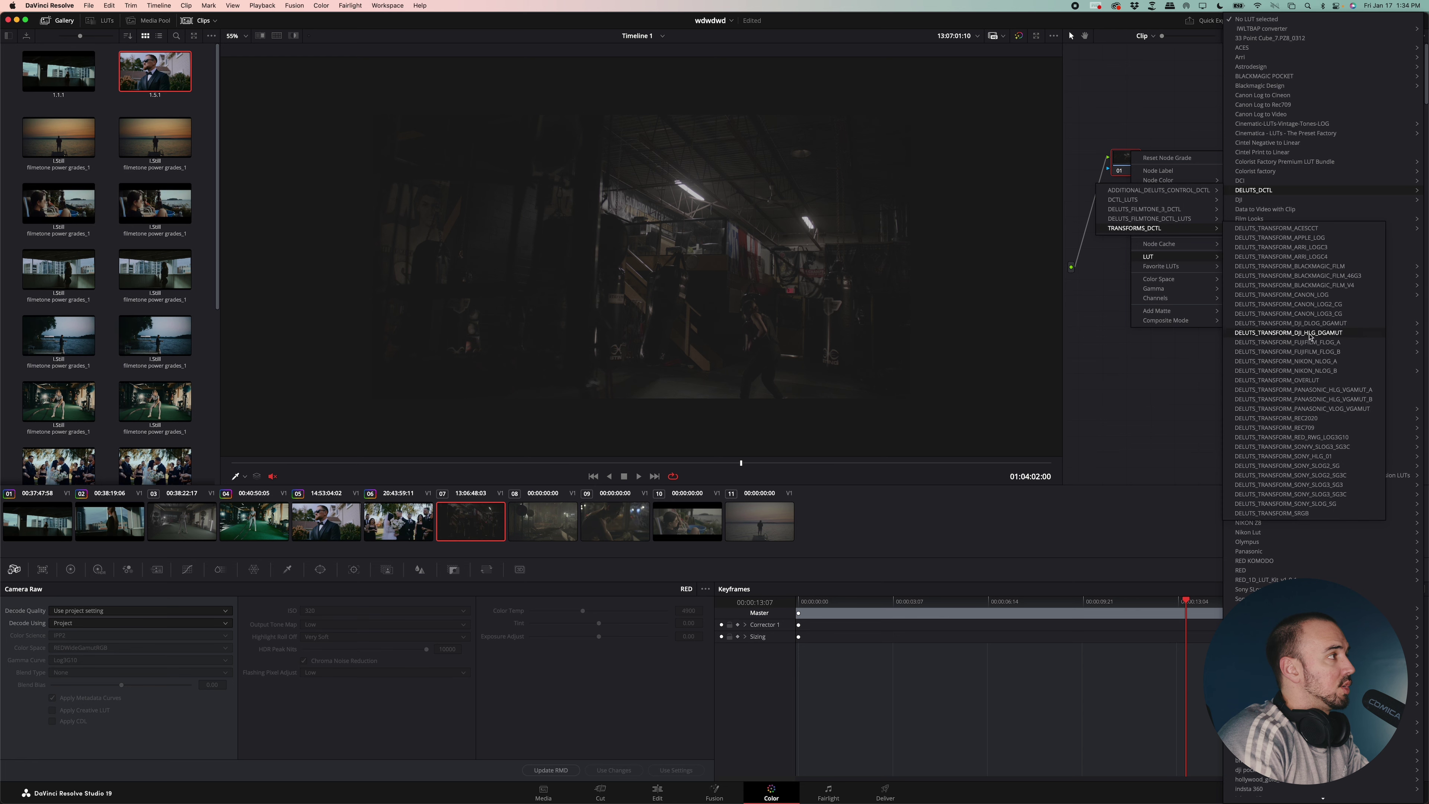
left_click(1319, 437)
Step: Add a corrector node 02 after node 01 and apply the DELUTS_FILMTONE_CS50_PACIFIC_03 LUT to it
right_click(1149, 212)
mouse_move(1162, 234)
left_click(1260, 236)
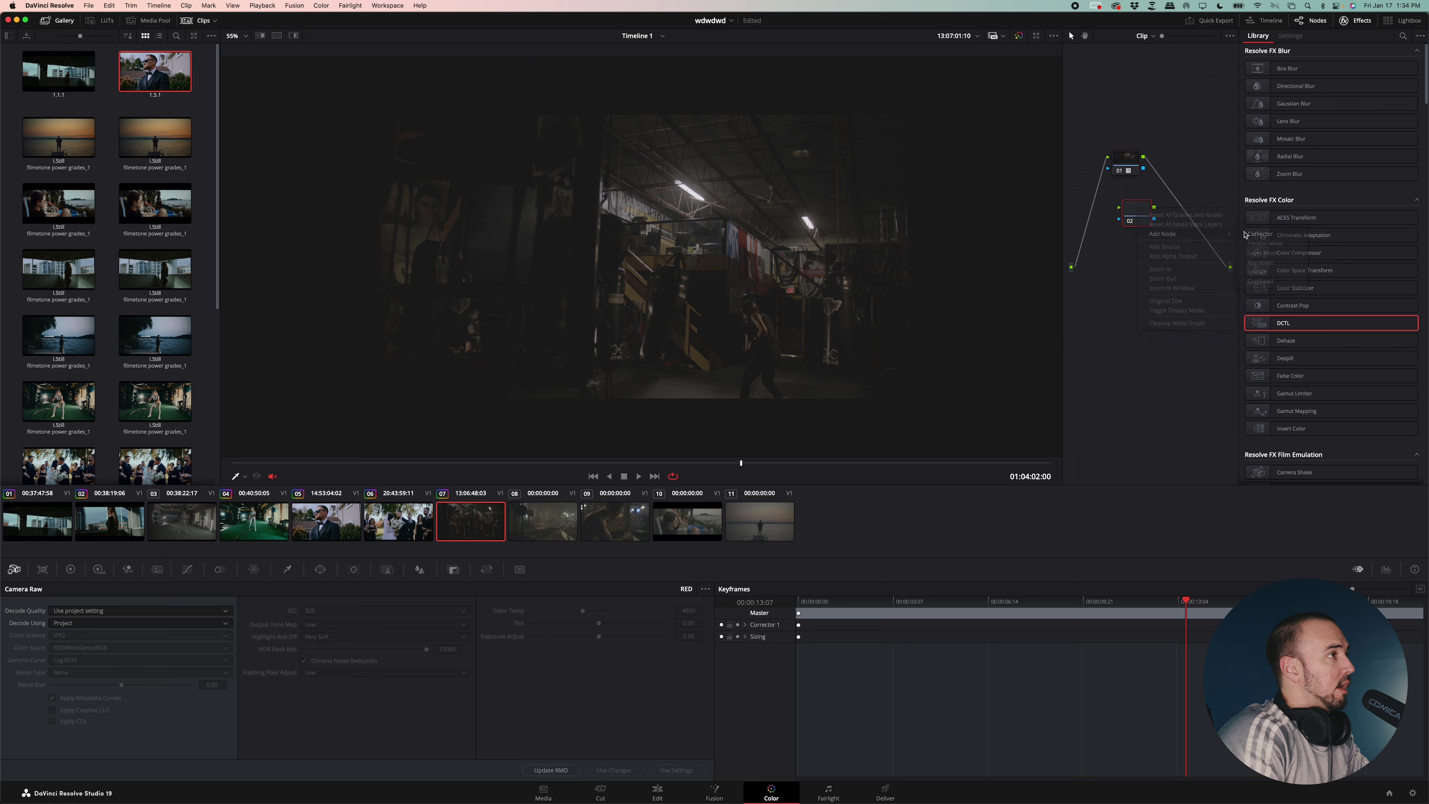
left_click_drag(1143, 213, 1115, 226)
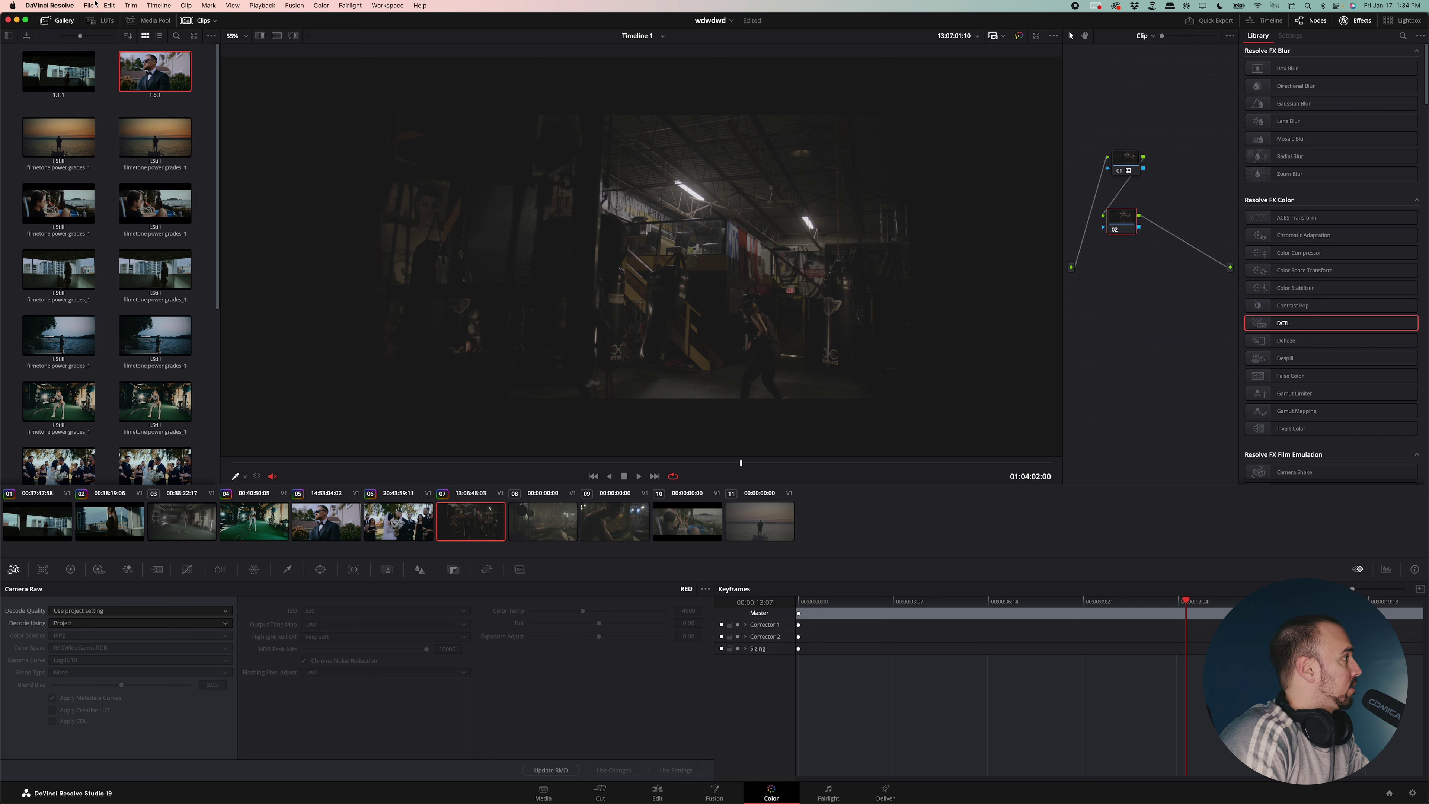
left_click(103, 20)
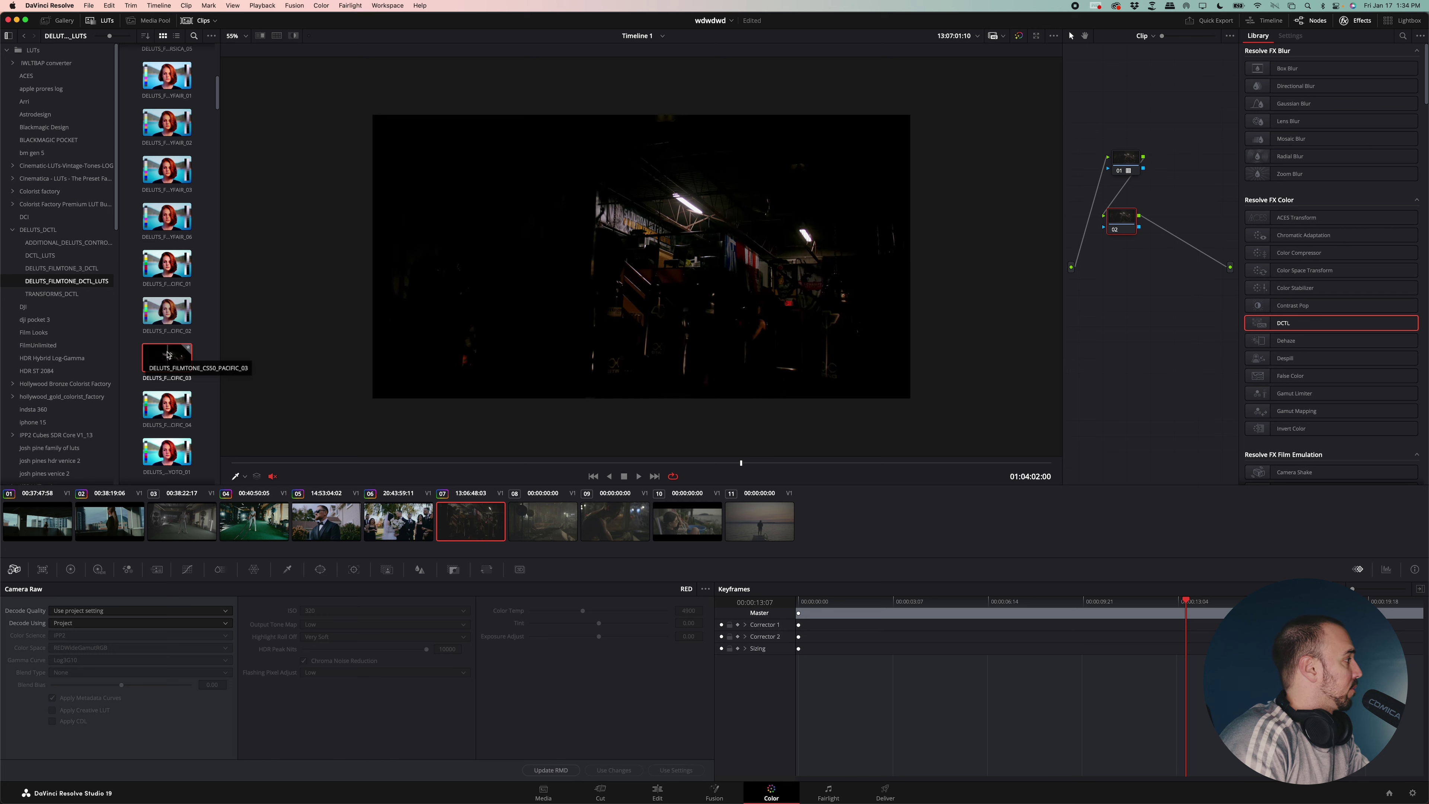
double_click(167, 354)
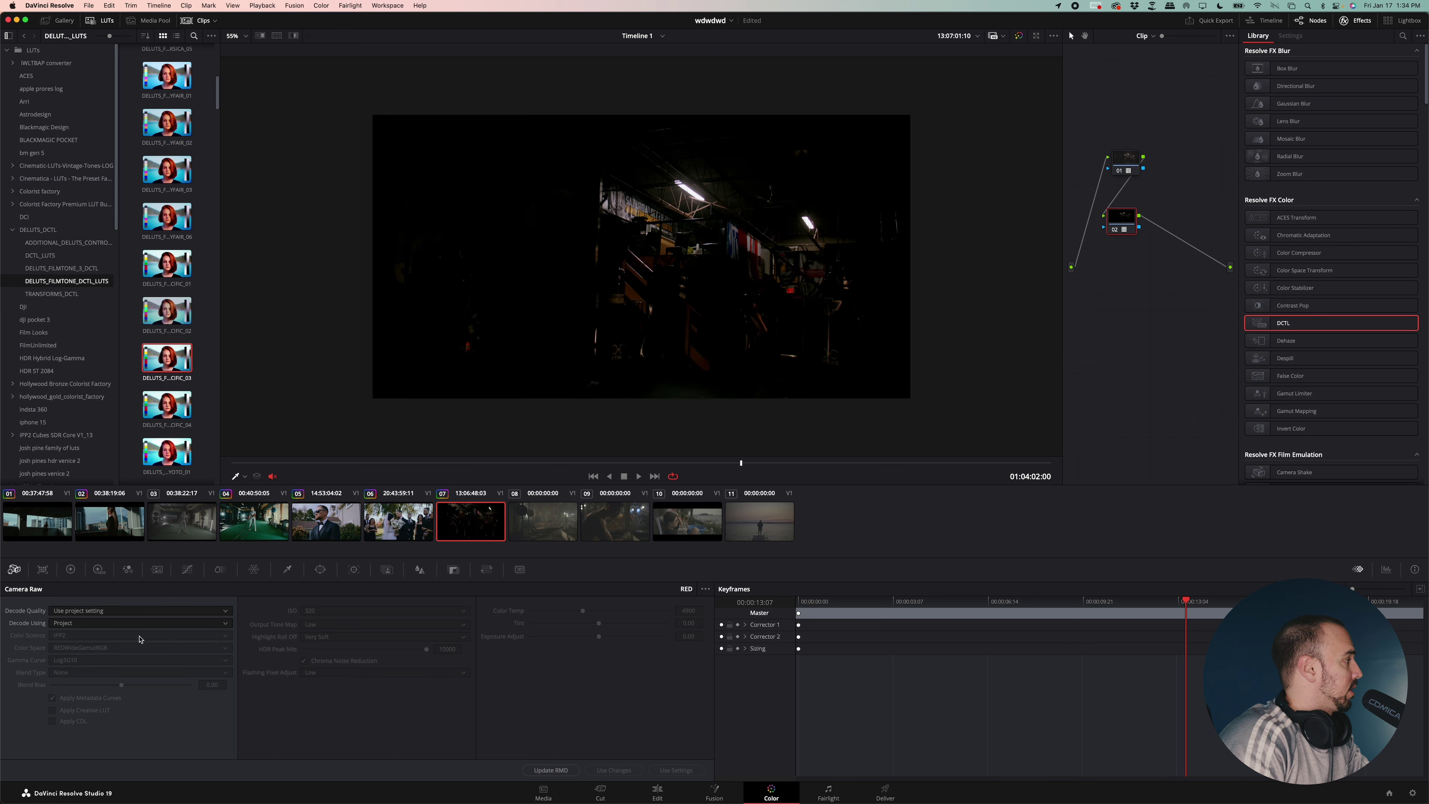
Step: Decode clip 07's RED raw by Clip, with ISO 800, color temperature 3480 and exposure adjust 1.62
left_click(130, 623)
left_click(156, 651)
left_click(322, 611)
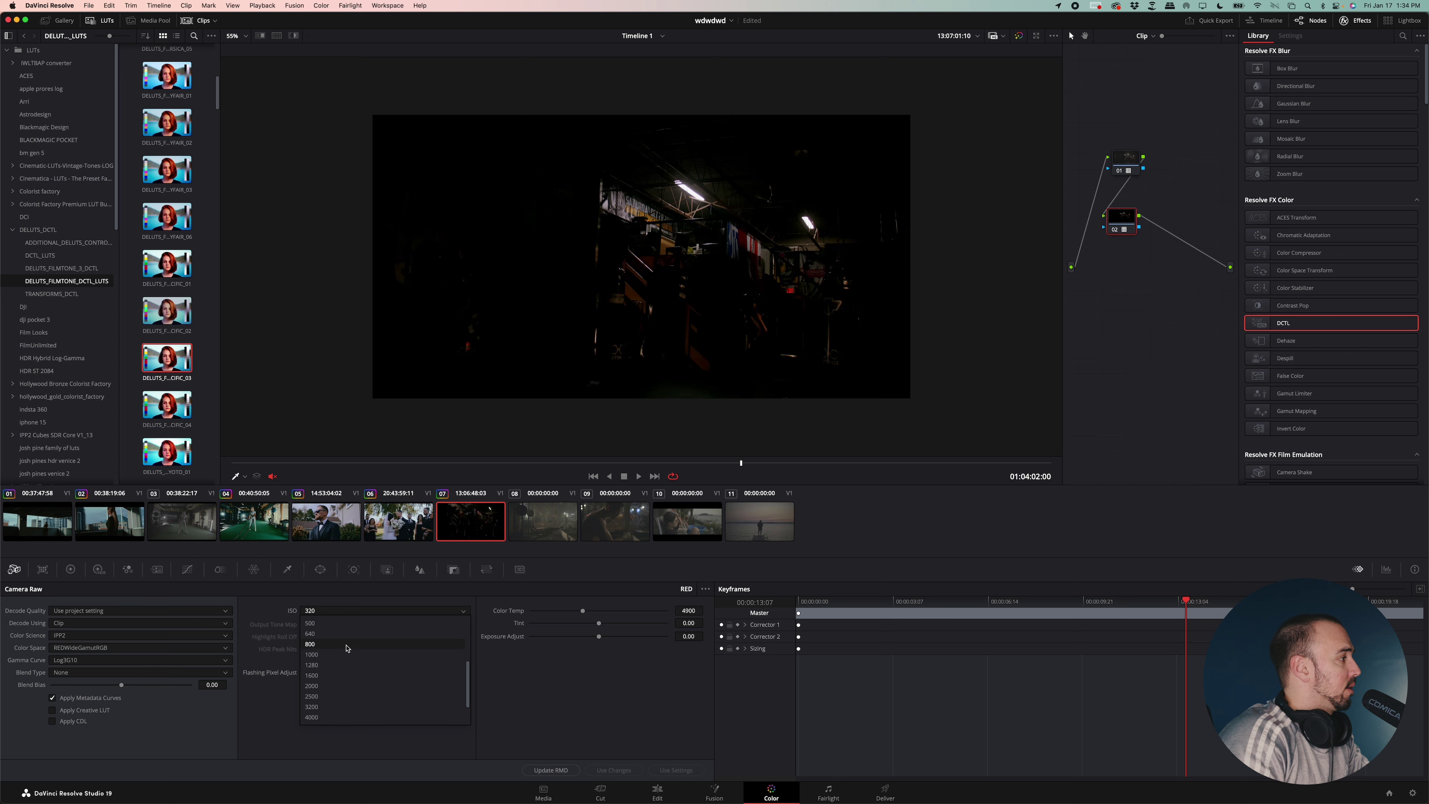
left_click(346, 645)
left_click_drag(611, 637, 616, 640)
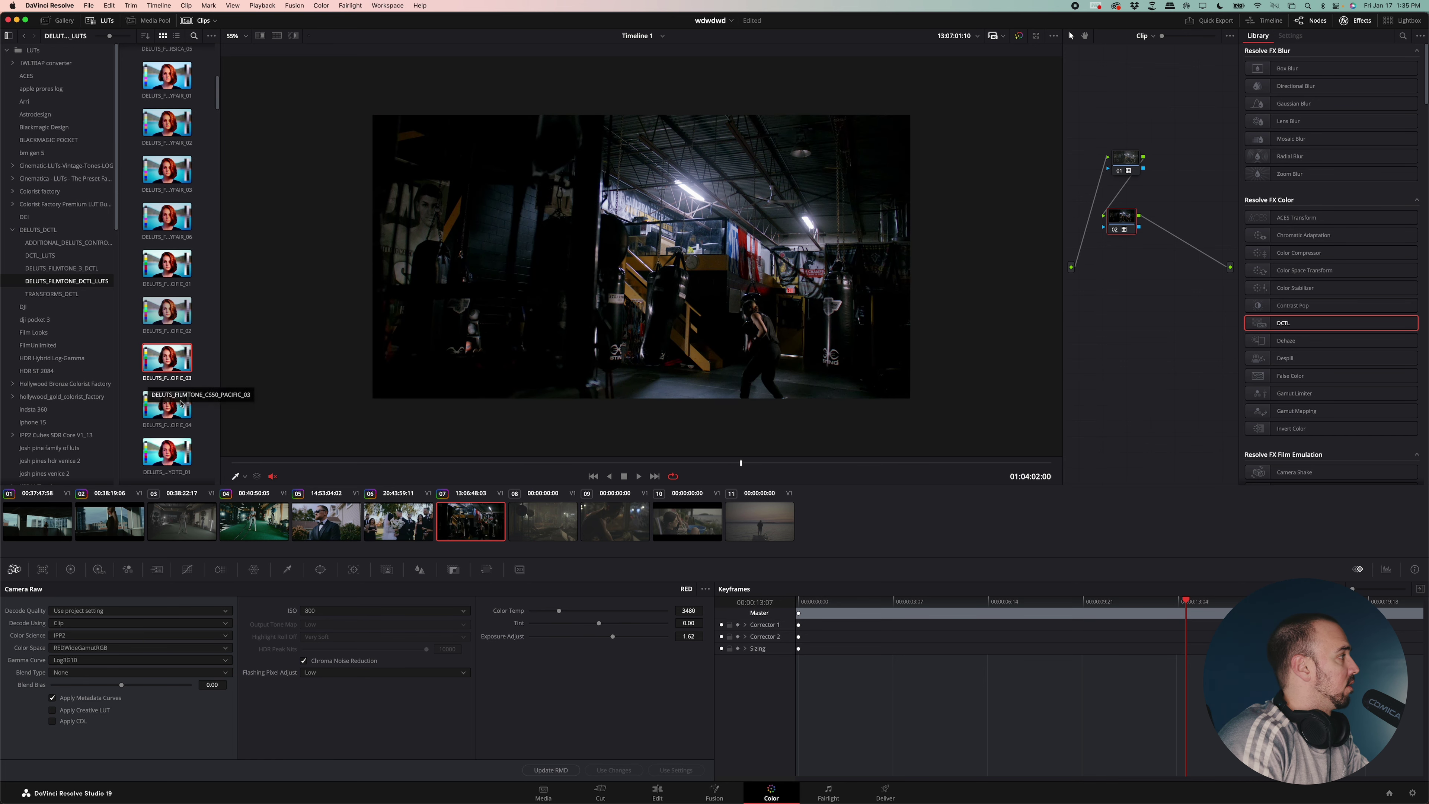
Step: Try the FF_CLASSIC_NEG_OKINAWA Filmtone LUTs on node 02, settle on OKINAWA_06 and check another frame of the gym clip
scroll(166, 428, "down", 3)
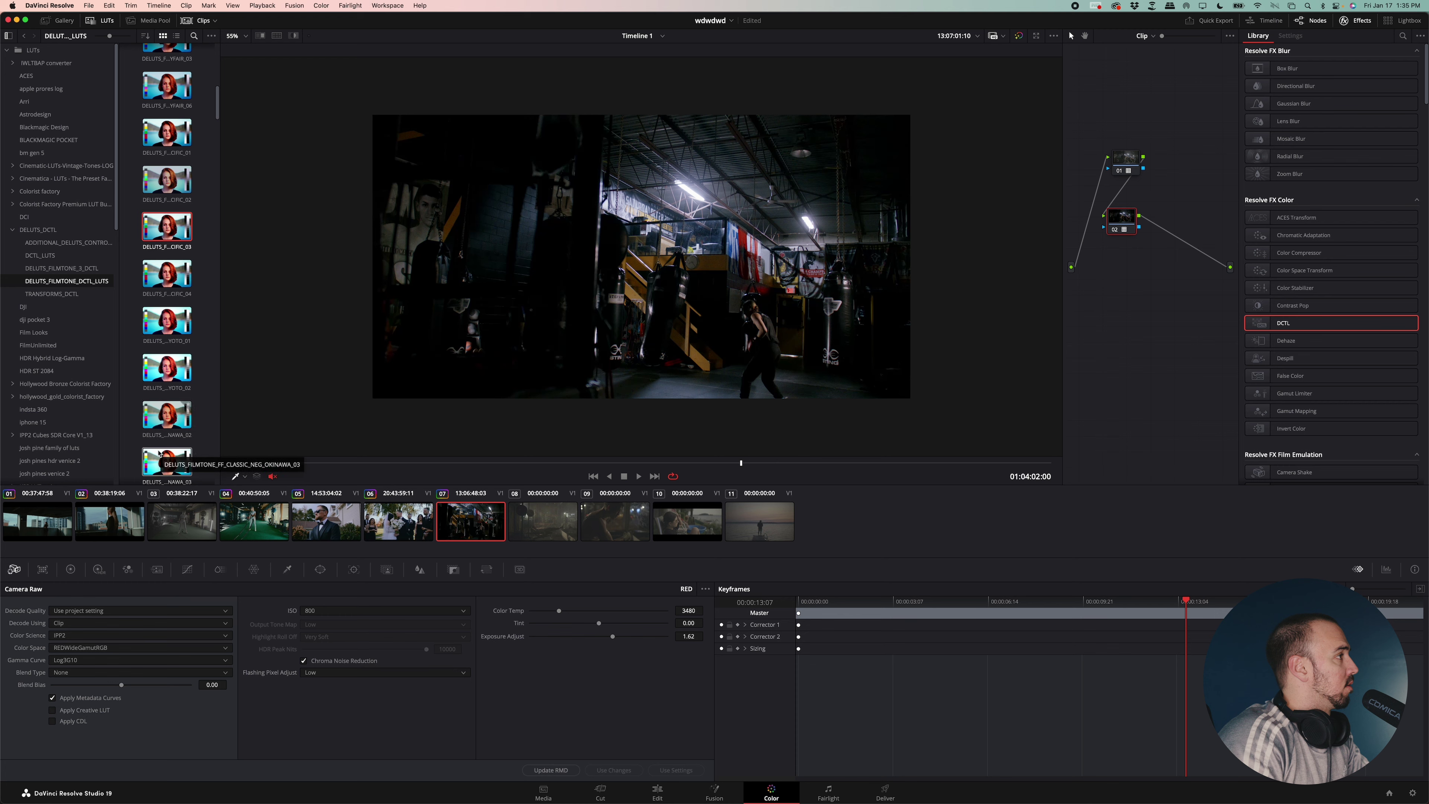
left_click(167, 462)
scroll(168, 450, "down", 2)
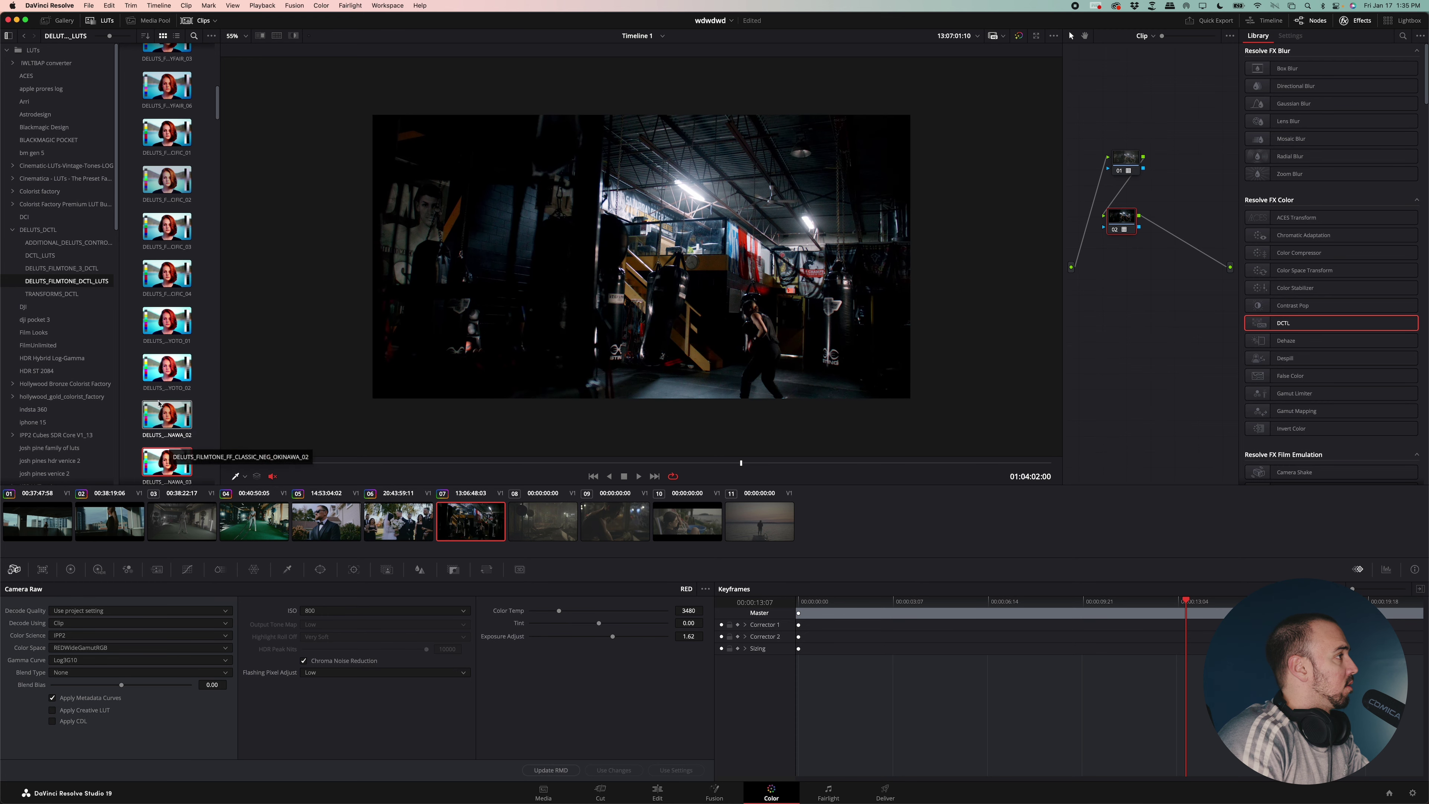
left_click(168, 437)
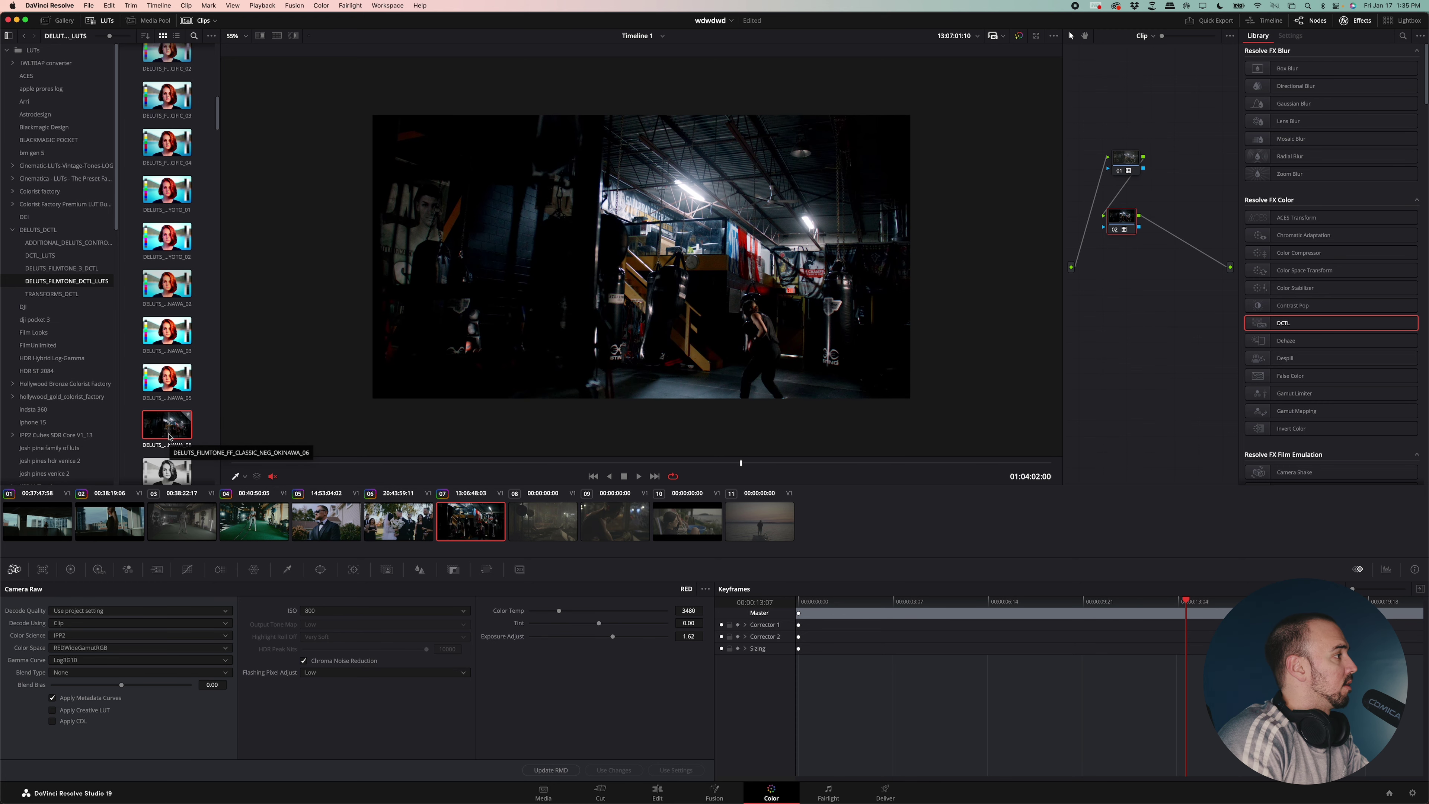
left_click(638, 462)
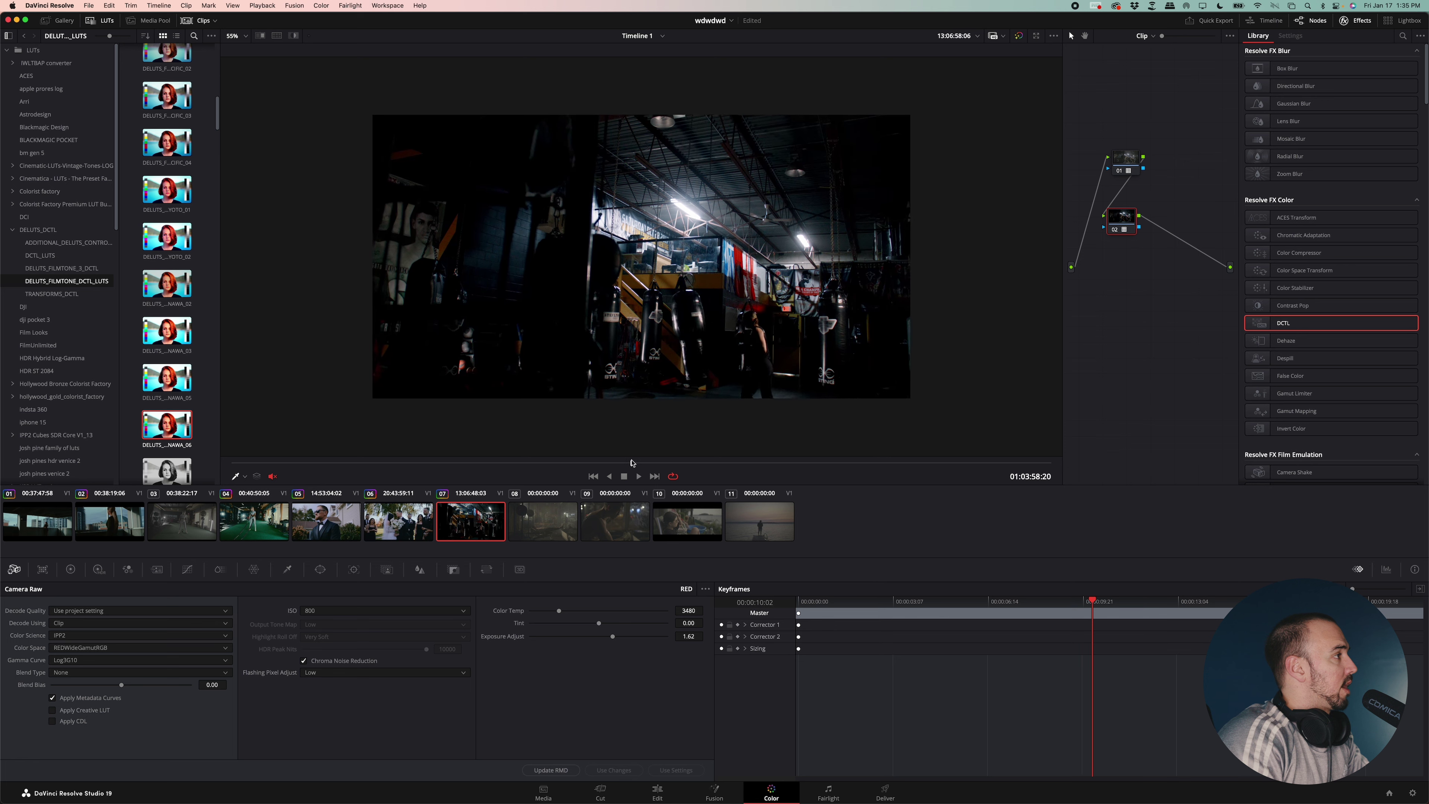
Step: Try a DCTL node 03 after the Filmtone LUT node, set to DELUTS POST BALANCE
right_click(1165, 241)
left_click(1103, 289)
left_click_drag(1285, 323, 1121, 284)
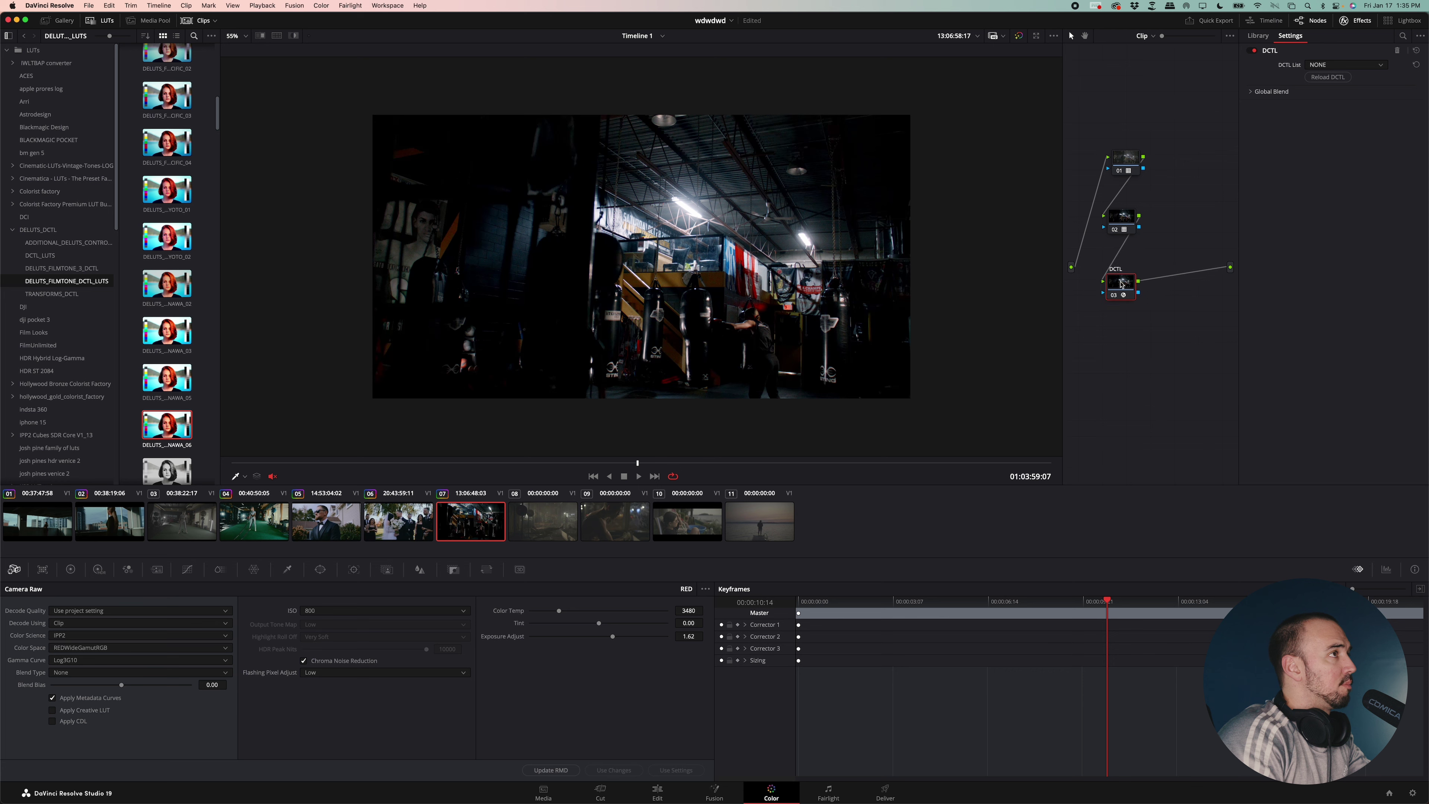
left_click(1356, 67)
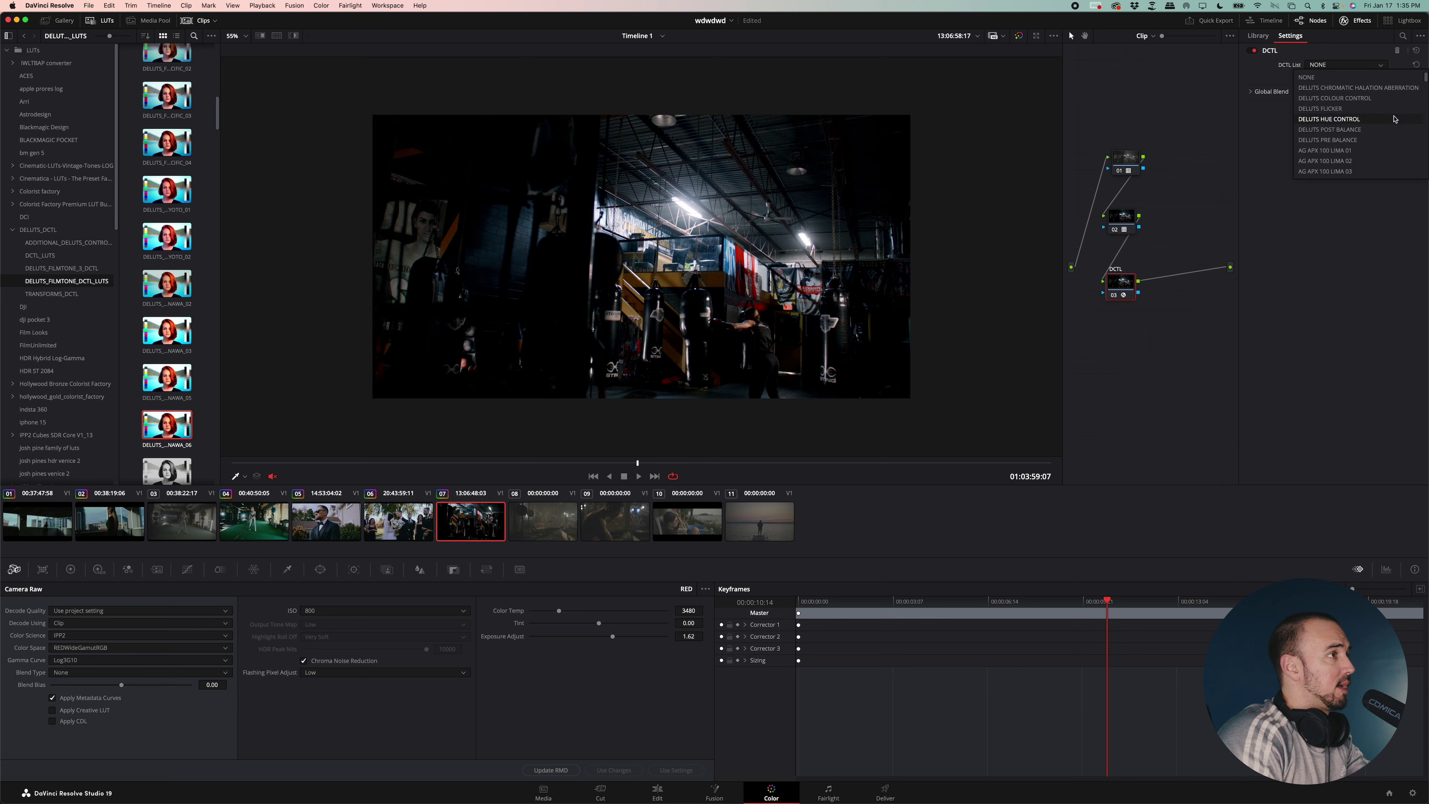
left_click(1393, 130)
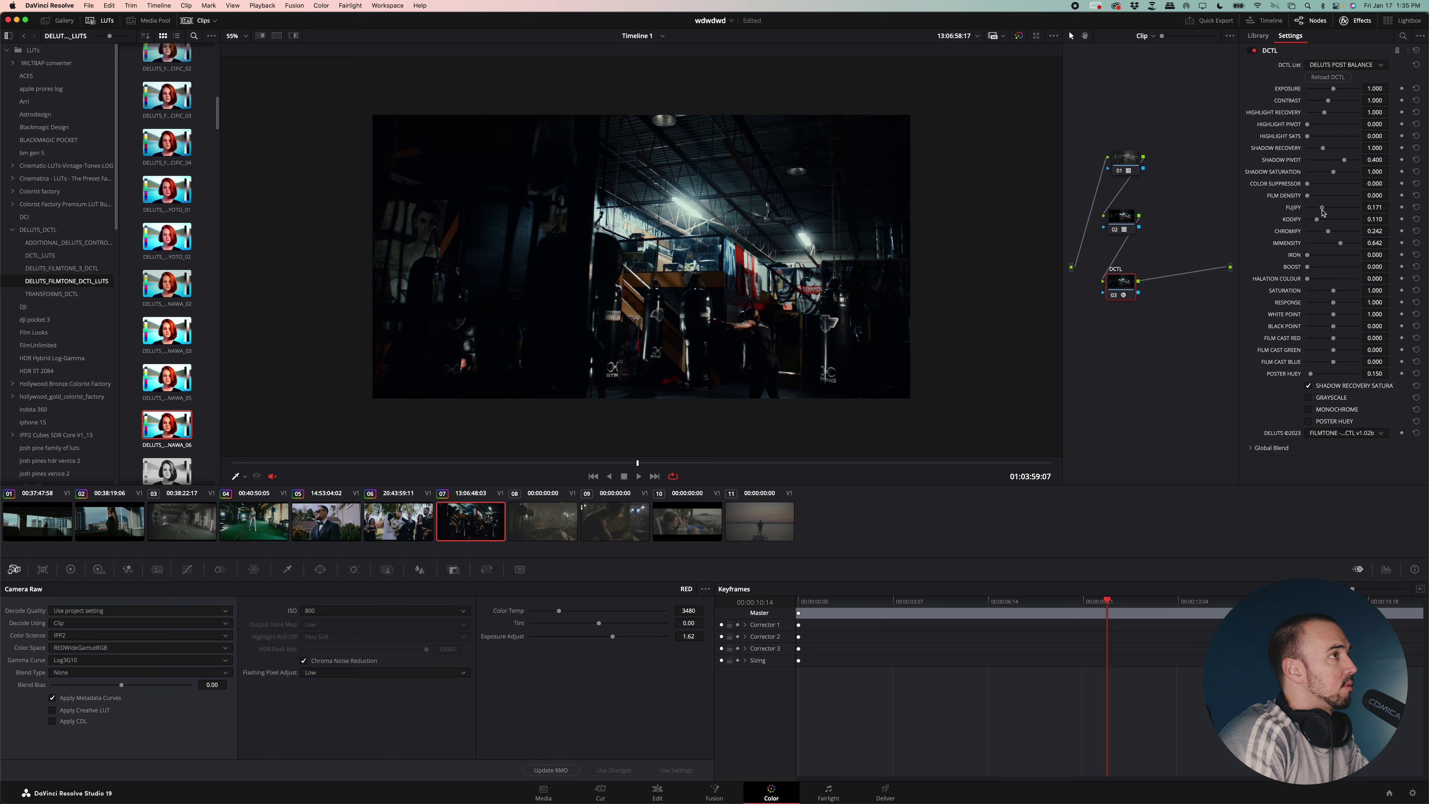
Step: Try post balance values of exposure 1.174, contrast 1.101, Fujify 0, Kodify 0.127, Chromify 0, boost 0.202 and saturation 1.142
left_click(1343, 89)
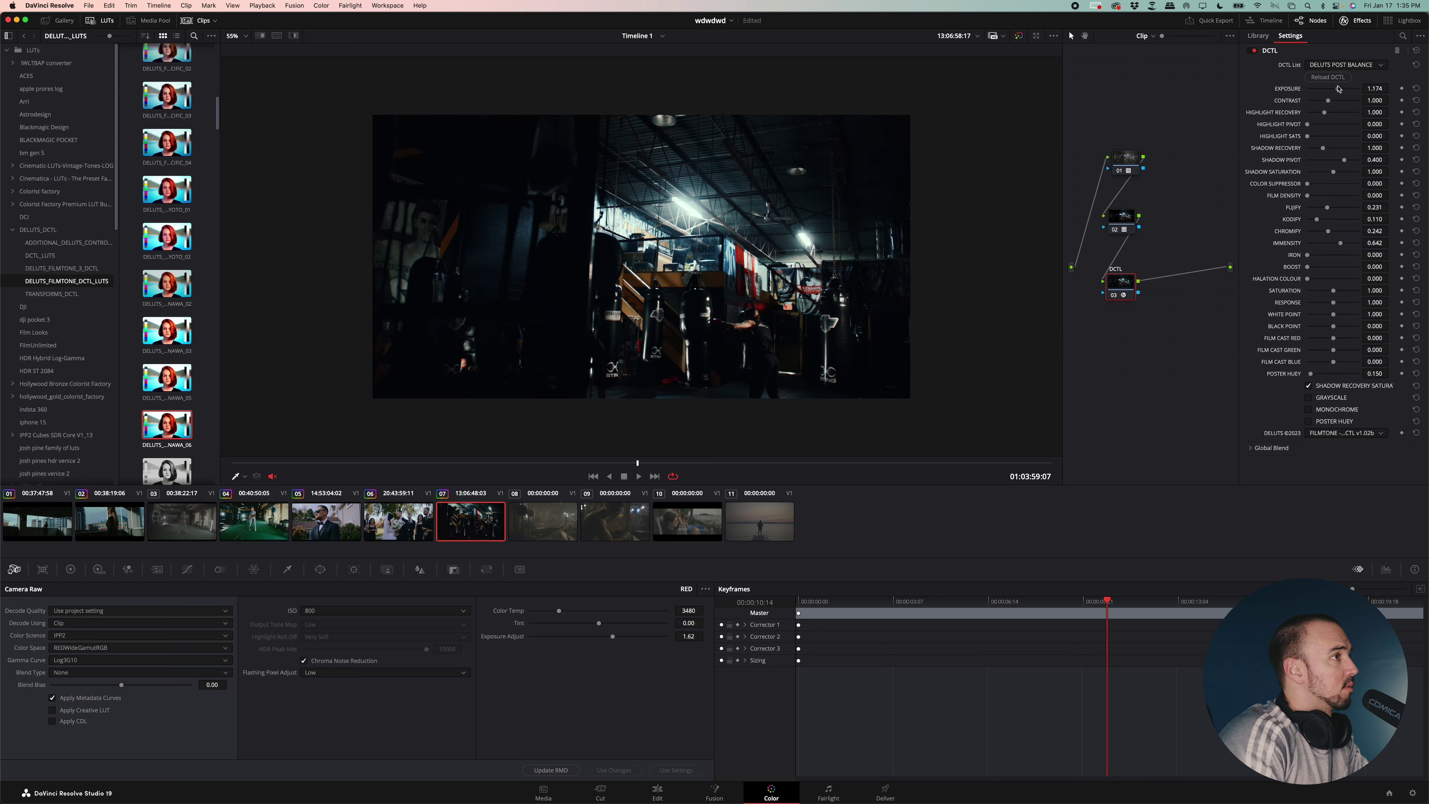
left_click_drag(1343, 91, 1338, 93)
left_click_drag(1364, 269, 1298, 256)
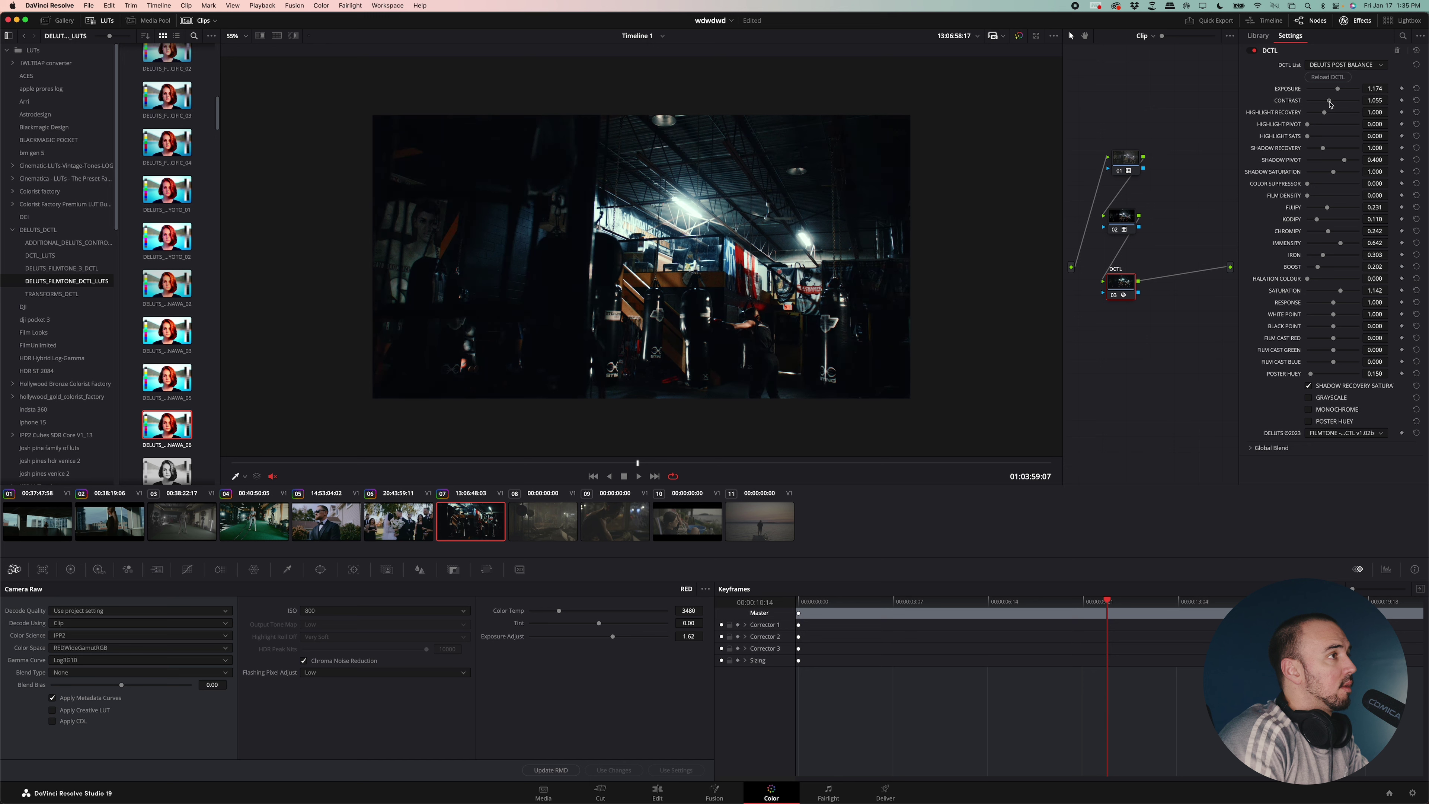
left_click_drag(1340, 242, 1315, 212)
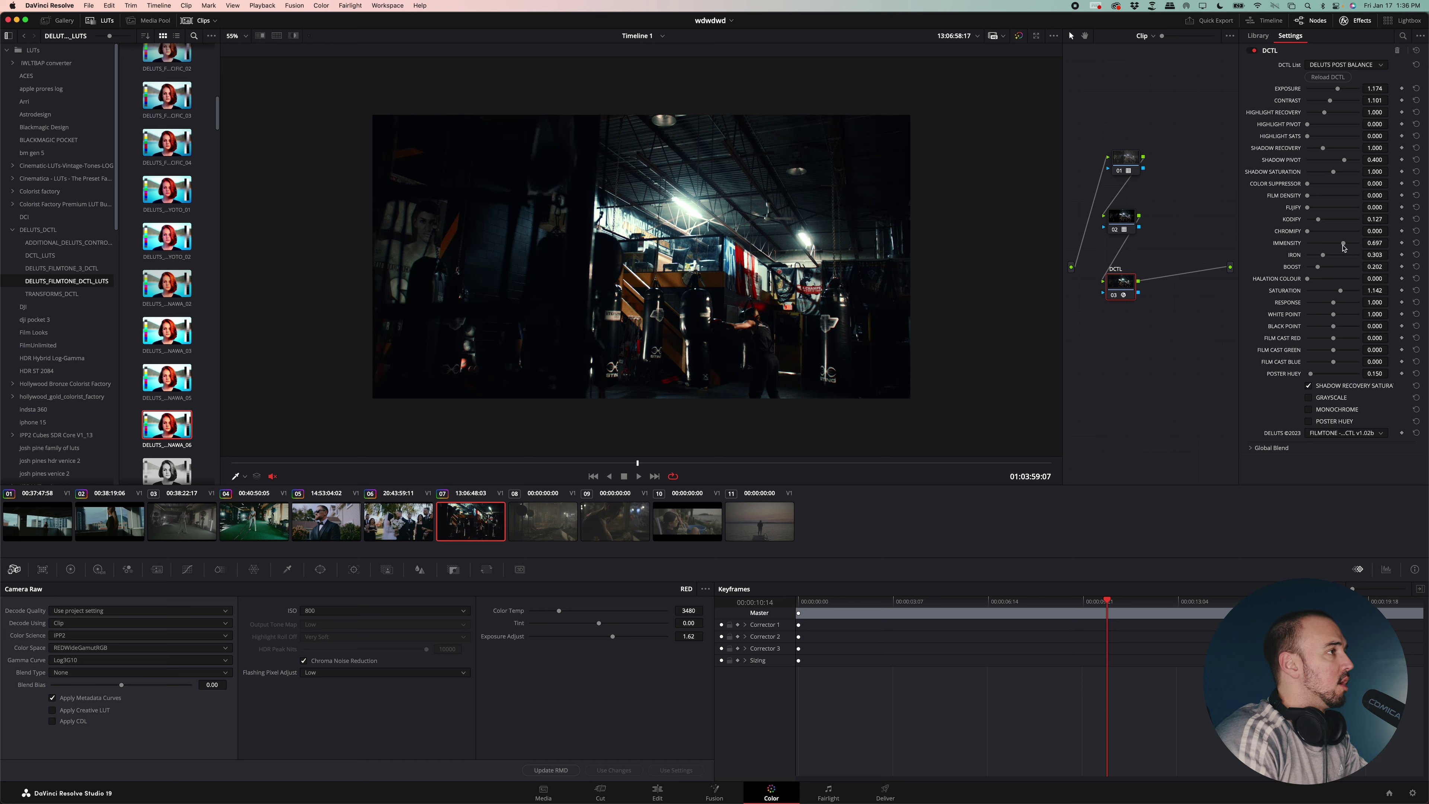
Step: Compare the gym shot with node 03 off and on, delete that node and play the clip
left_click(1114, 295)
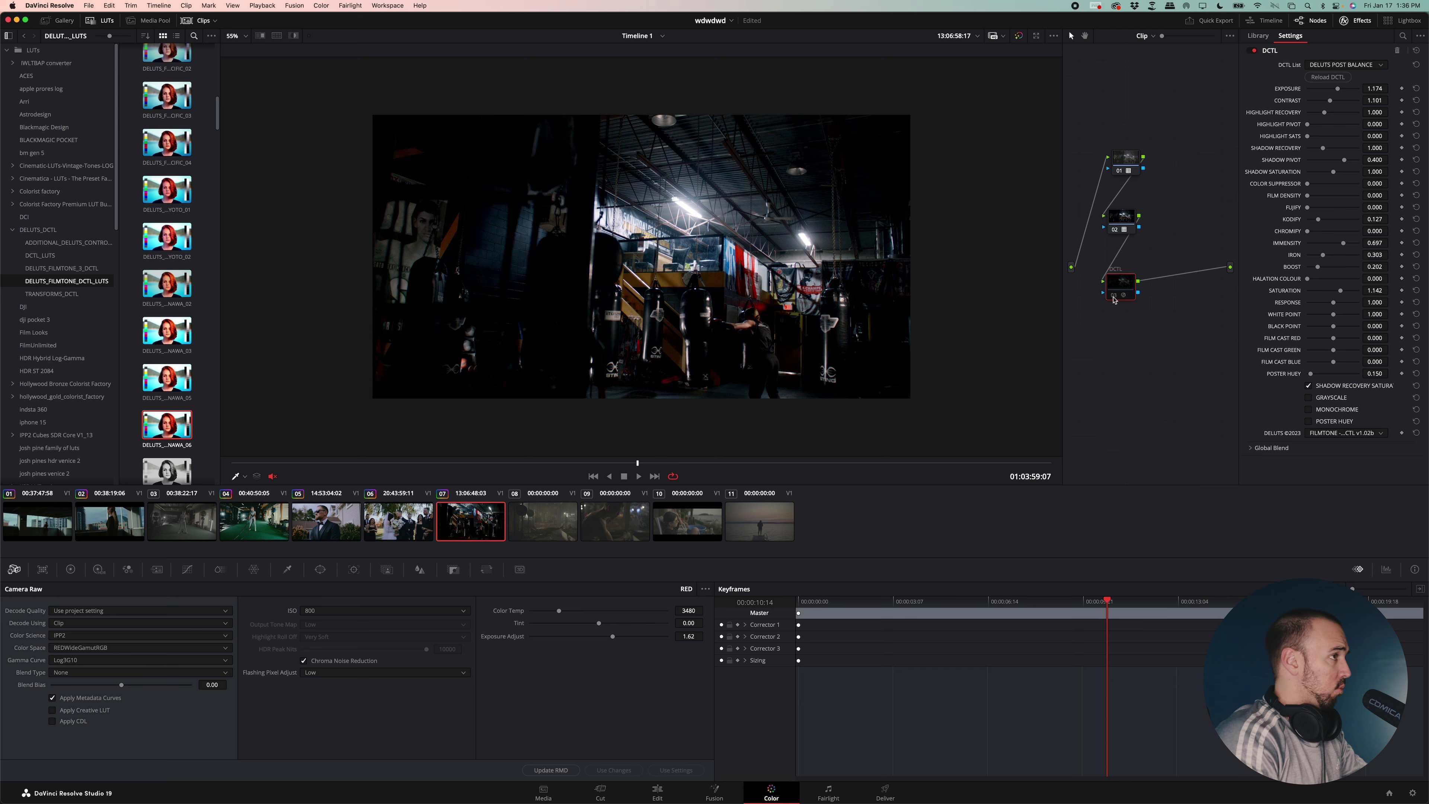
left_click(1114, 296)
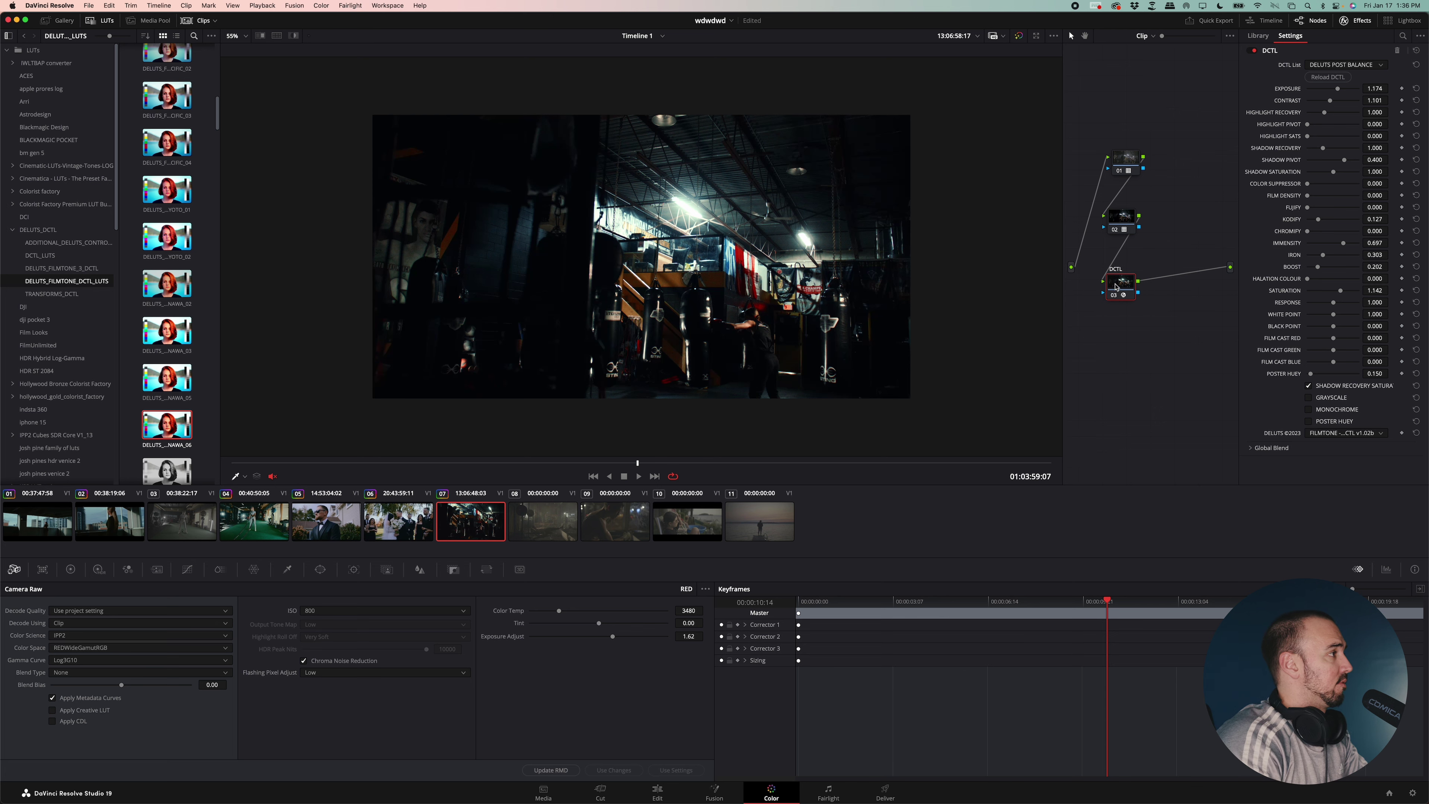
key("Delete")
key("space")
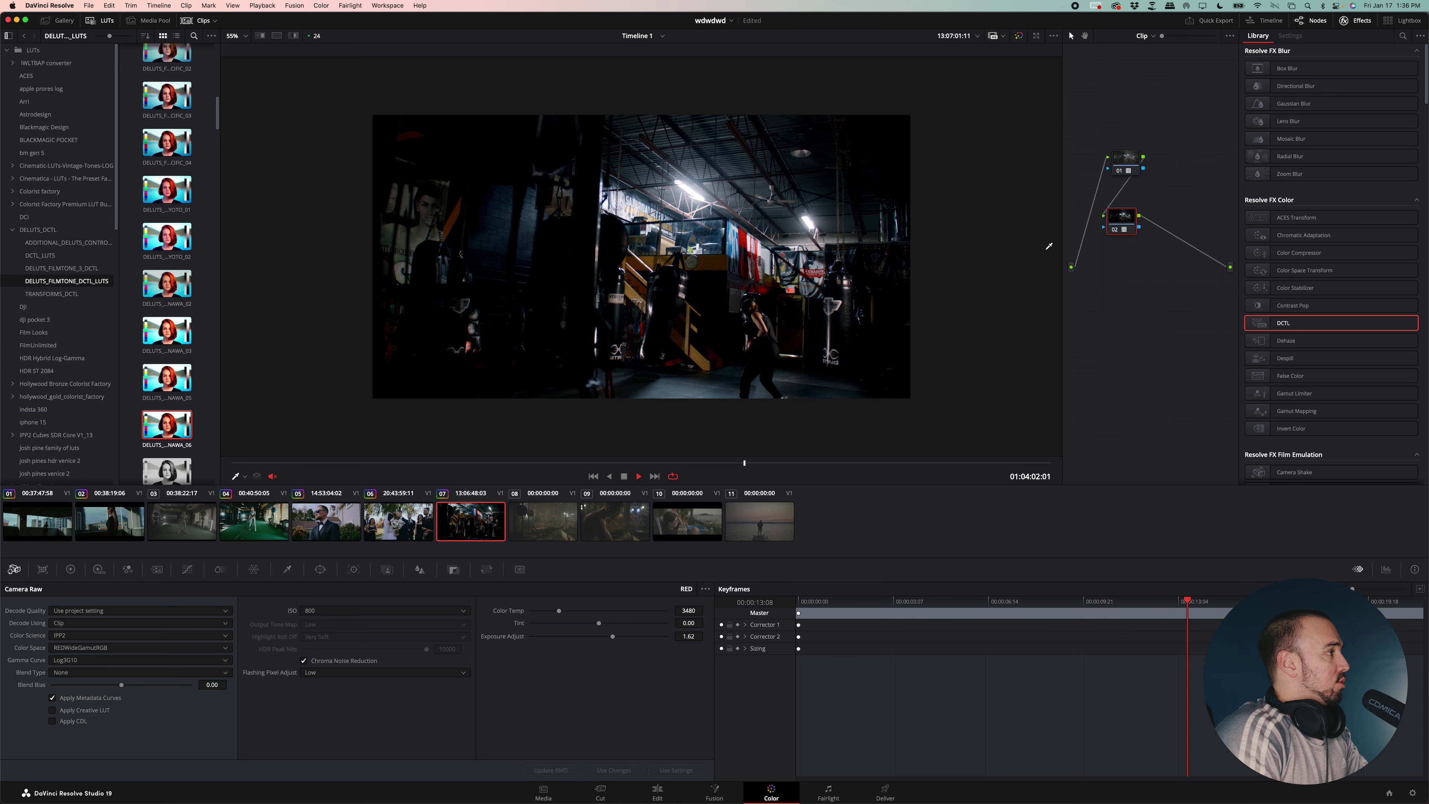
Step: Apply the dark blue boxer still from the Filmtone power grades to clip 09, the shirtless boxer shot
left_click(543, 528)
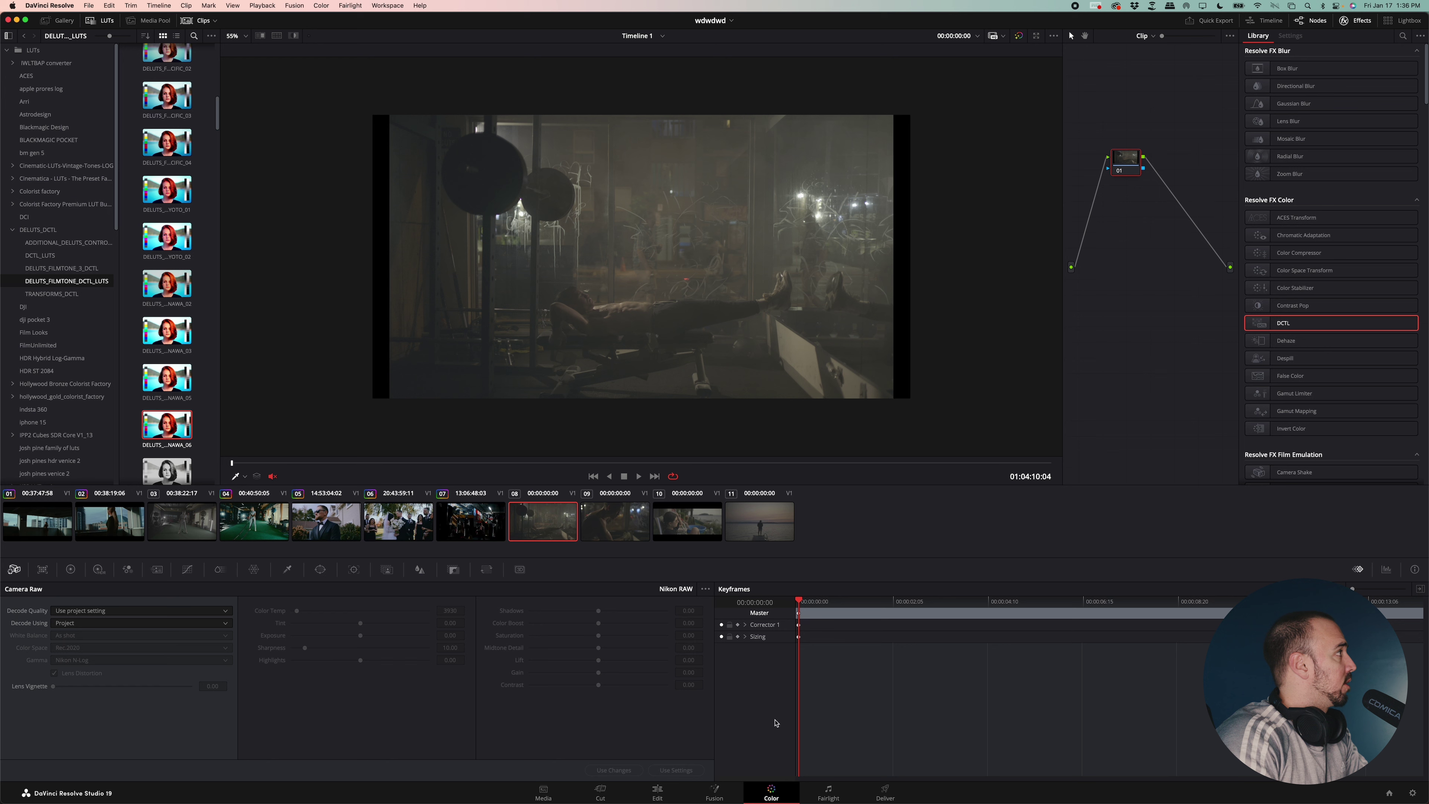
left_click(58, 20)
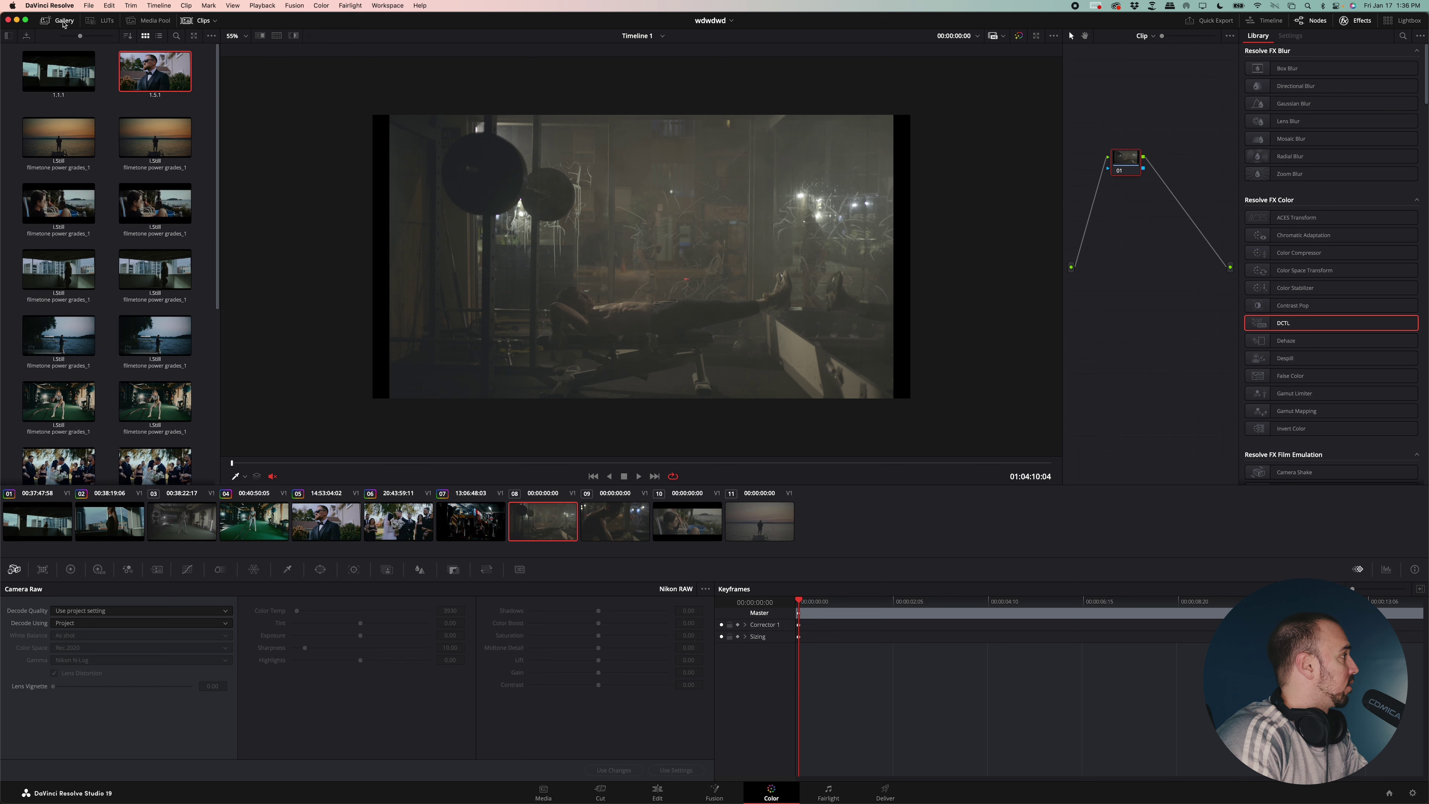
scroll(81, 74, "down", 5)
left_click(56, 374)
left_click(625, 521)
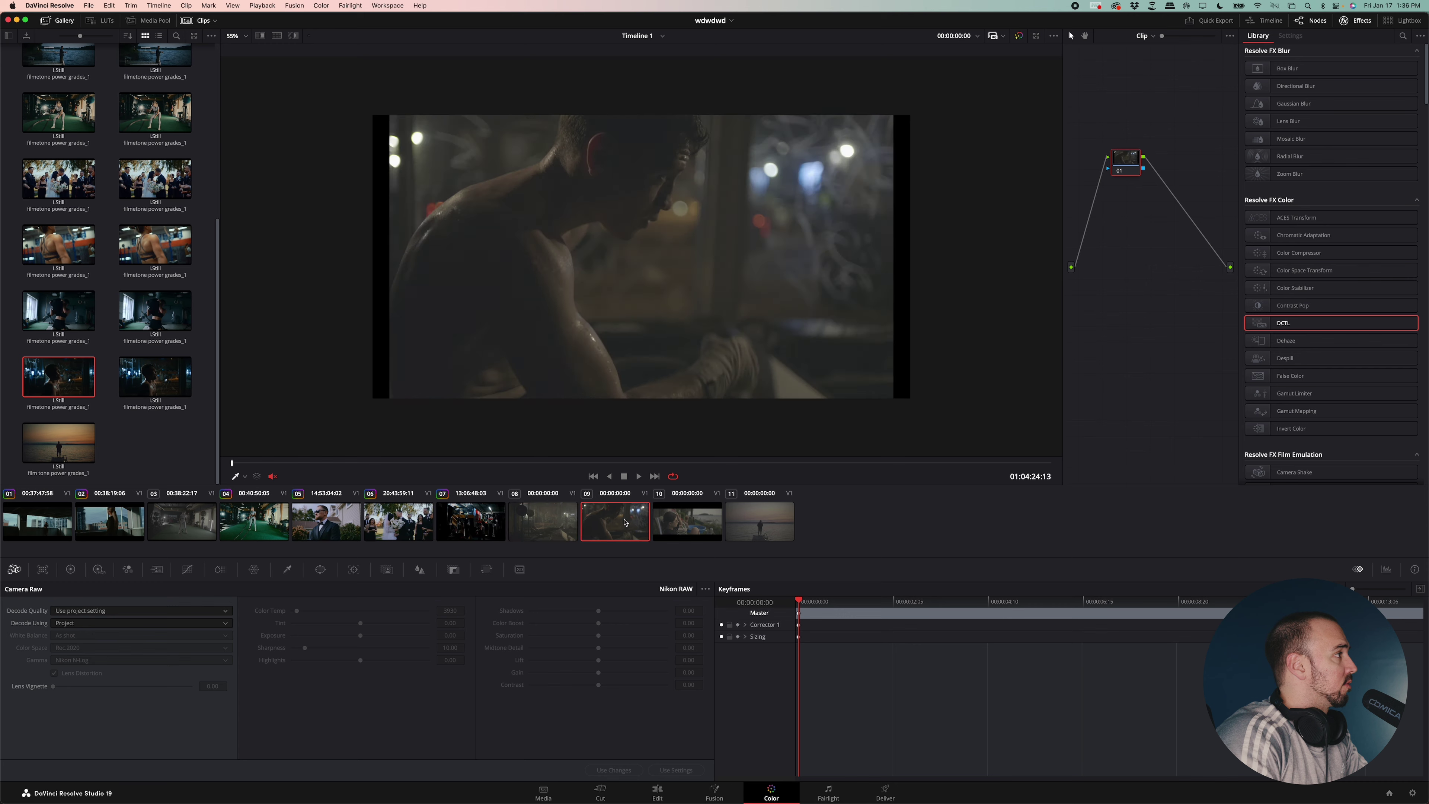
left_click(895, 462)
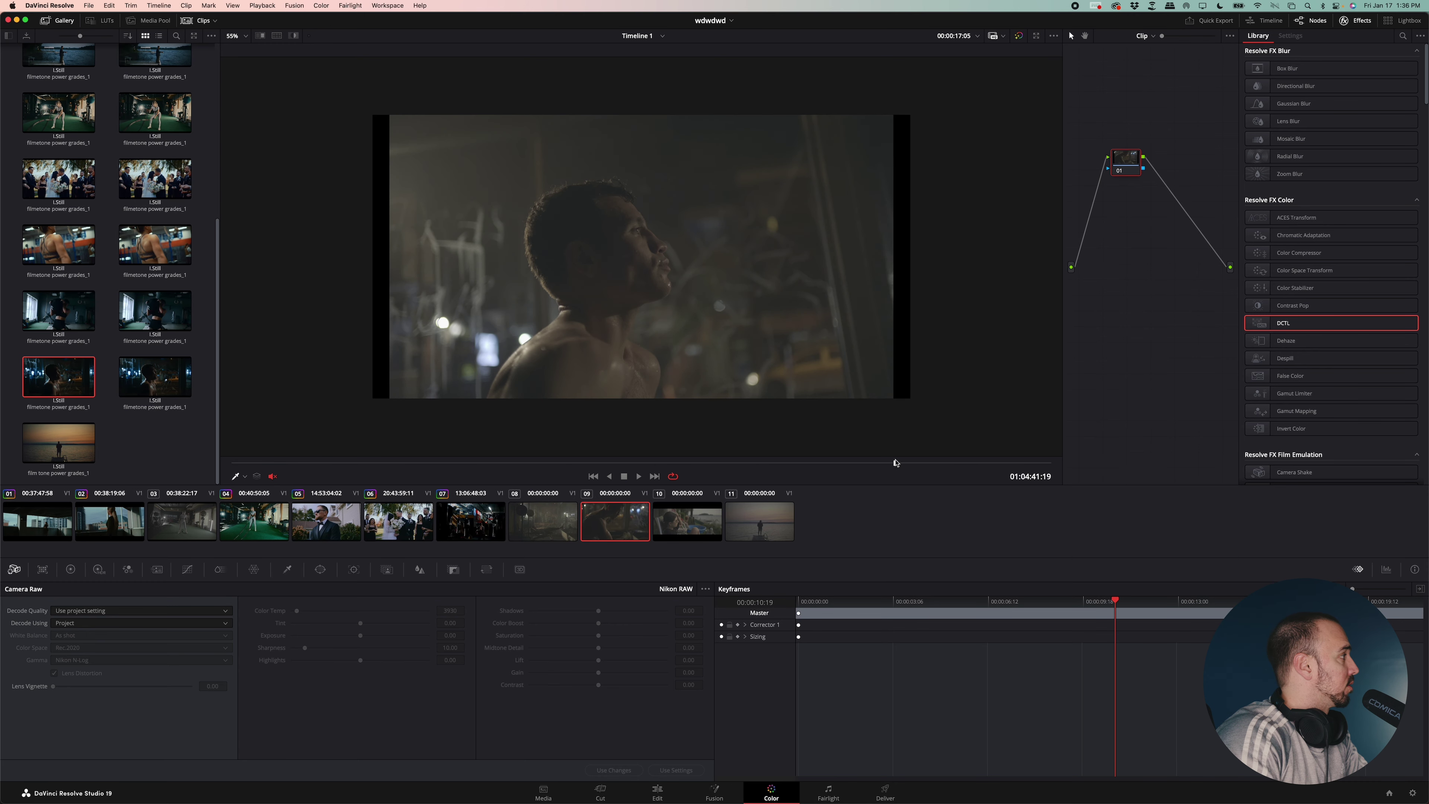
left_click_drag(59, 376, 666, 334)
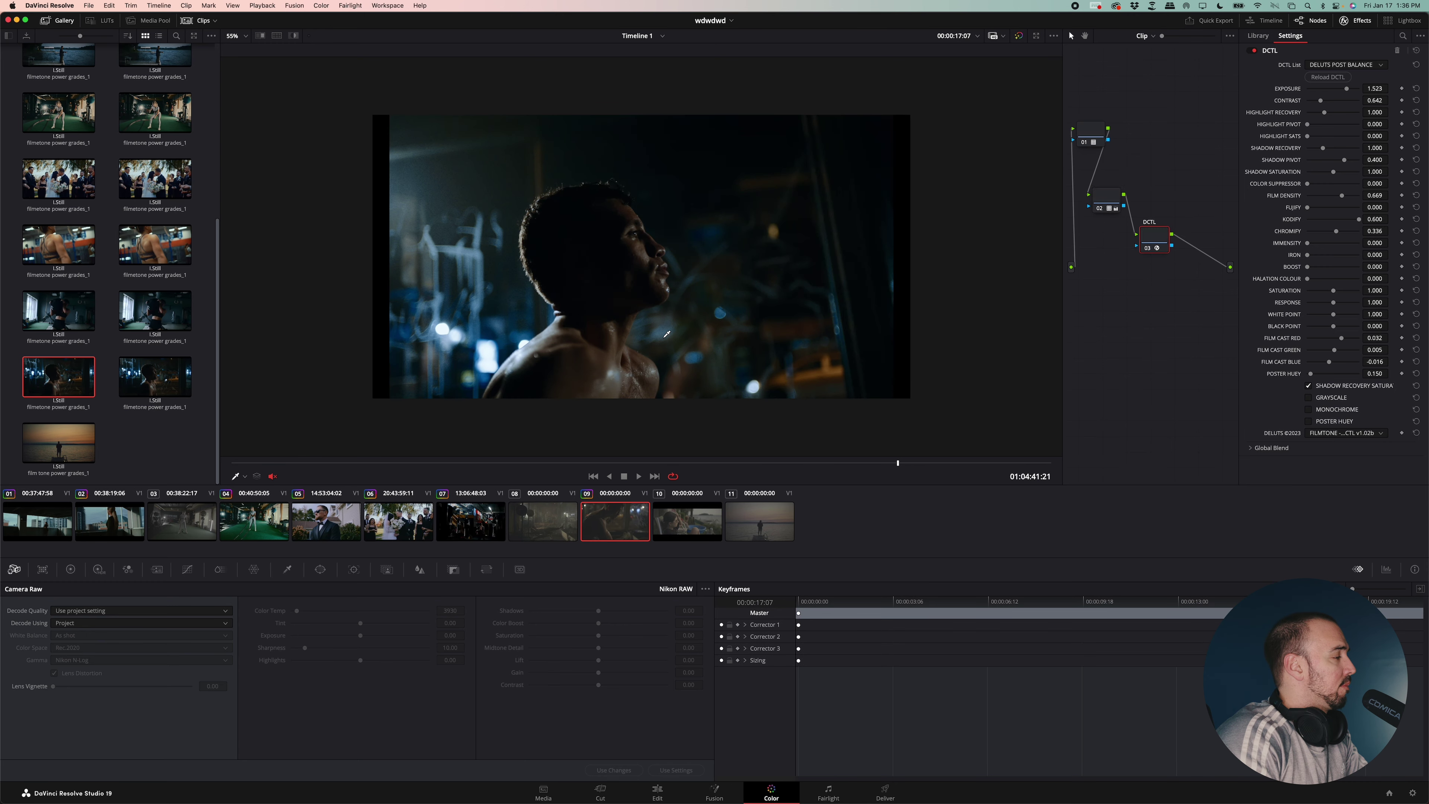
Step: Review the graded boxer clip on the Edit page by playing and scrubbing it back to 01:04:38:13
left_click(657, 791)
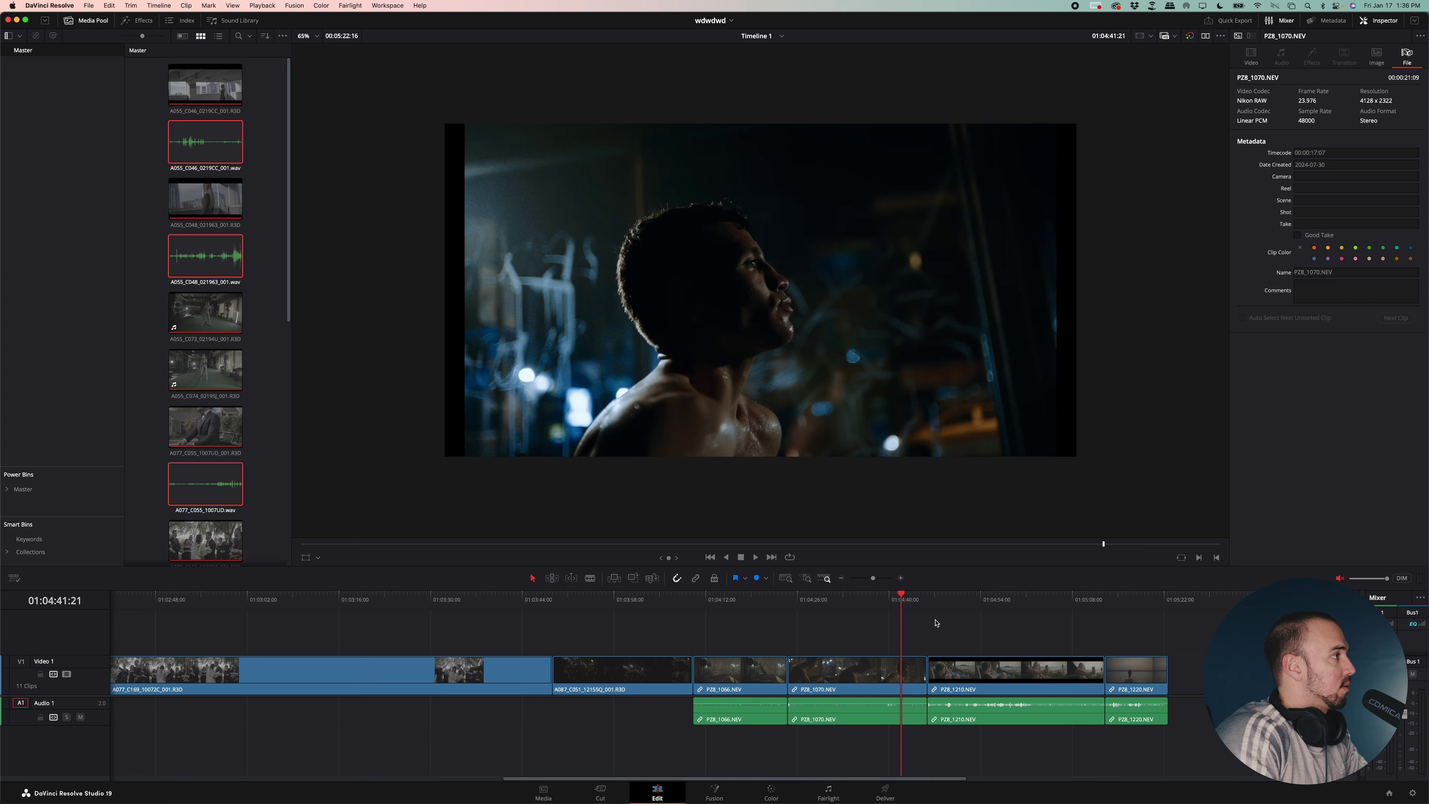
key("space")
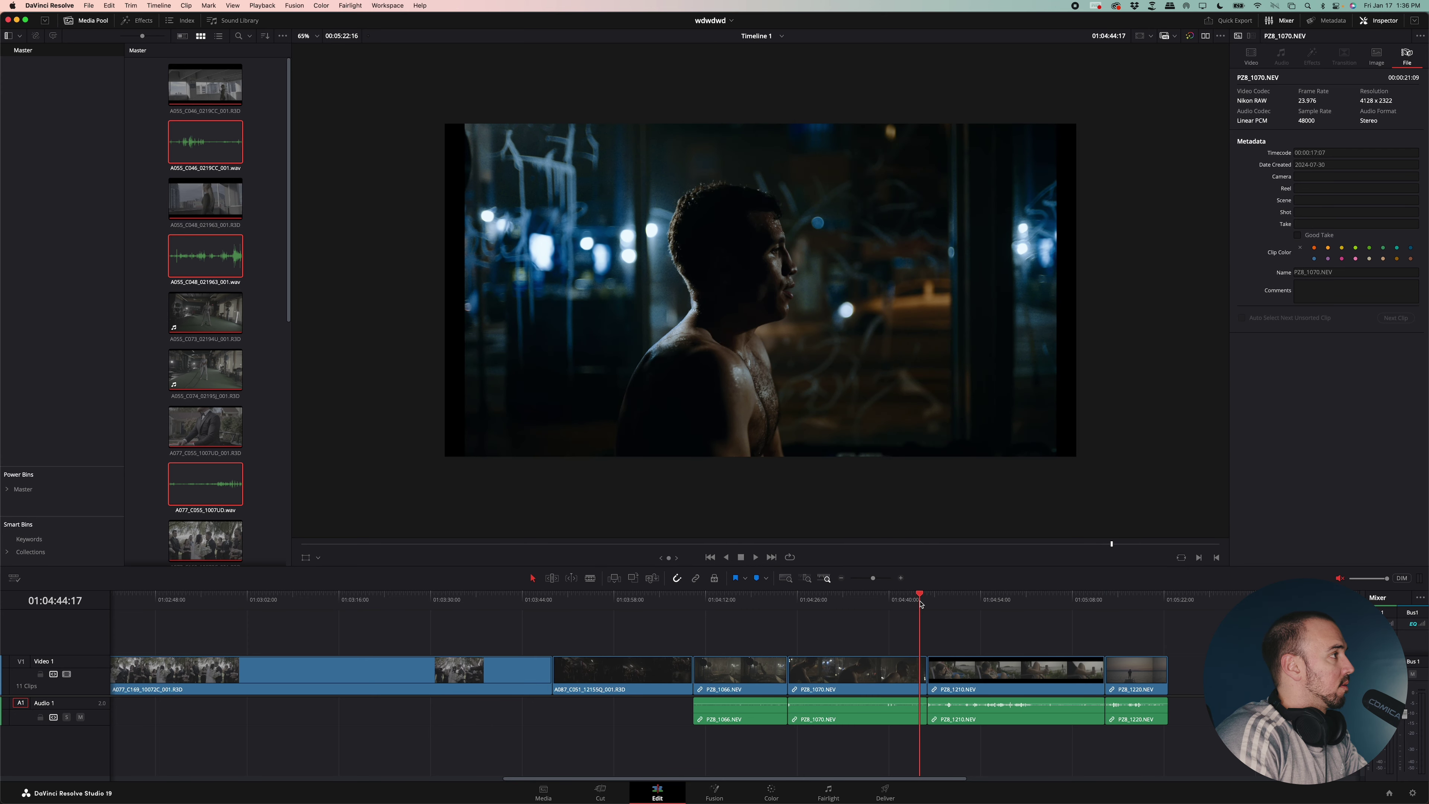
left_click_drag(906, 598, 879, 601)
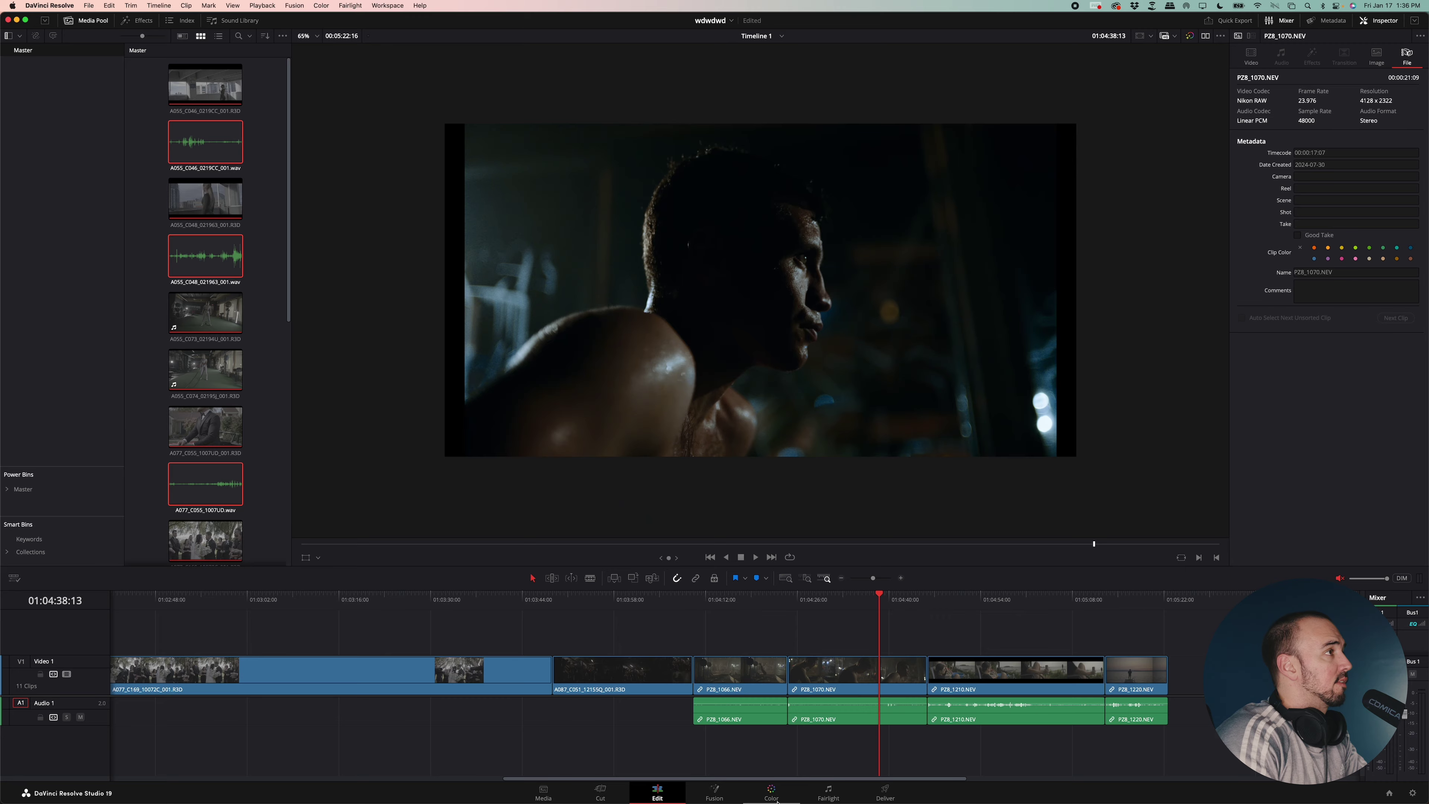
Step: Try the DELUTS_TRANSFORM_NIKON_NLOG_B transform on node 01 of the boxer clip on the Color page
key("shift+6")
left_click(1092, 133)
right_click(1099, 139)
mouse_move(1126, 242)
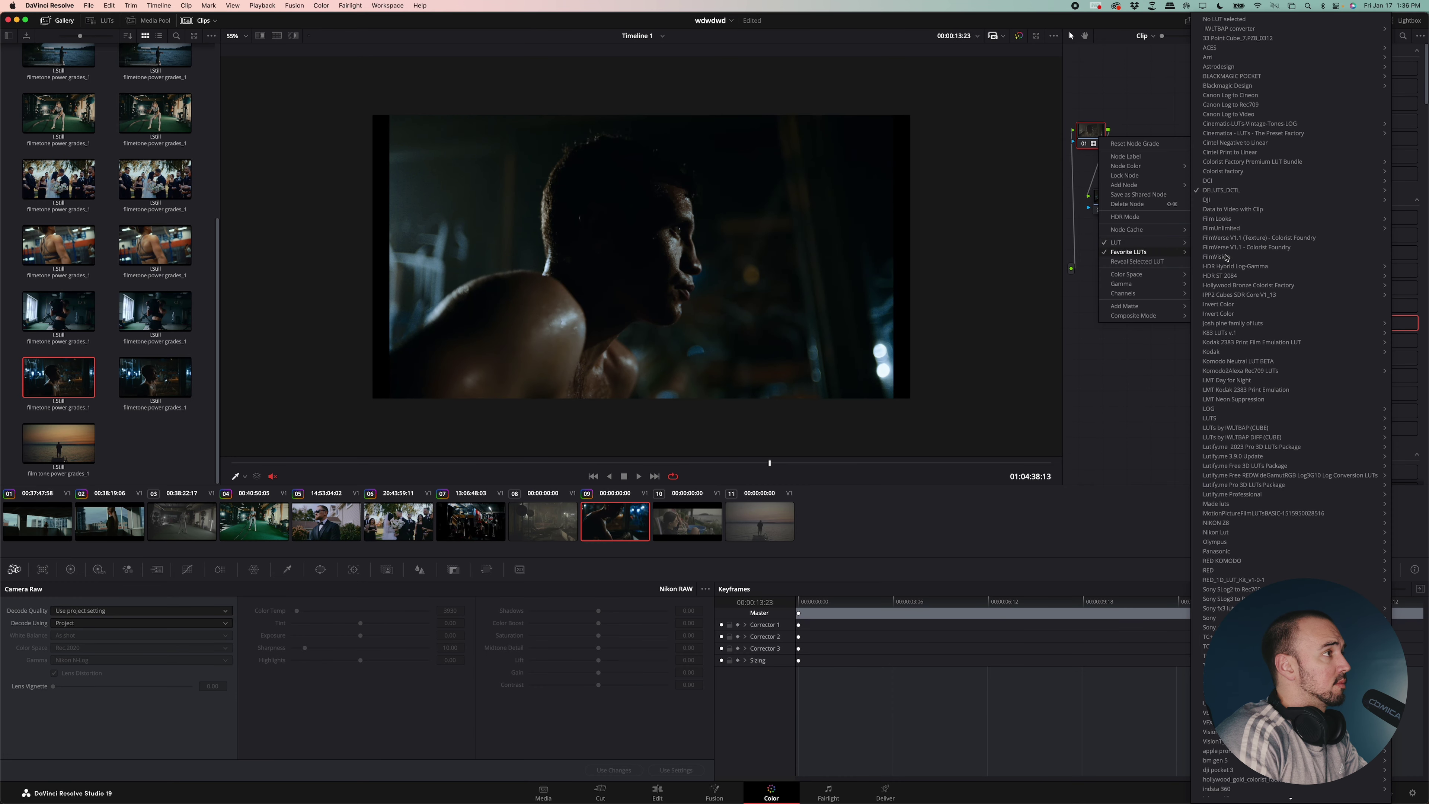
mouse_move(1266, 190)
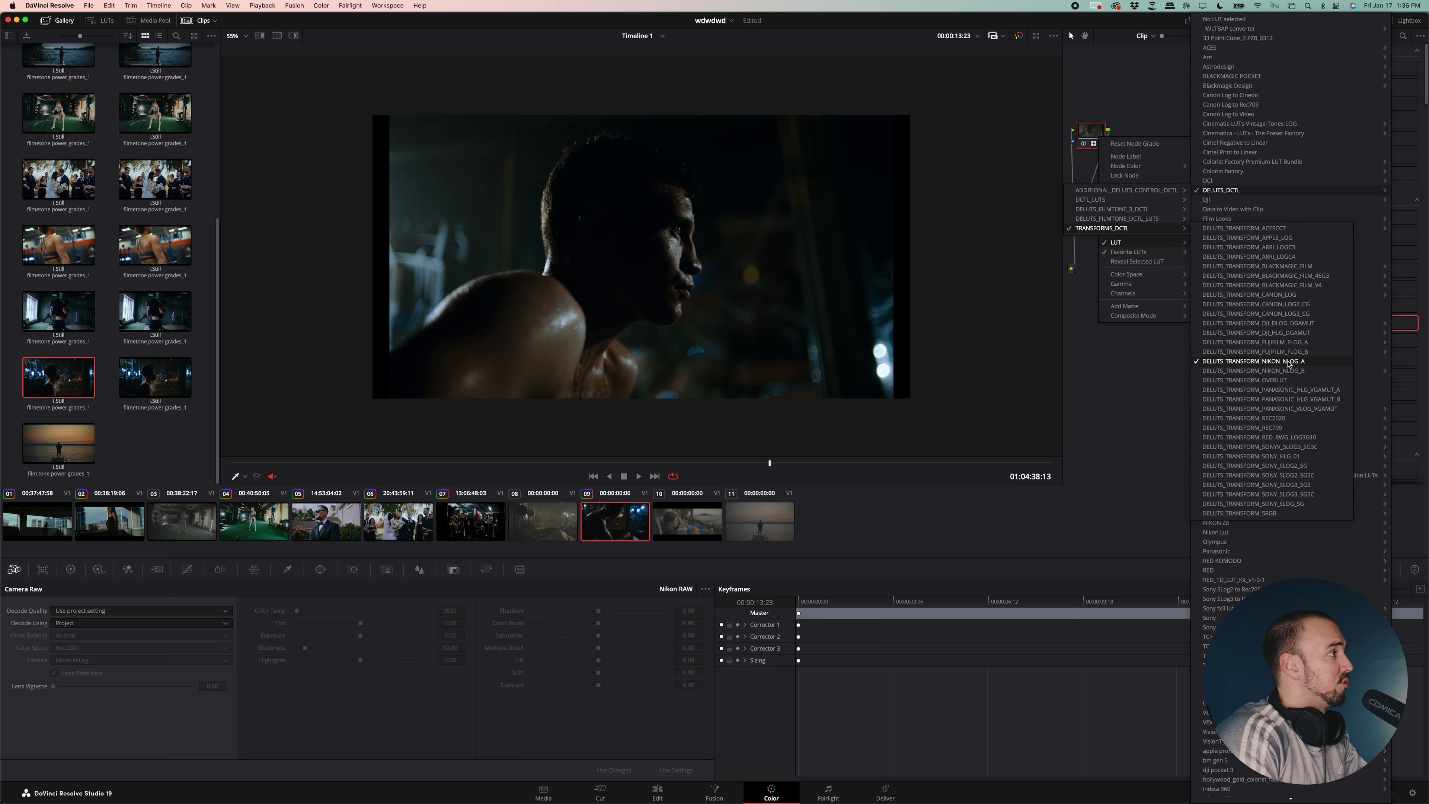
left_click(1266, 370)
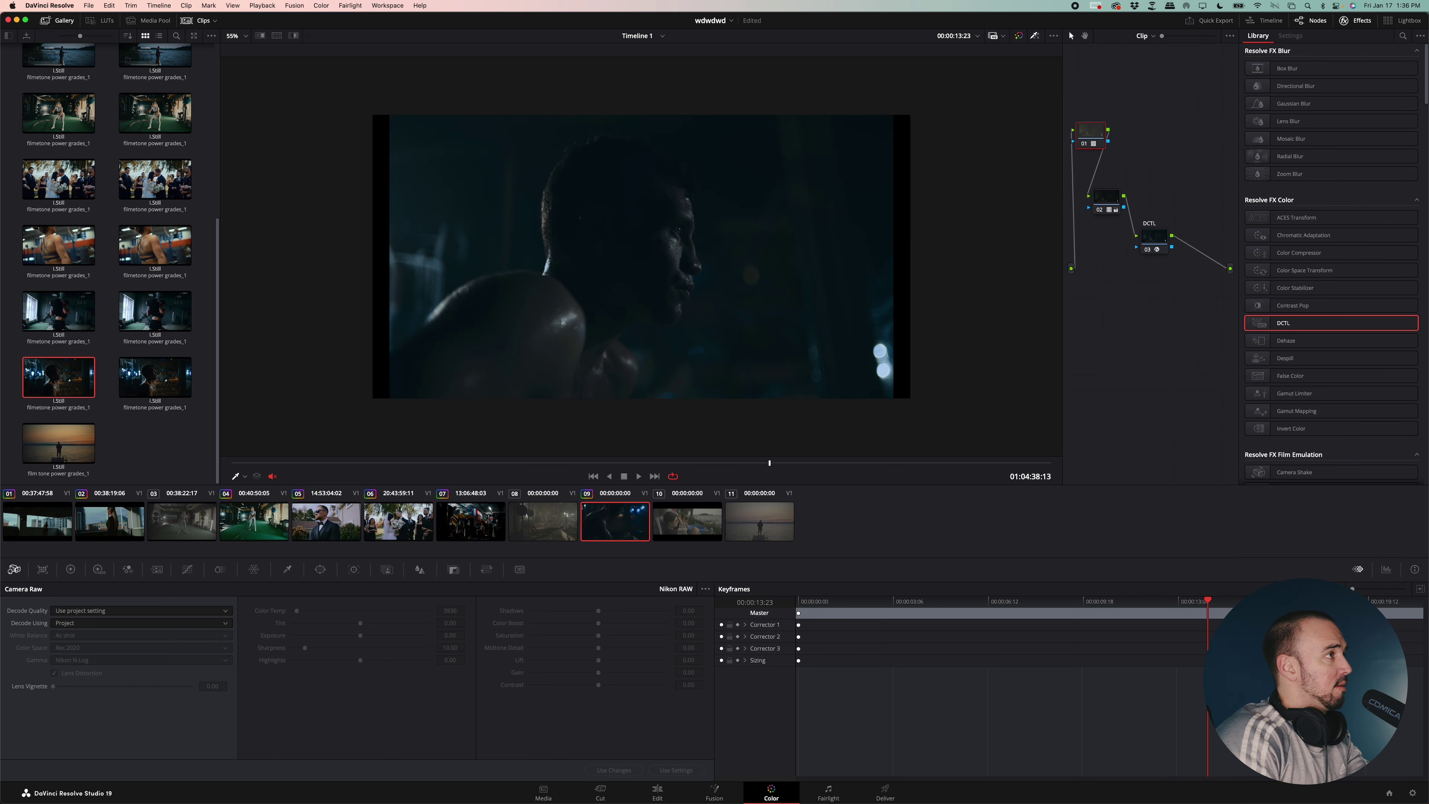
Step: Switch the transform LUT on the boxer clip's node 01 back to DELUTS_TRANSFORM_NIKON_NLOG_A
right_click(1089, 134)
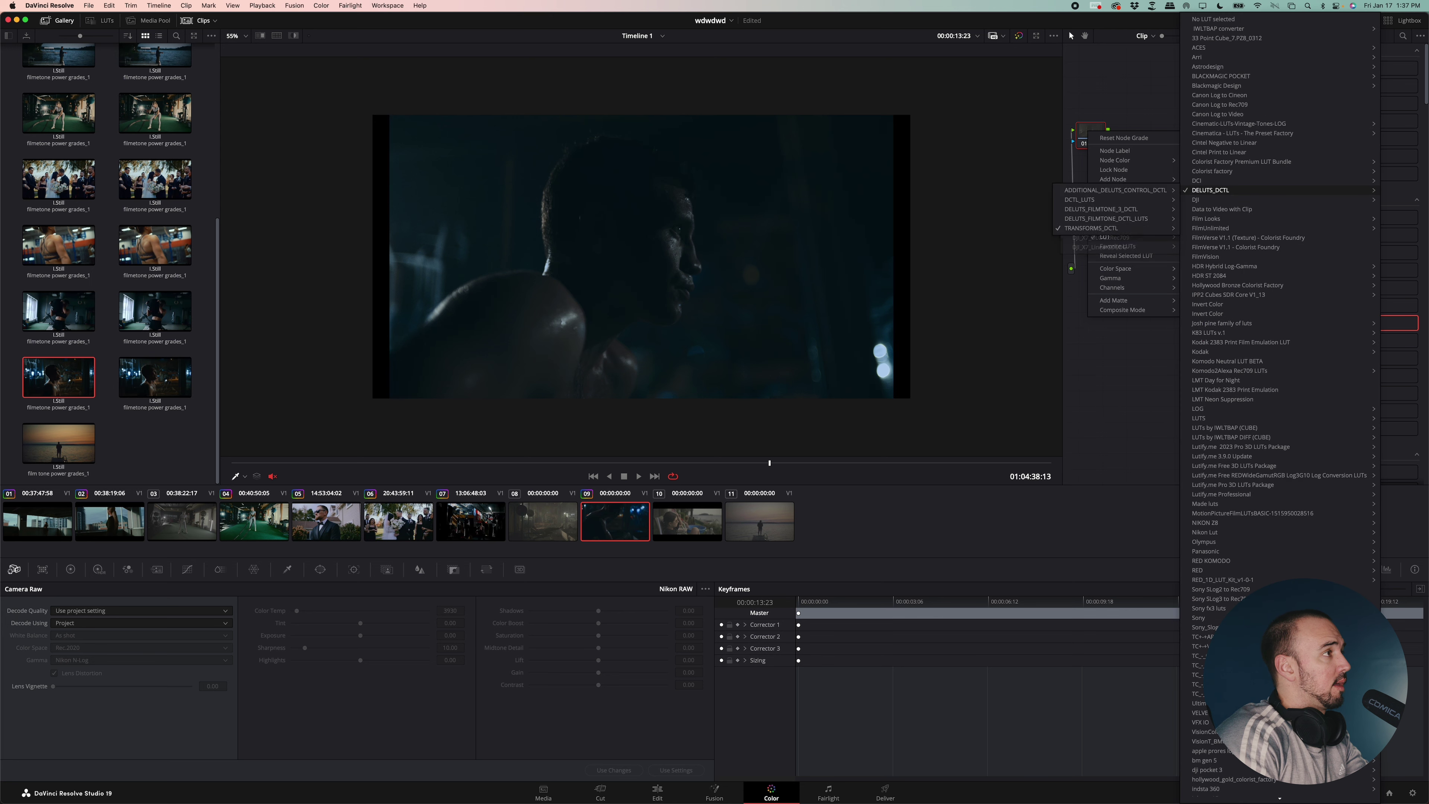
mouse_move(1233, 191)
mouse_move(1091, 228)
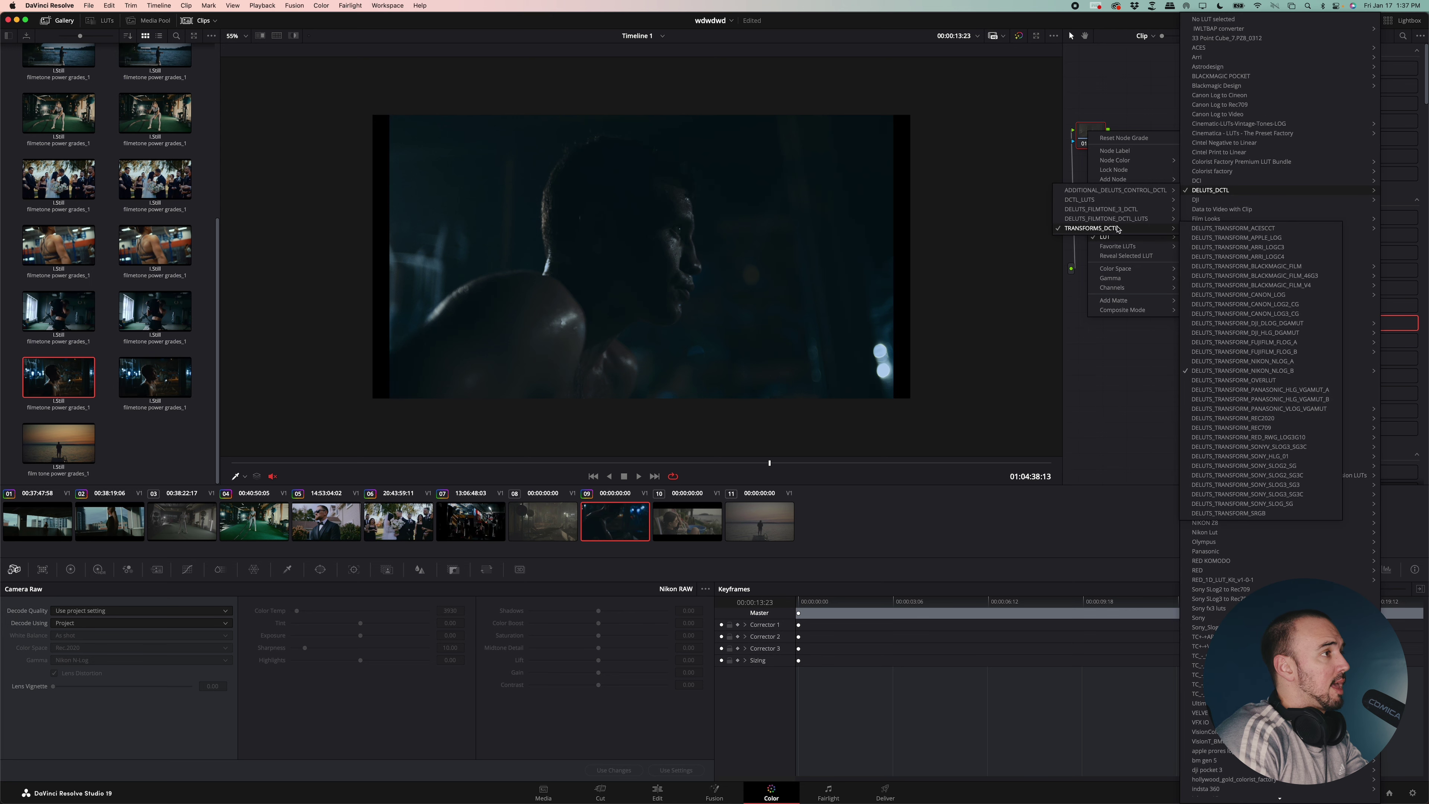
left_click(1300, 361)
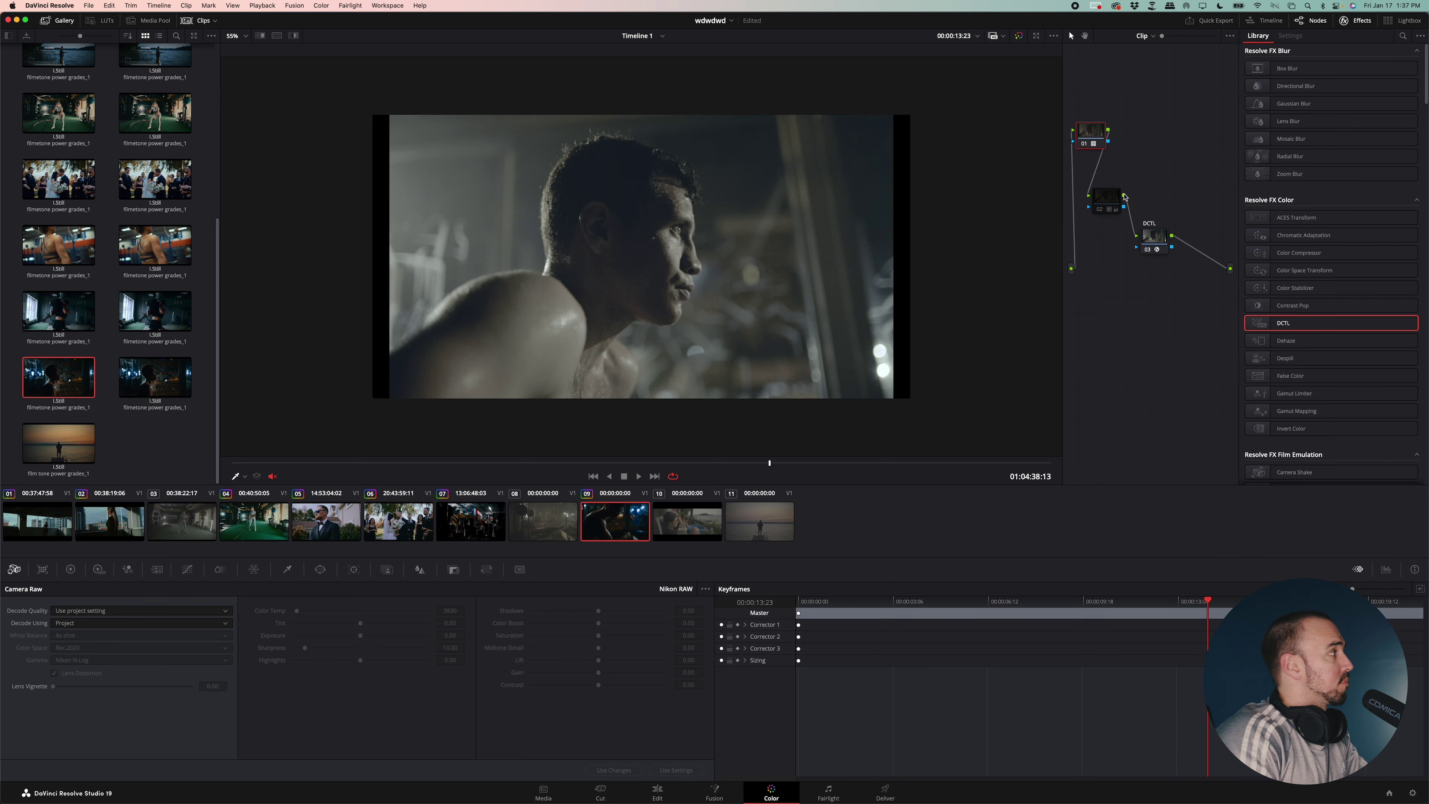
Step: Preview the Filmtone LUTs on node 02, and set node 03's post balance Immensity to 0.331 and Chromify to 0.138
left_click(1106, 200)
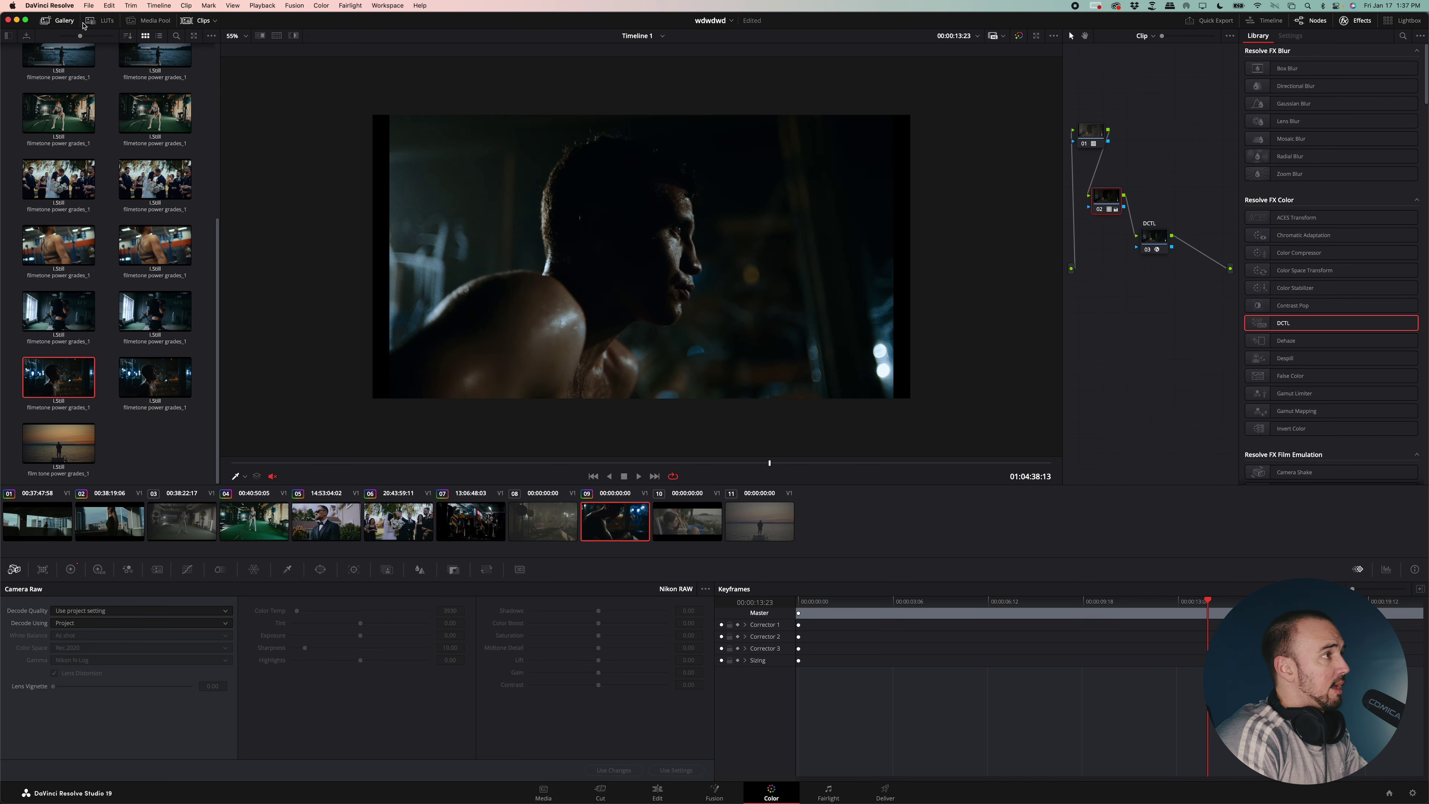
left_click(103, 21)
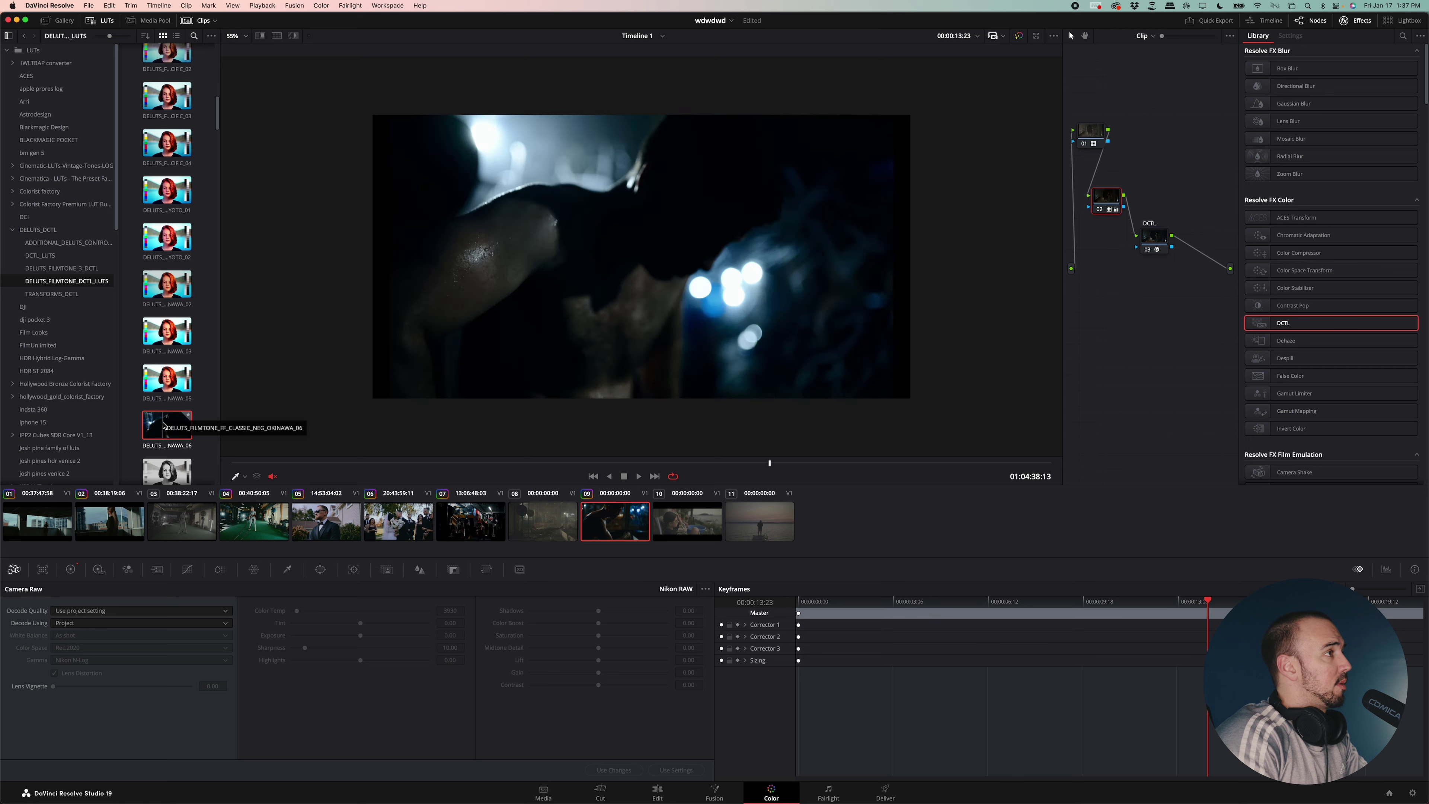
left_click(1157, 238)
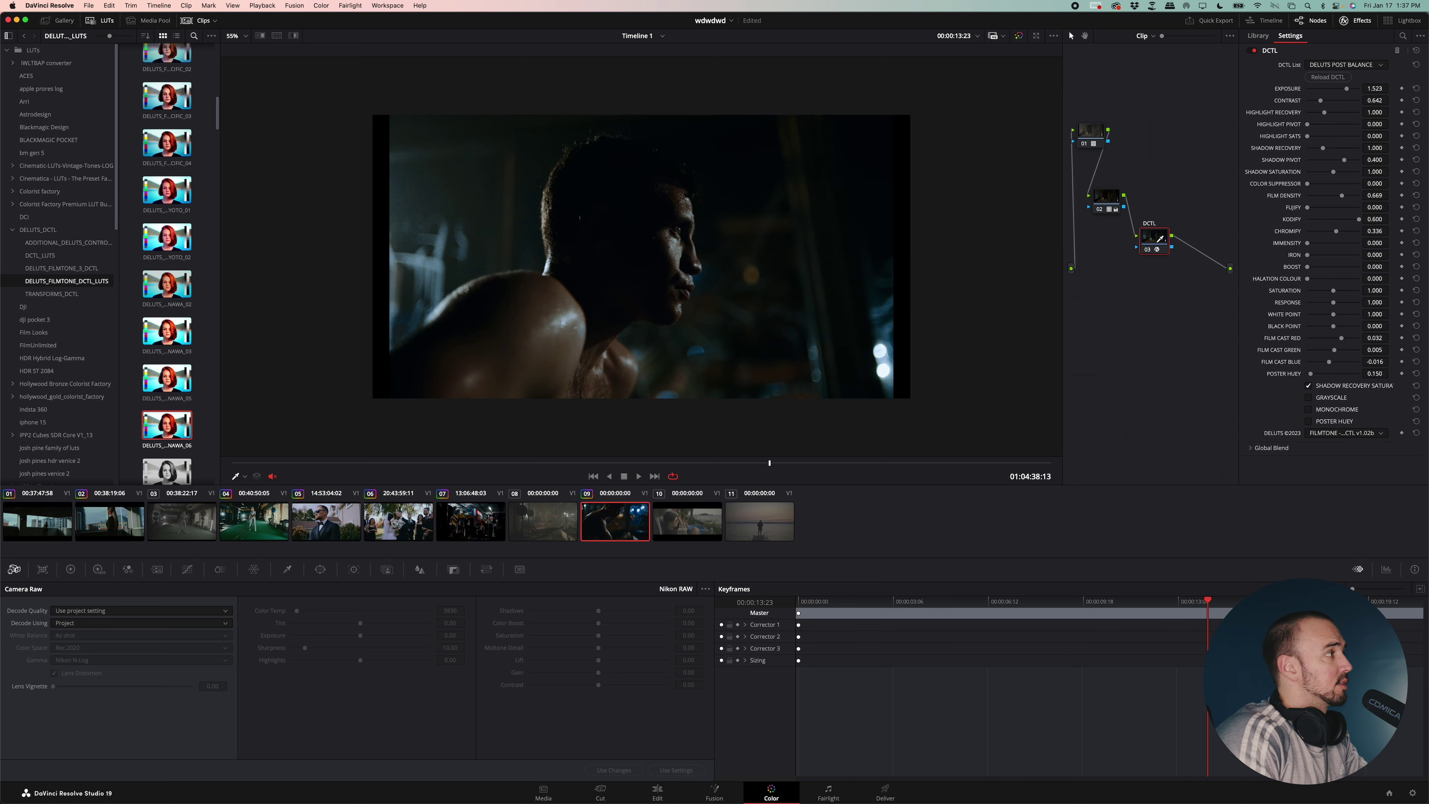
left_click_drag(1326, 240, 1328, 241)
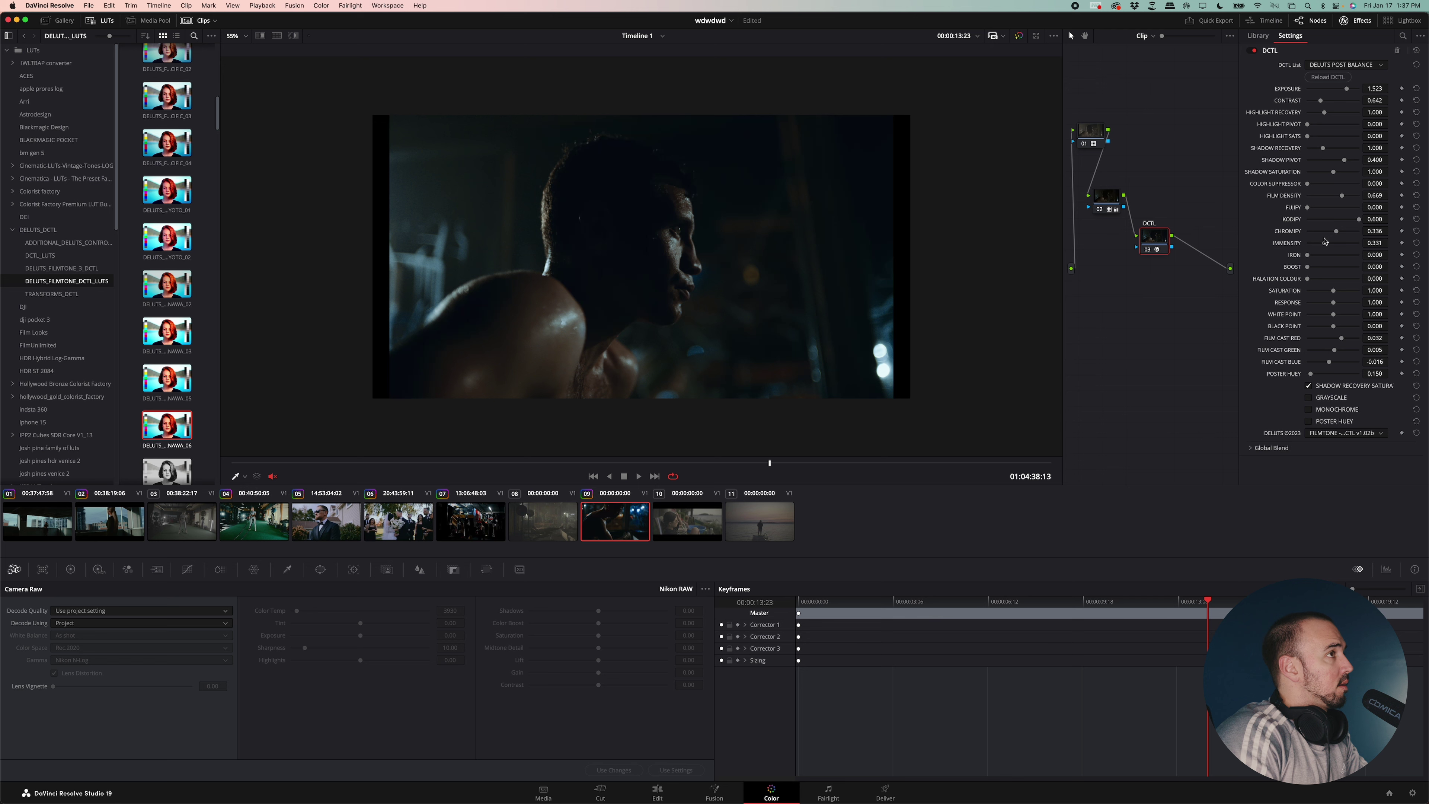
mouse_move(1321, 231)
left_mouse_down()
mouse_move(1338, 234)
mouse_move(1287, 239)
mouse_move(1331, 232)
mouse_move(1319, 232)
left_mouse_up()
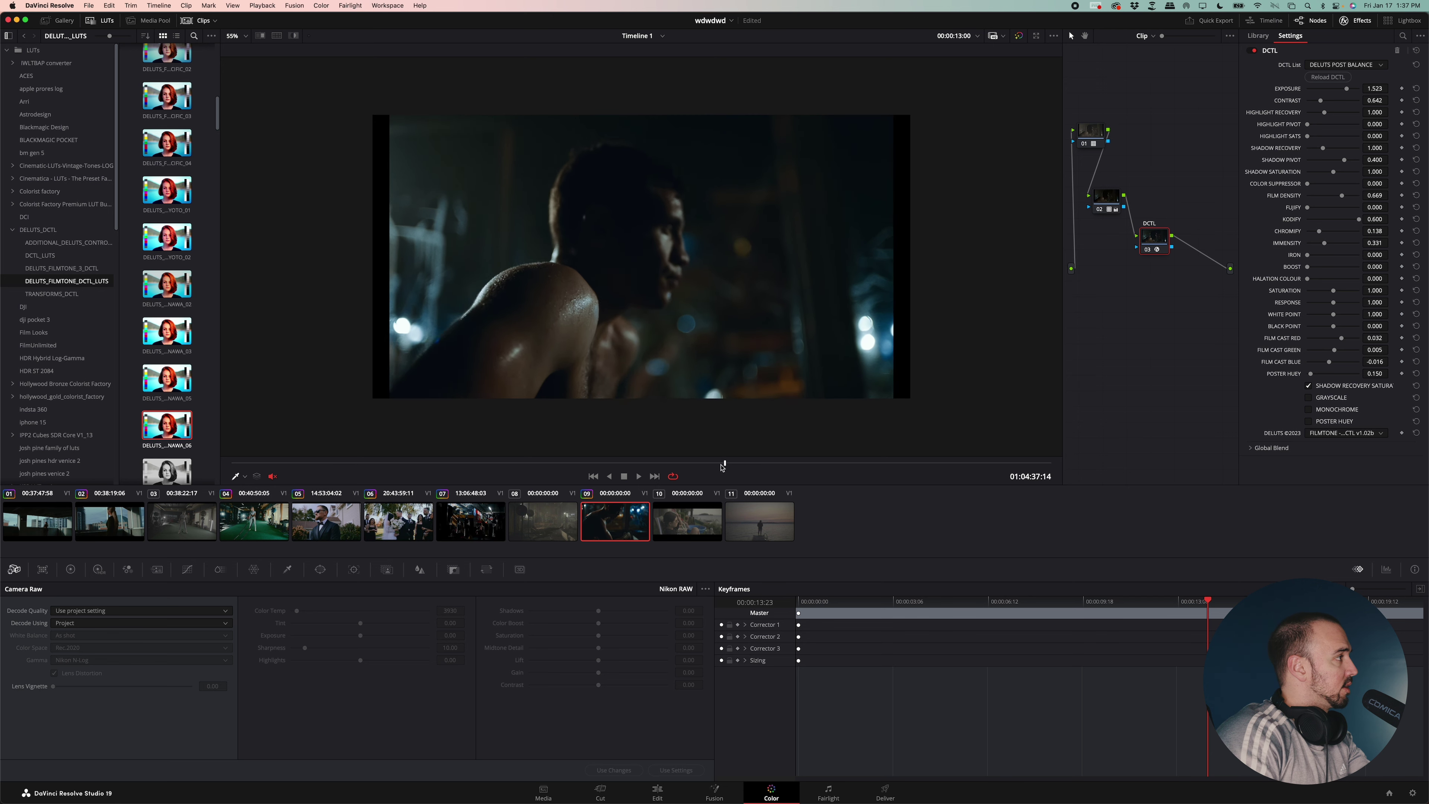
Step: Scrub the boxer clip to 01:04:38:14 and grab a still of its grade
left_click_drag(687, 463, 771, 463)
right_click(734, 327)
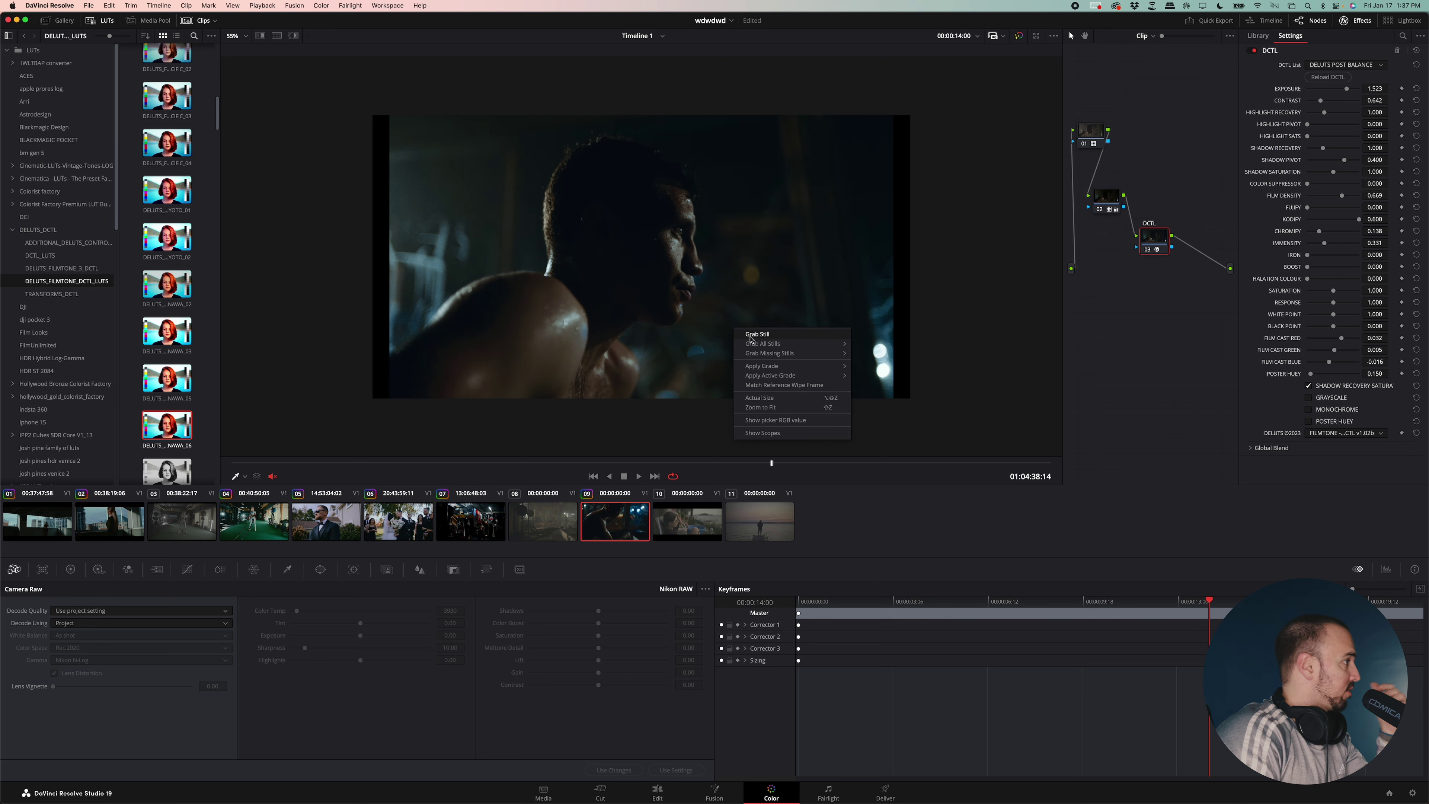
key("Escape")
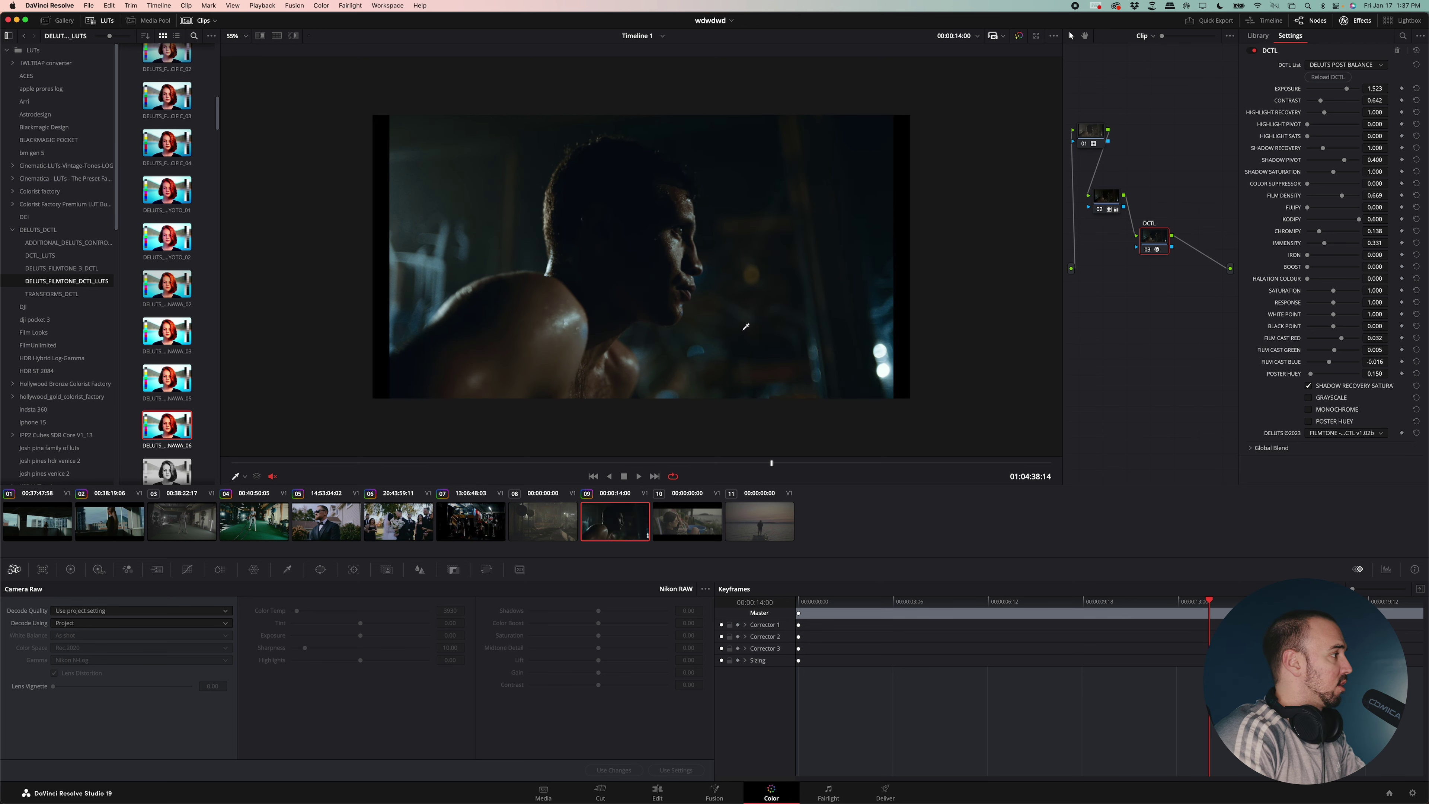
Step: Apply the newly grabbed boxer still from the gallery to clip 08, the person lying on the gym bench
left_click(564, 513)
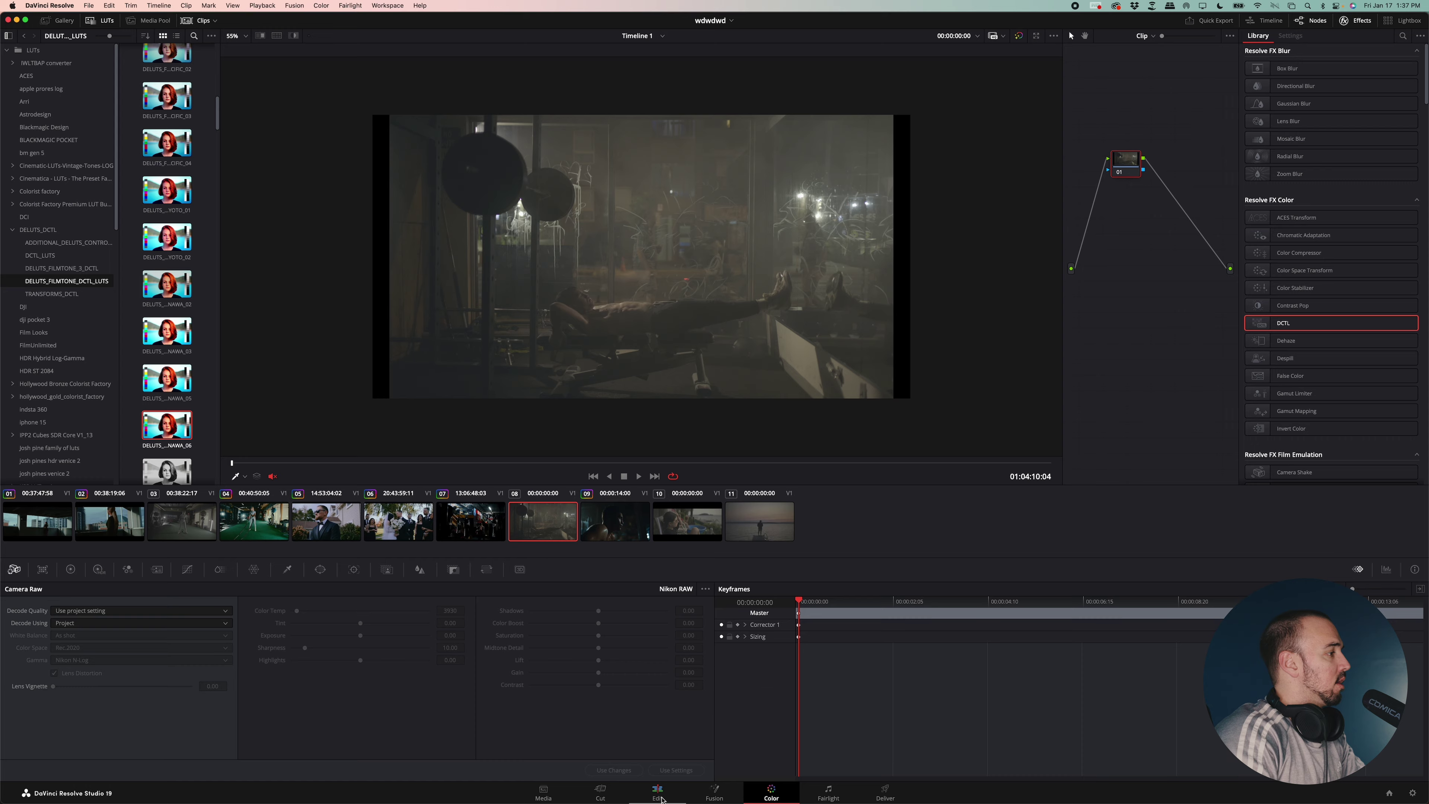
left_click(657, 790)
left_click(771, 791)
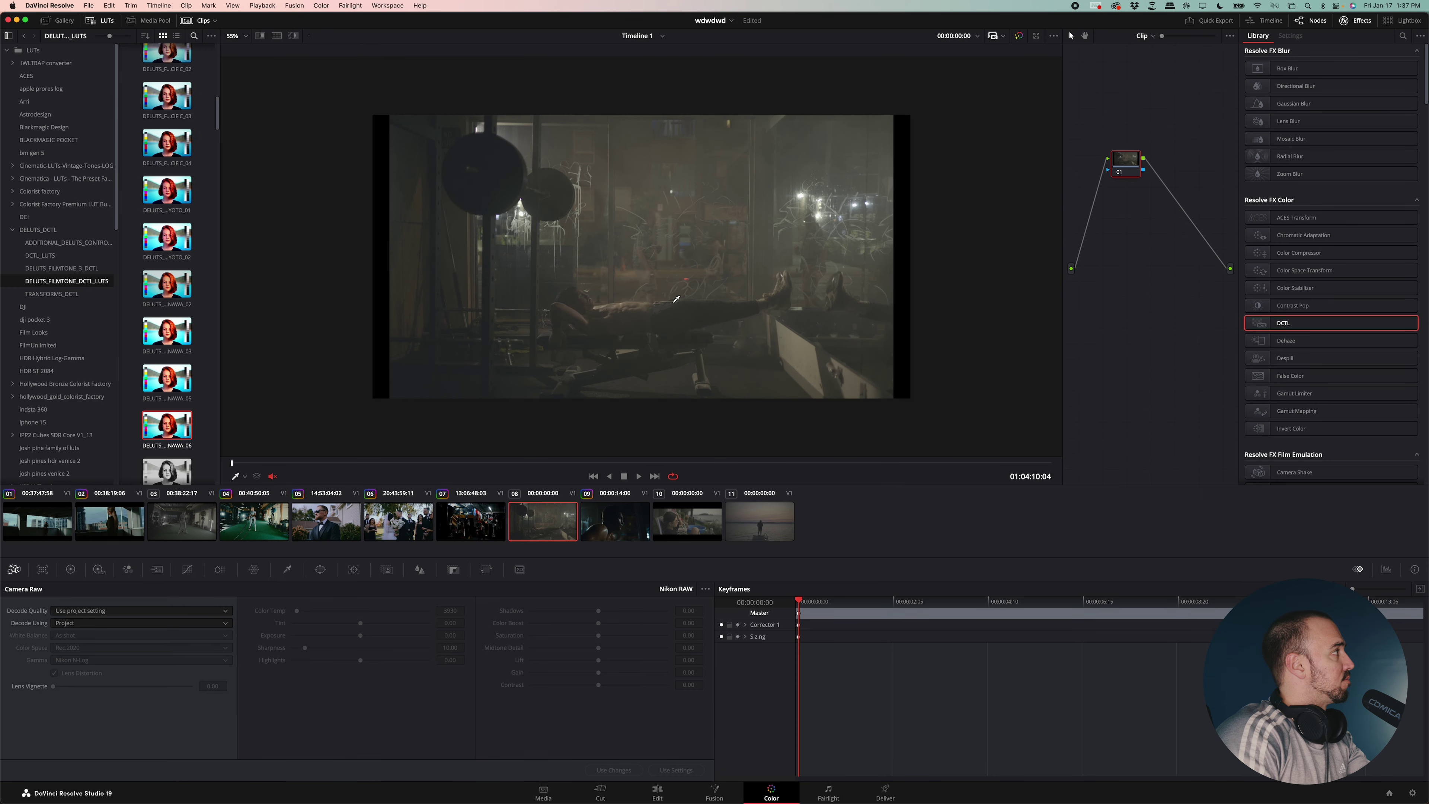
left_click(60, 20)
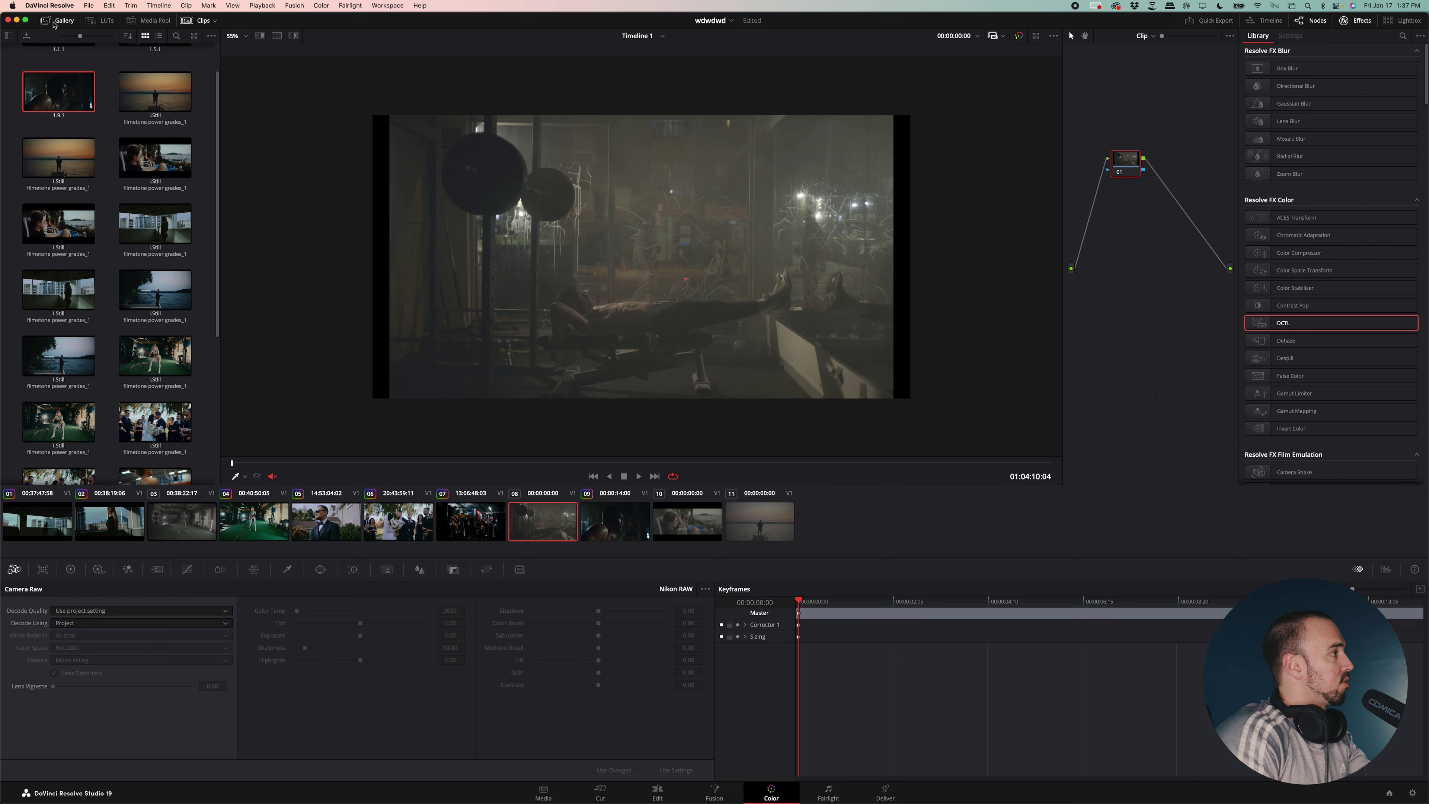
double_click(58, 91)
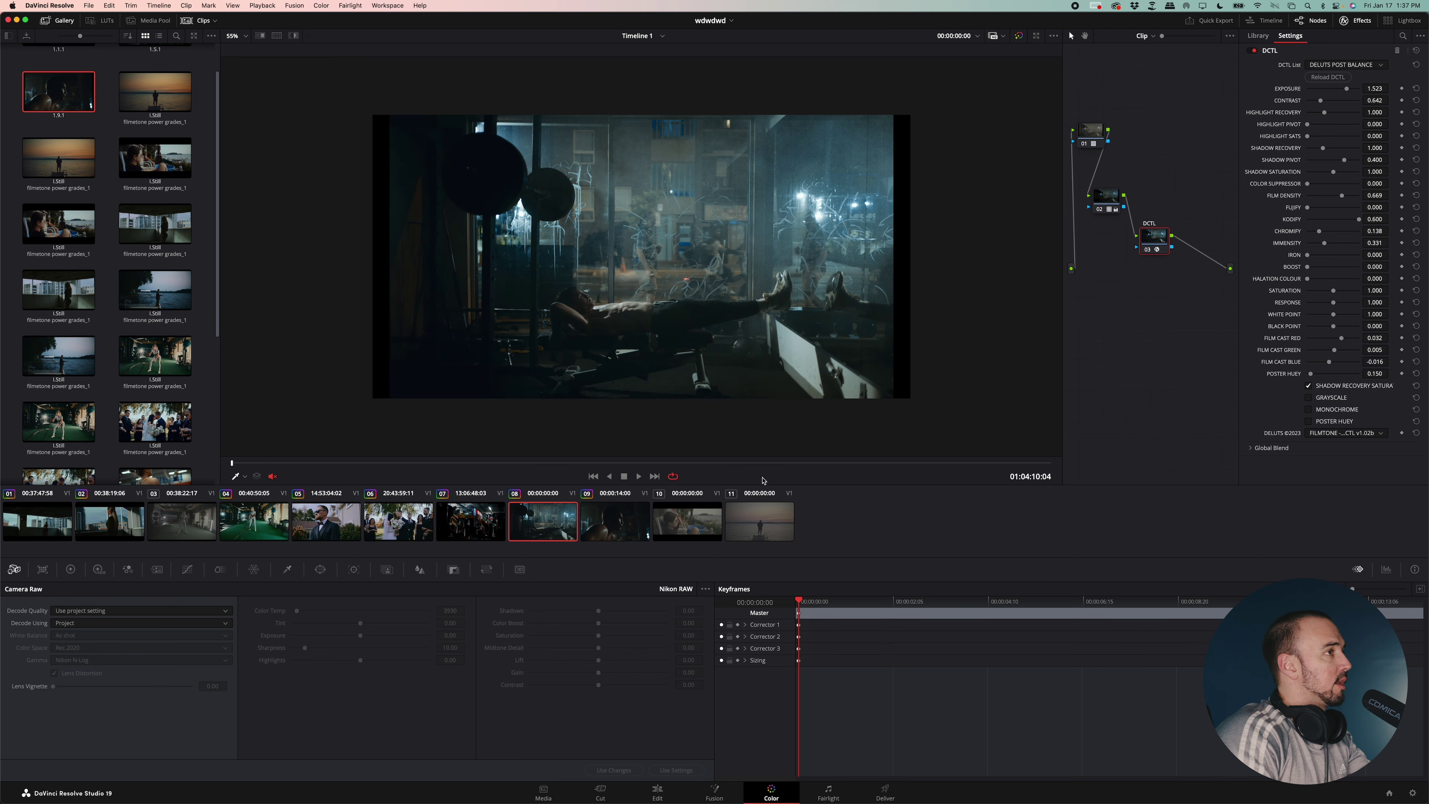
Step: Set clip 08's post balance Chromify to 0.424 and Immensity to 0.422, and choose Camera metadata for raw decoding
mouse_move(1382, 239)
left_mouse_down()
mouse_move(1321, 252)
mouse_move(1351, 232)
mouse_move(1306, 219)
mouse_move(1358, 231)
left_mouse_up()
left_click(141, 623)
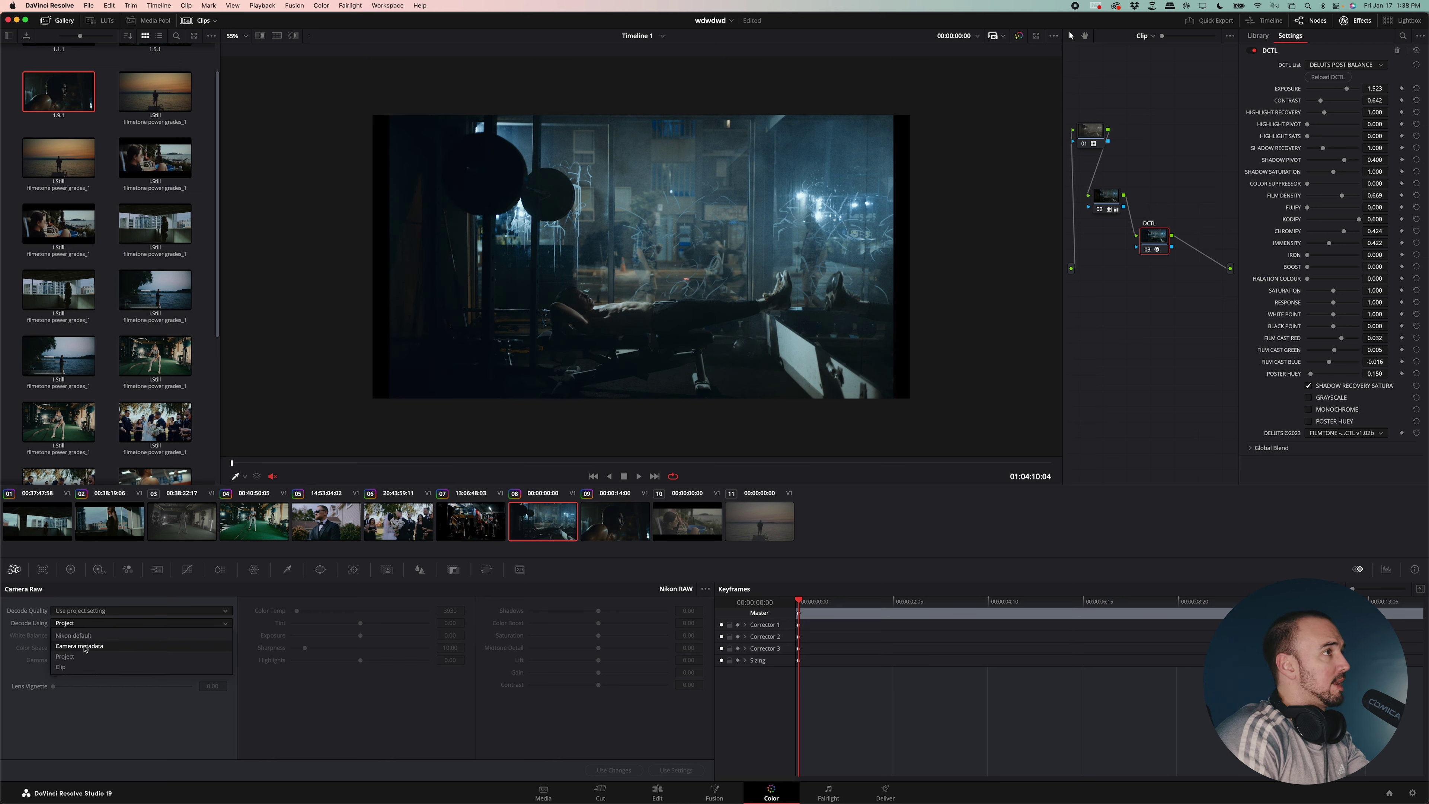
left_click(73, 647)
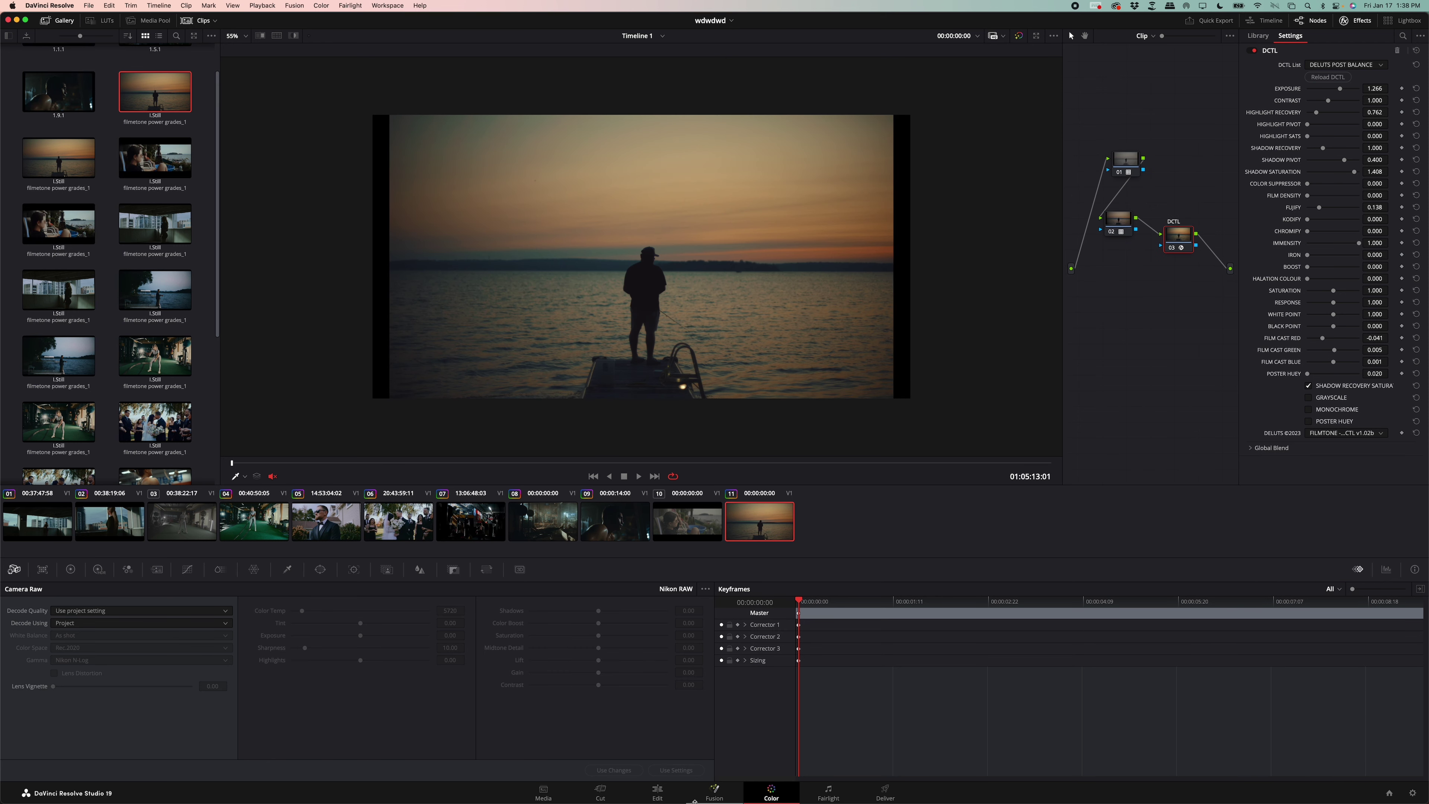
Step: Review the graded sunset dock clip in full screen, scrubbing through the shot
key("super+f")
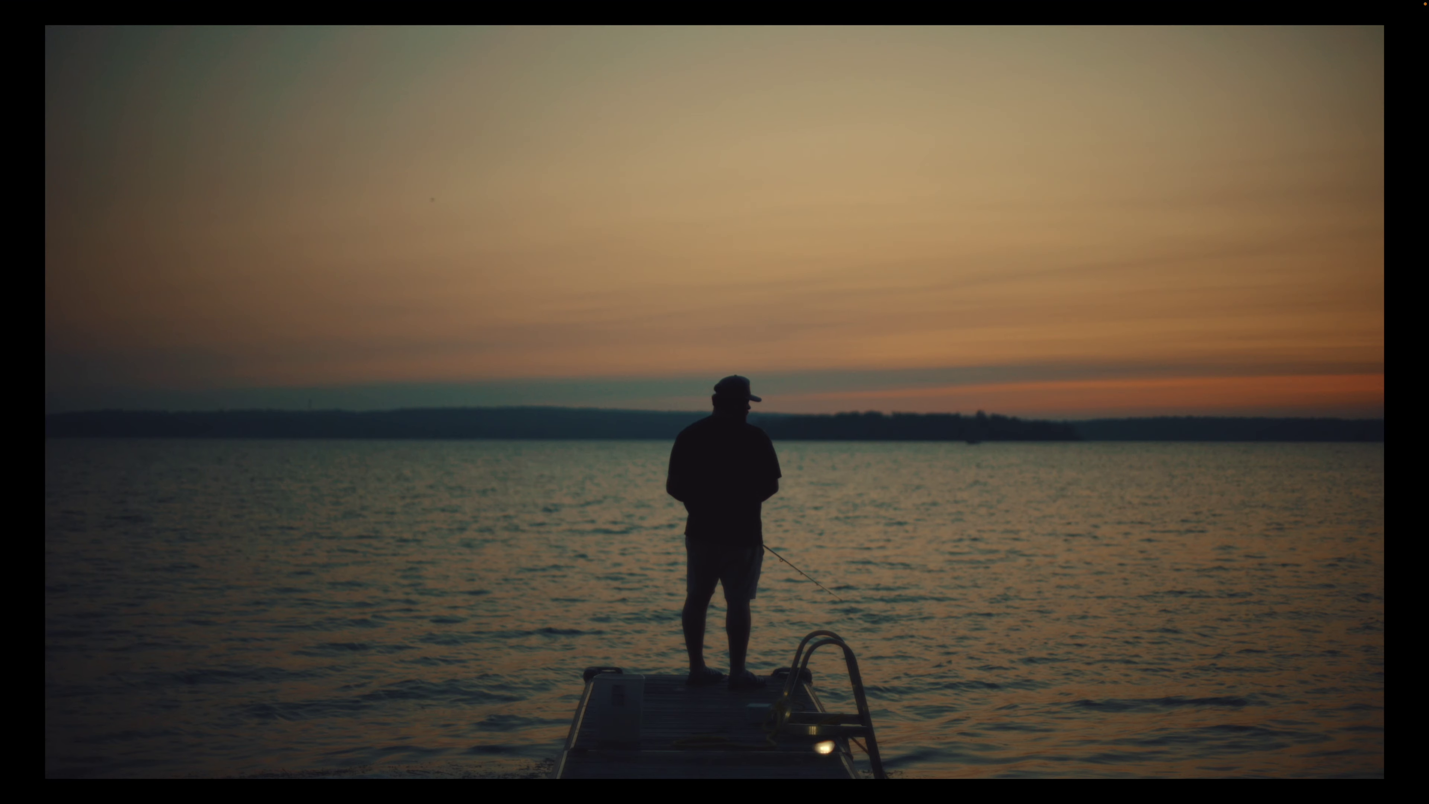
mouse_move(807, 751)
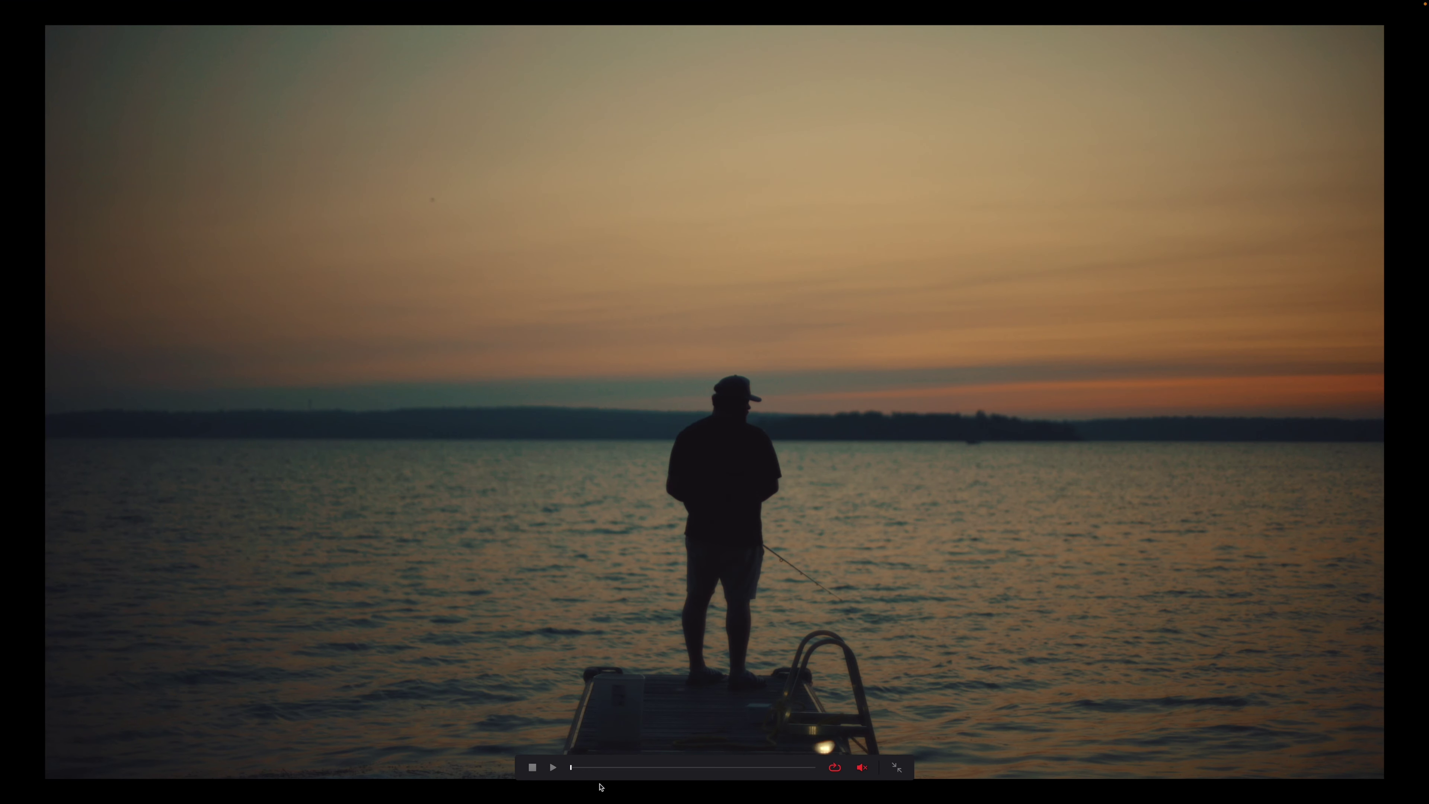
left_click_drag(600, 770, 718, 770)
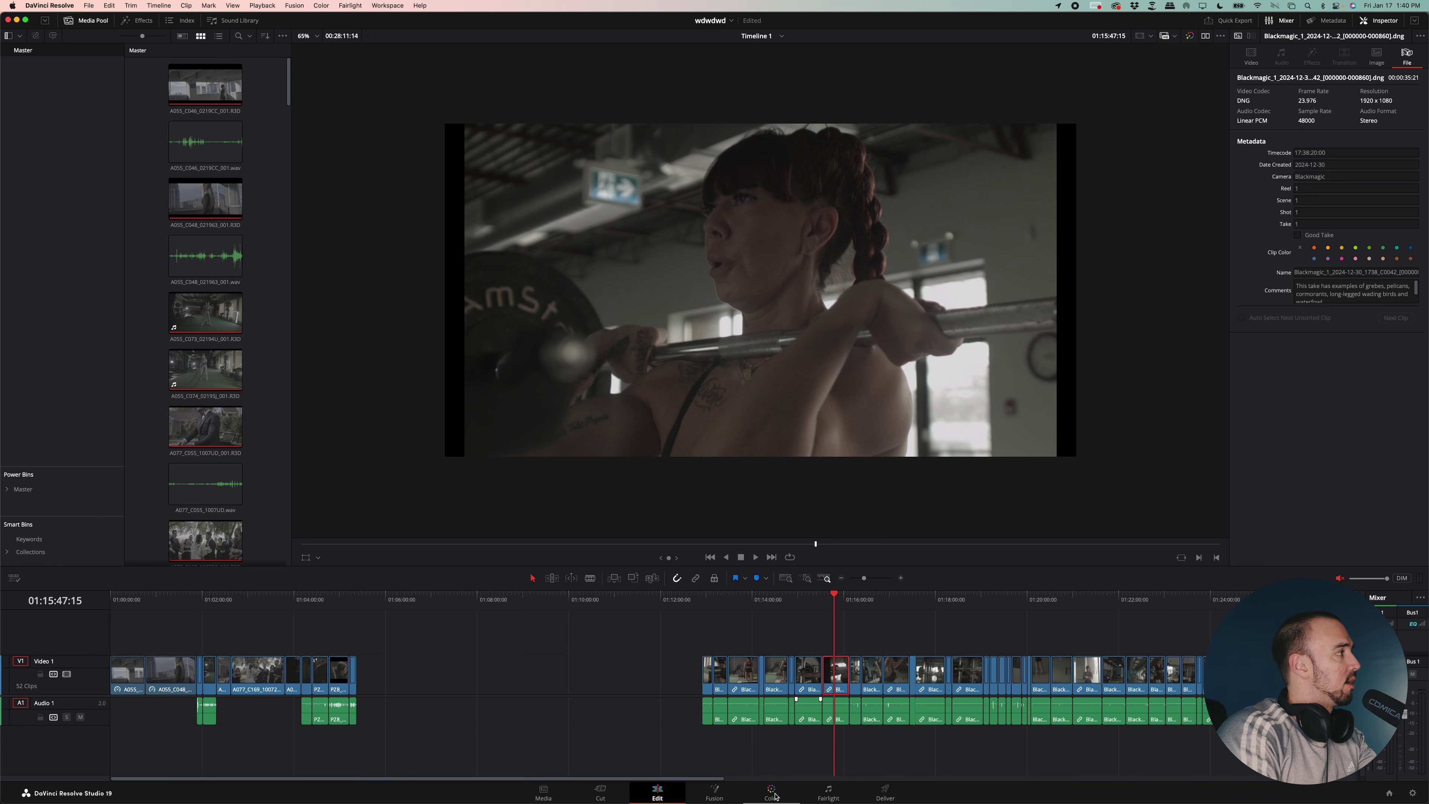
Step: Apply the dark teal gym still from the Filmtone power grades to clip 19, the barbell shot, and scrub to 01:16:01:16
left_click(771, 791)
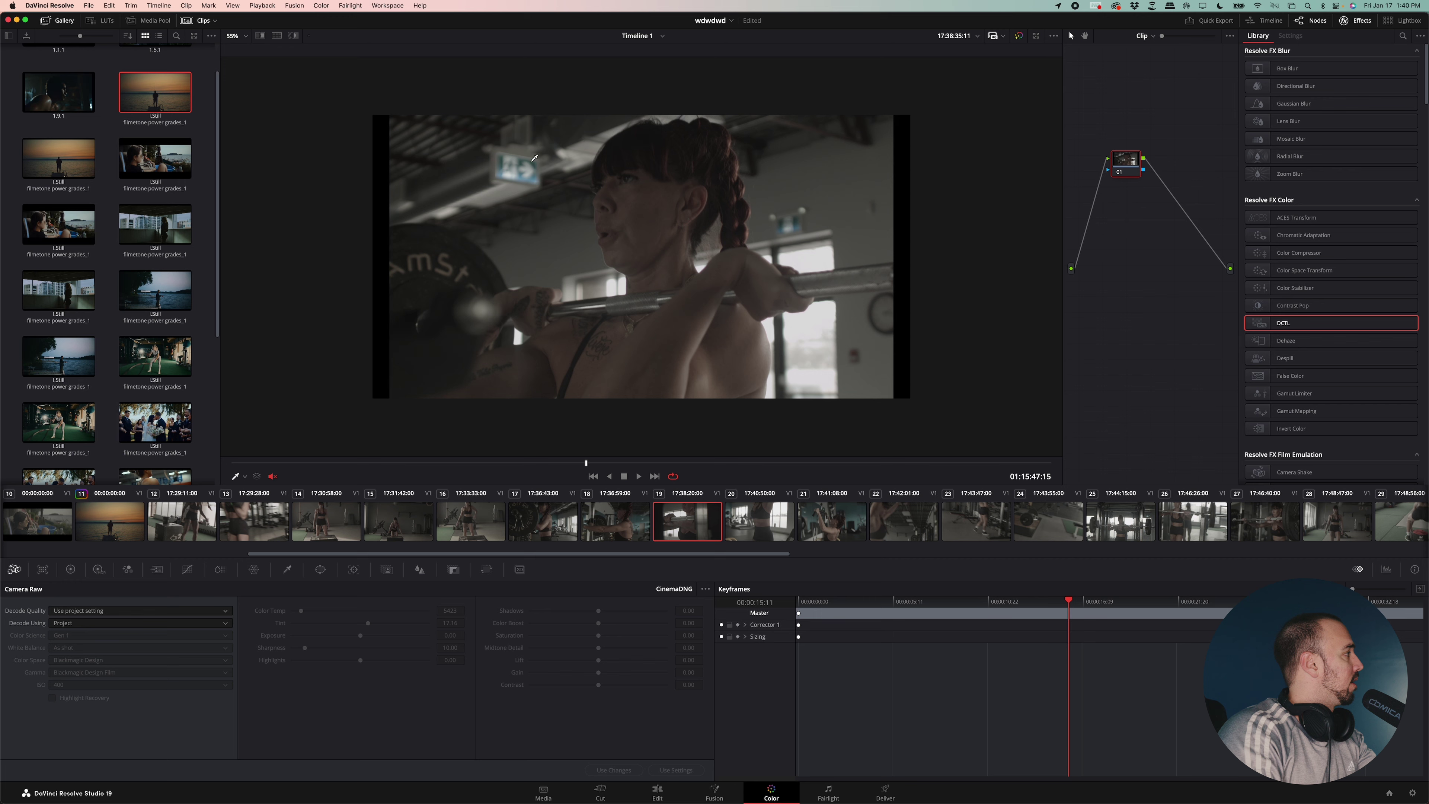
scroll(100, 301, "up", 1)
double_click(59, 376)
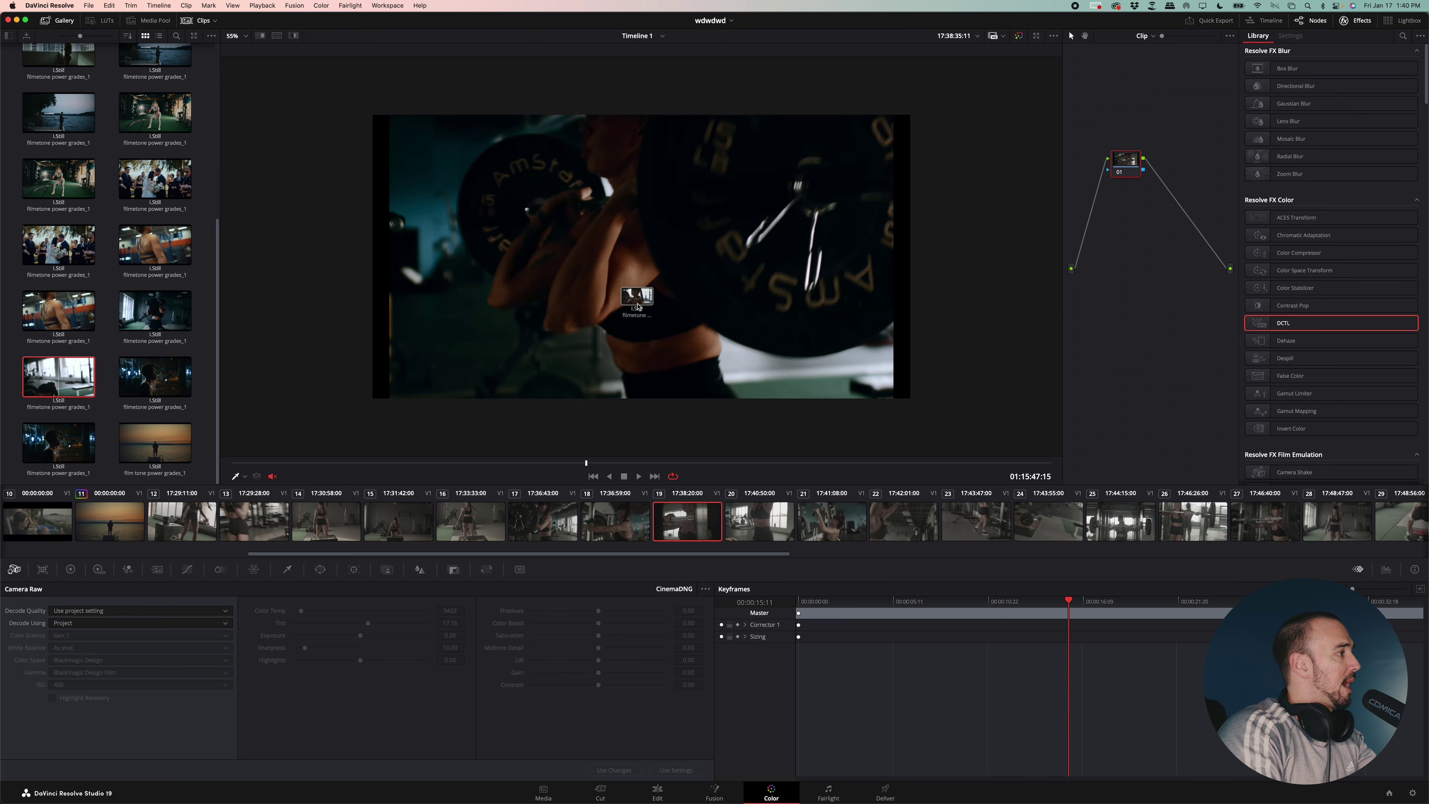
left_click_drag(699, 471, 908, 470)
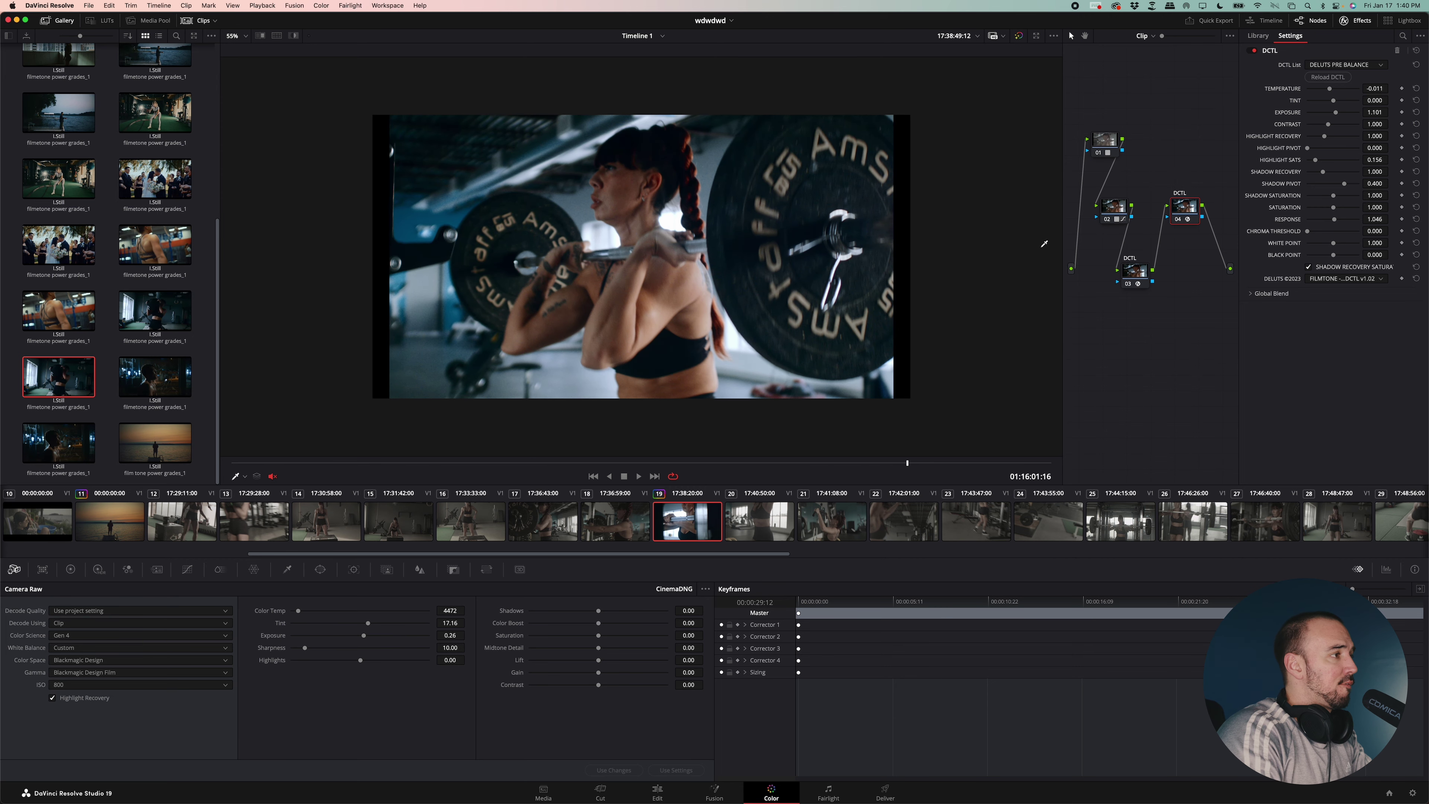
Step: Apply the same dark teal gym still to clip 28, the woman in the black sports top
left_click(1324, 528)
left_click_drag(513, 464, 475, 461)
left_click_drag(55, 368, 628, 277)
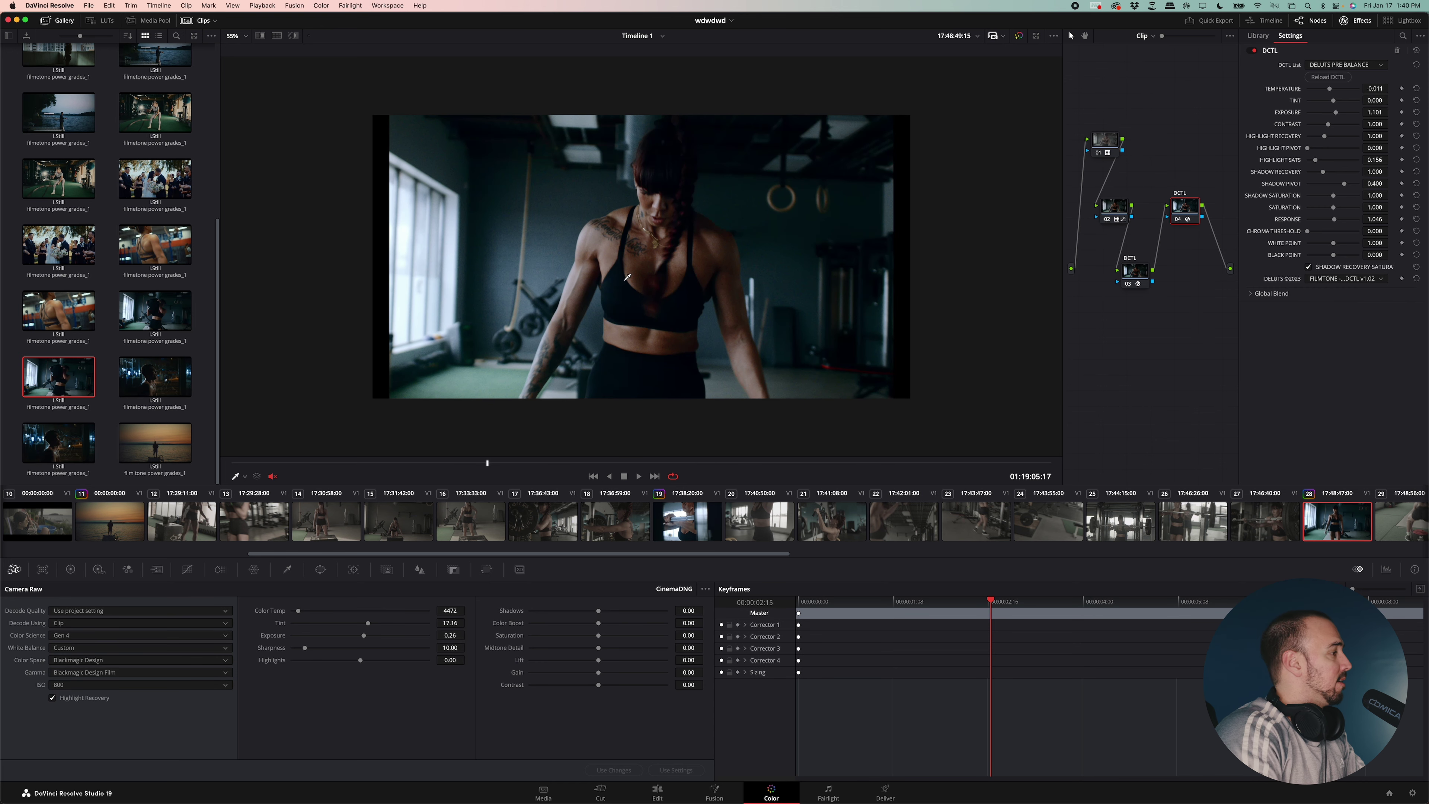
Step: Inspect the graded frame of clip 28 in full screen, then return to the Color page
key("super+f")
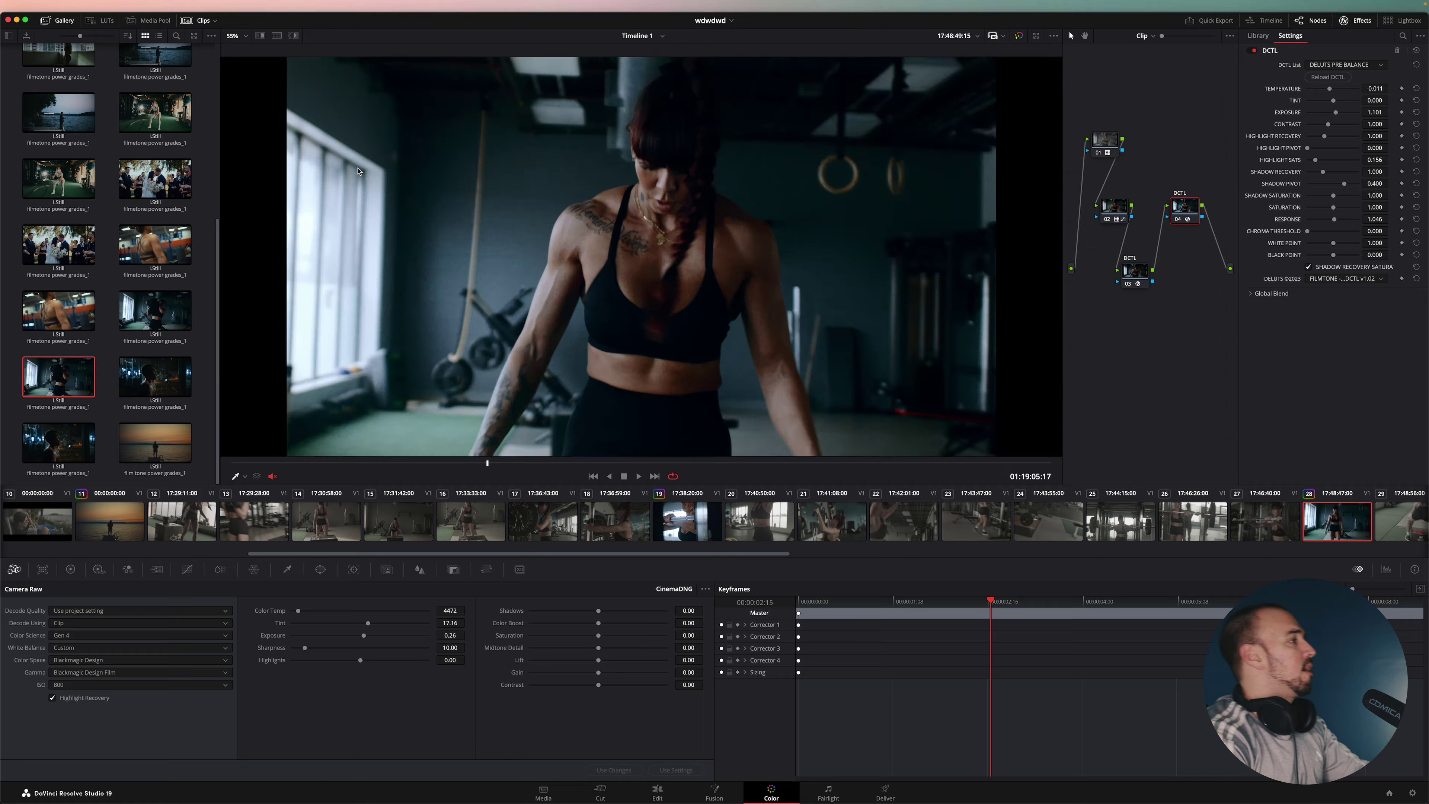
mouse_move(464, 101)
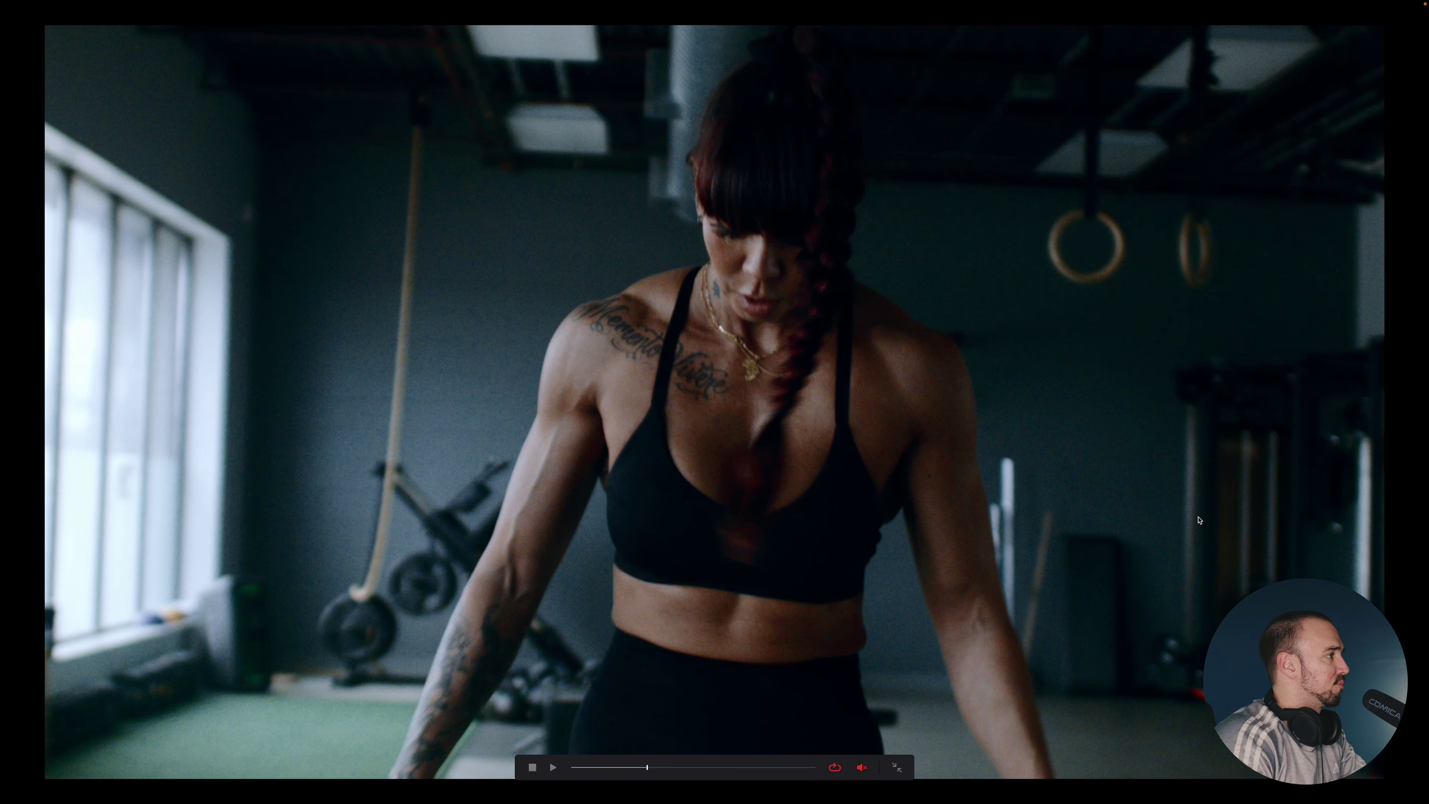
key("Escape")
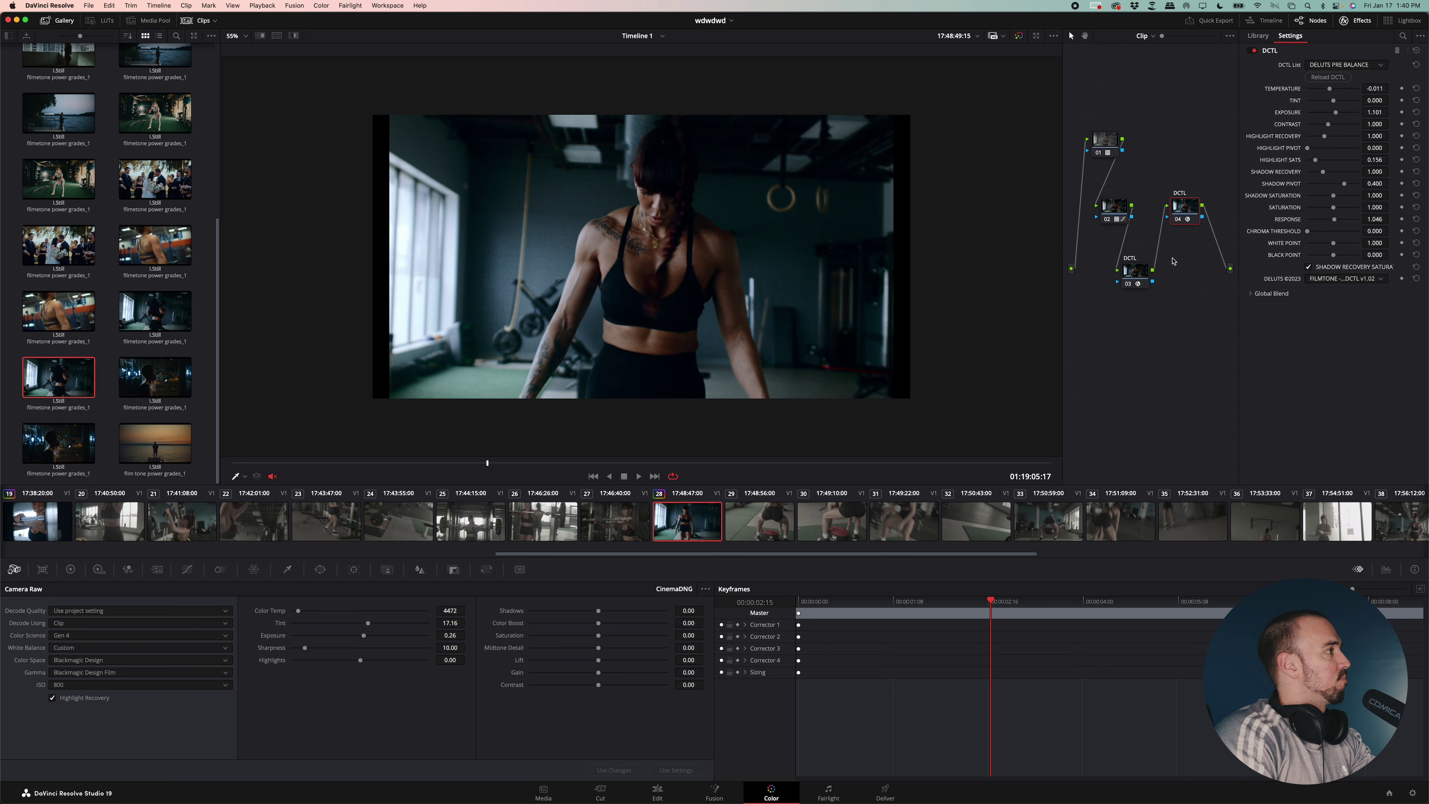
Step: Compare clip 28 without and with pre balance node 04 by deleting and restoring it, then view the frame at 01:19:10:23
key("Delete")
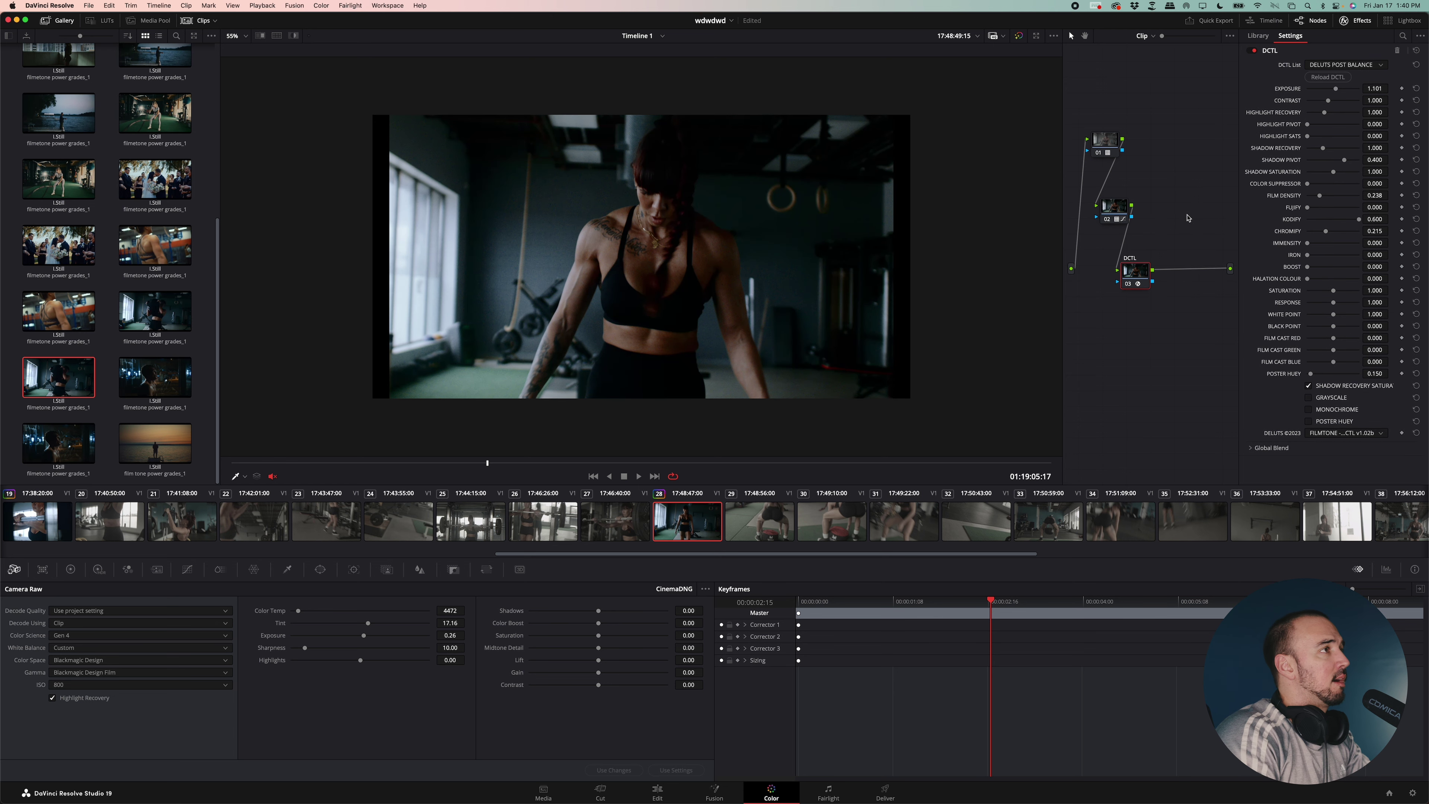
key("super+z")
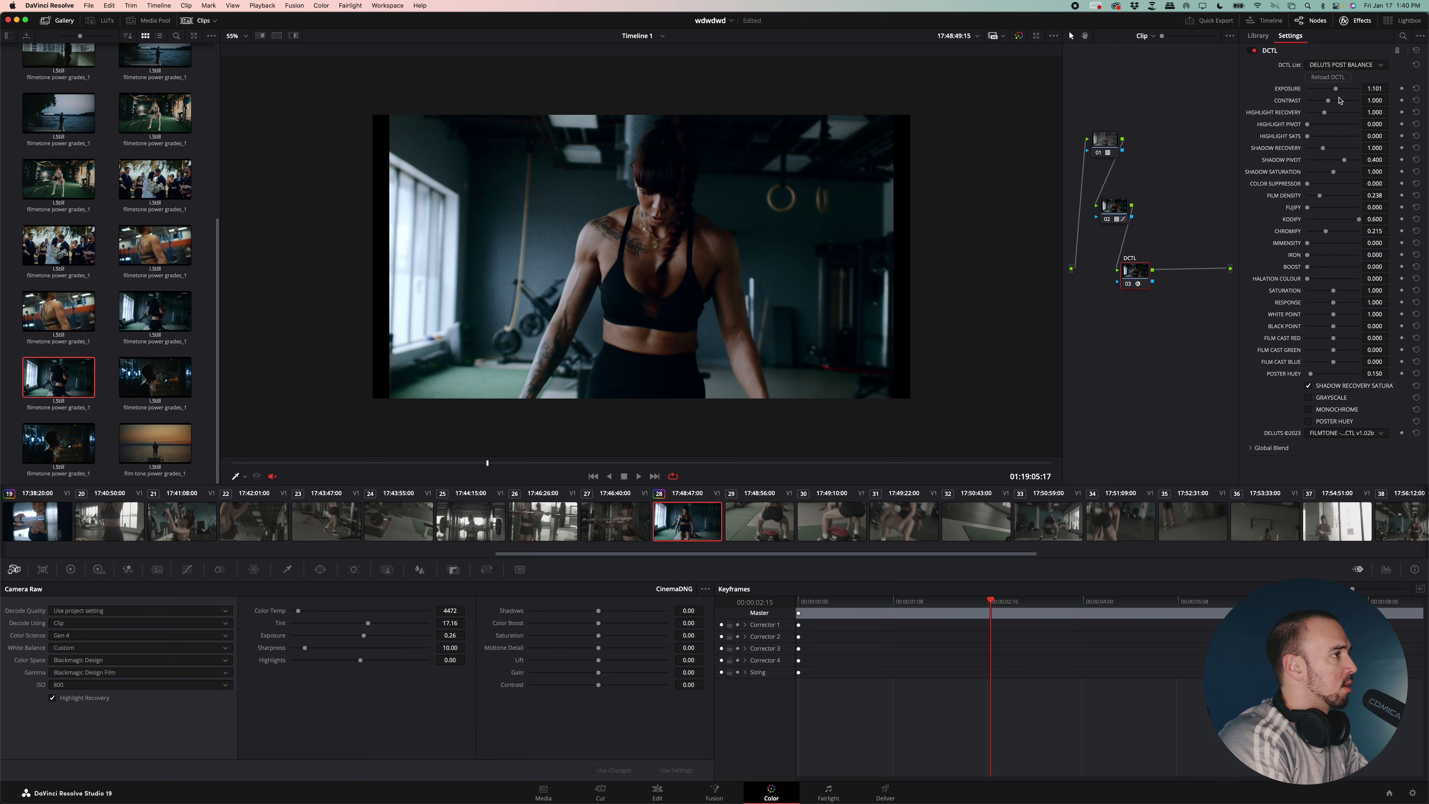
key("Delete")
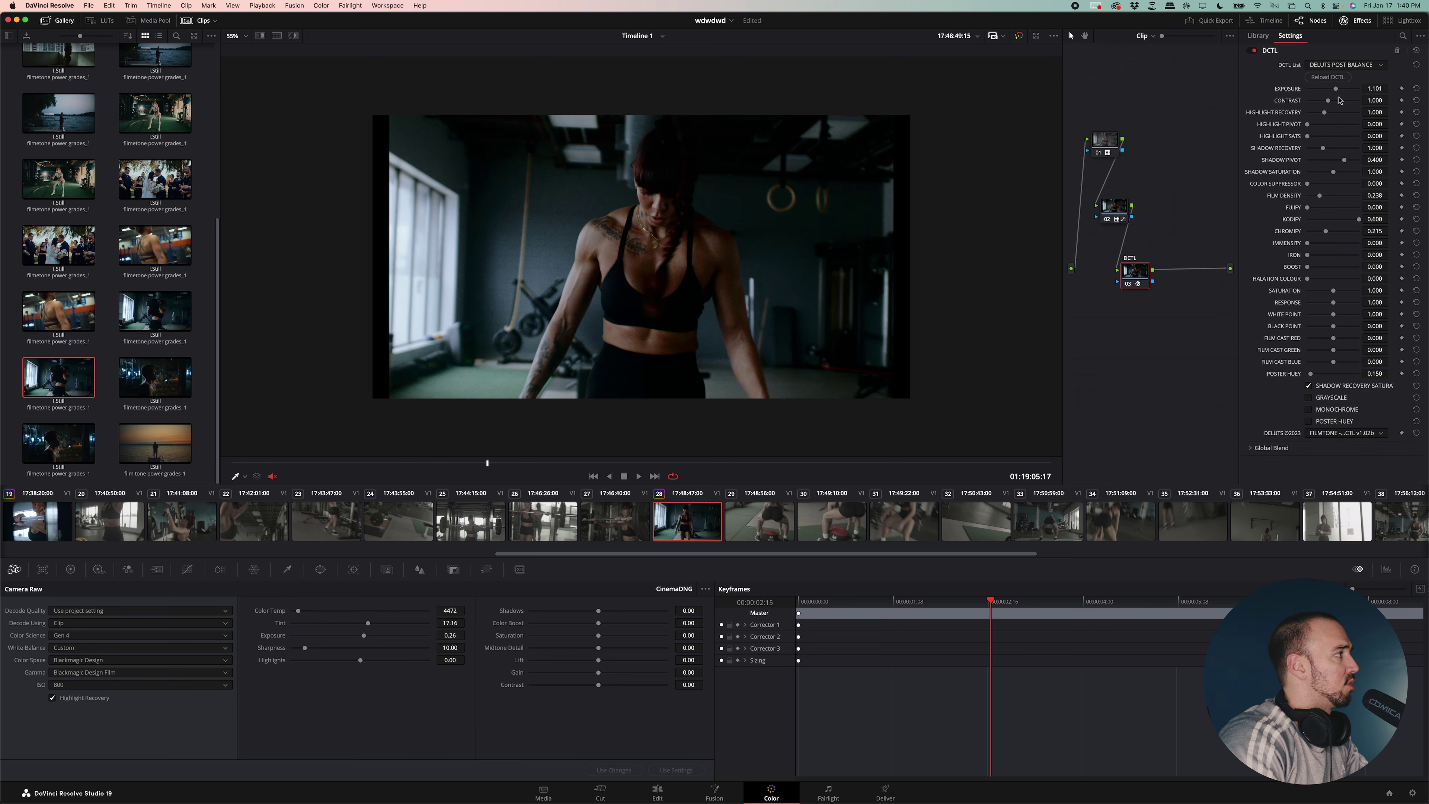
key("super+z")
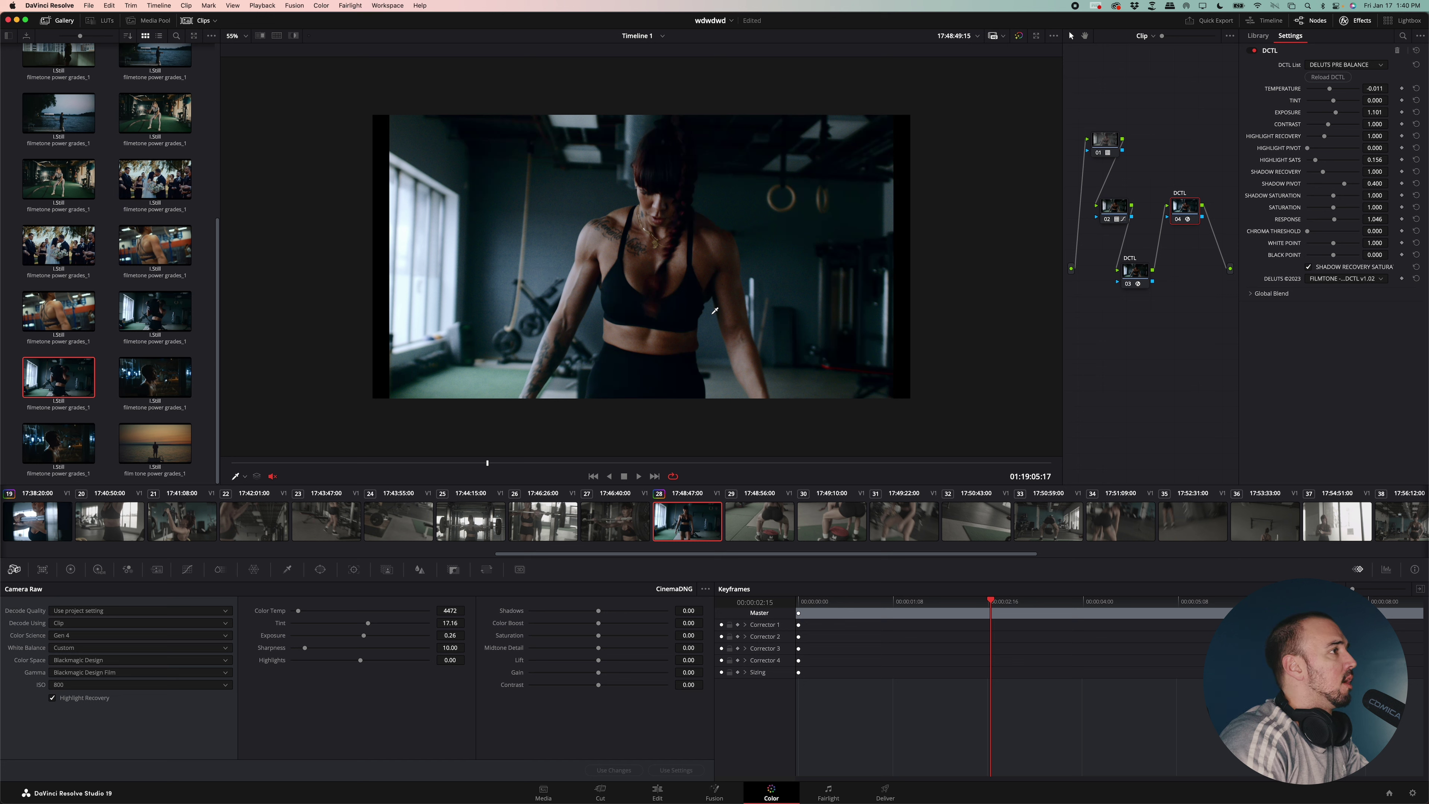
left_click(992, 463)
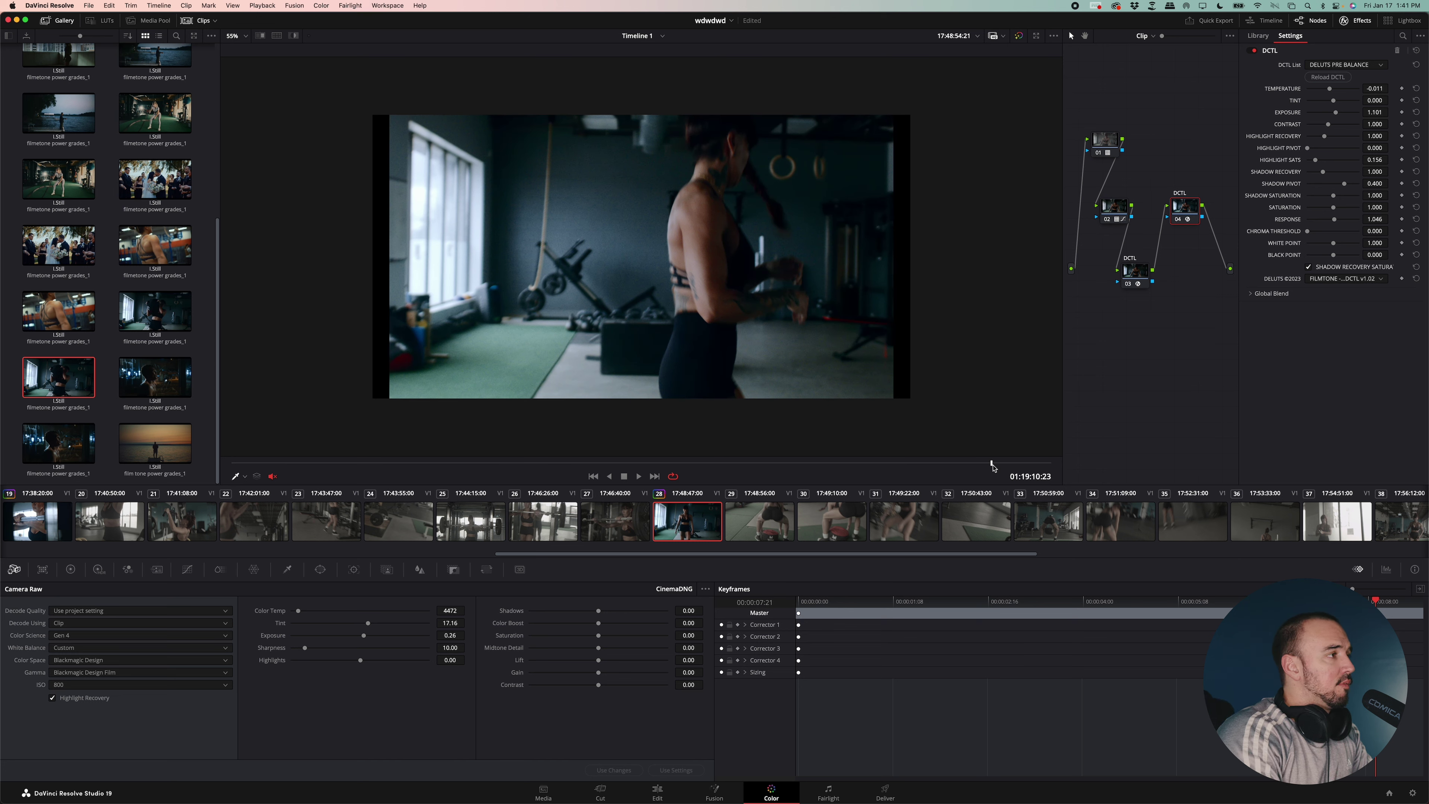